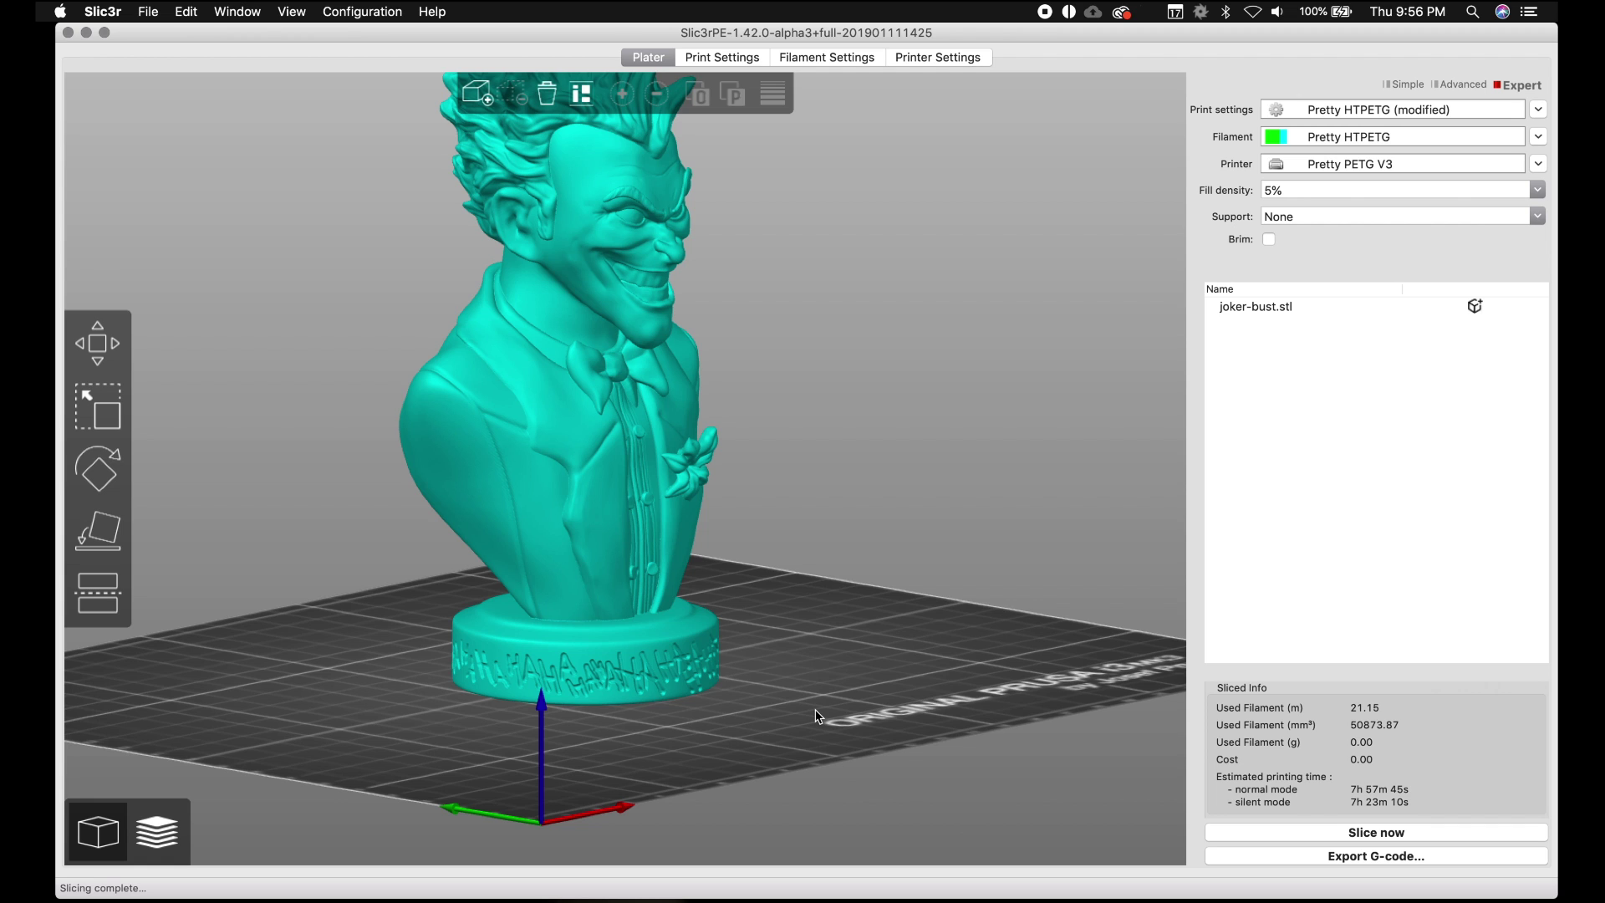
Add a Box support enforcer to the Joker bust.
left_click_drag(867, 716, 795, 728)
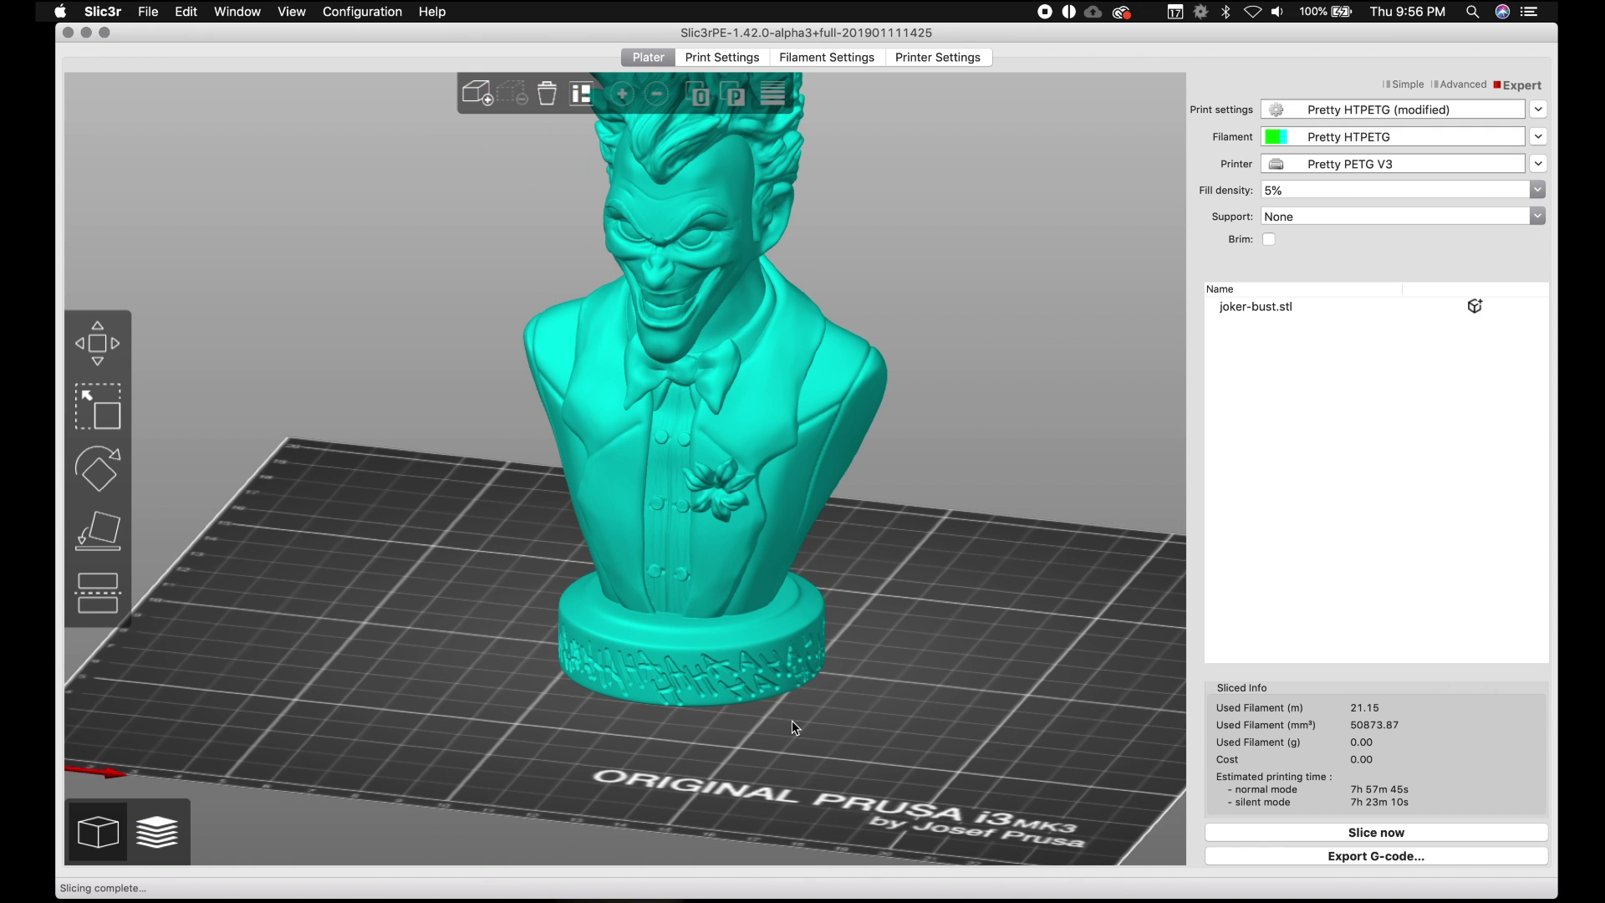
key("3")
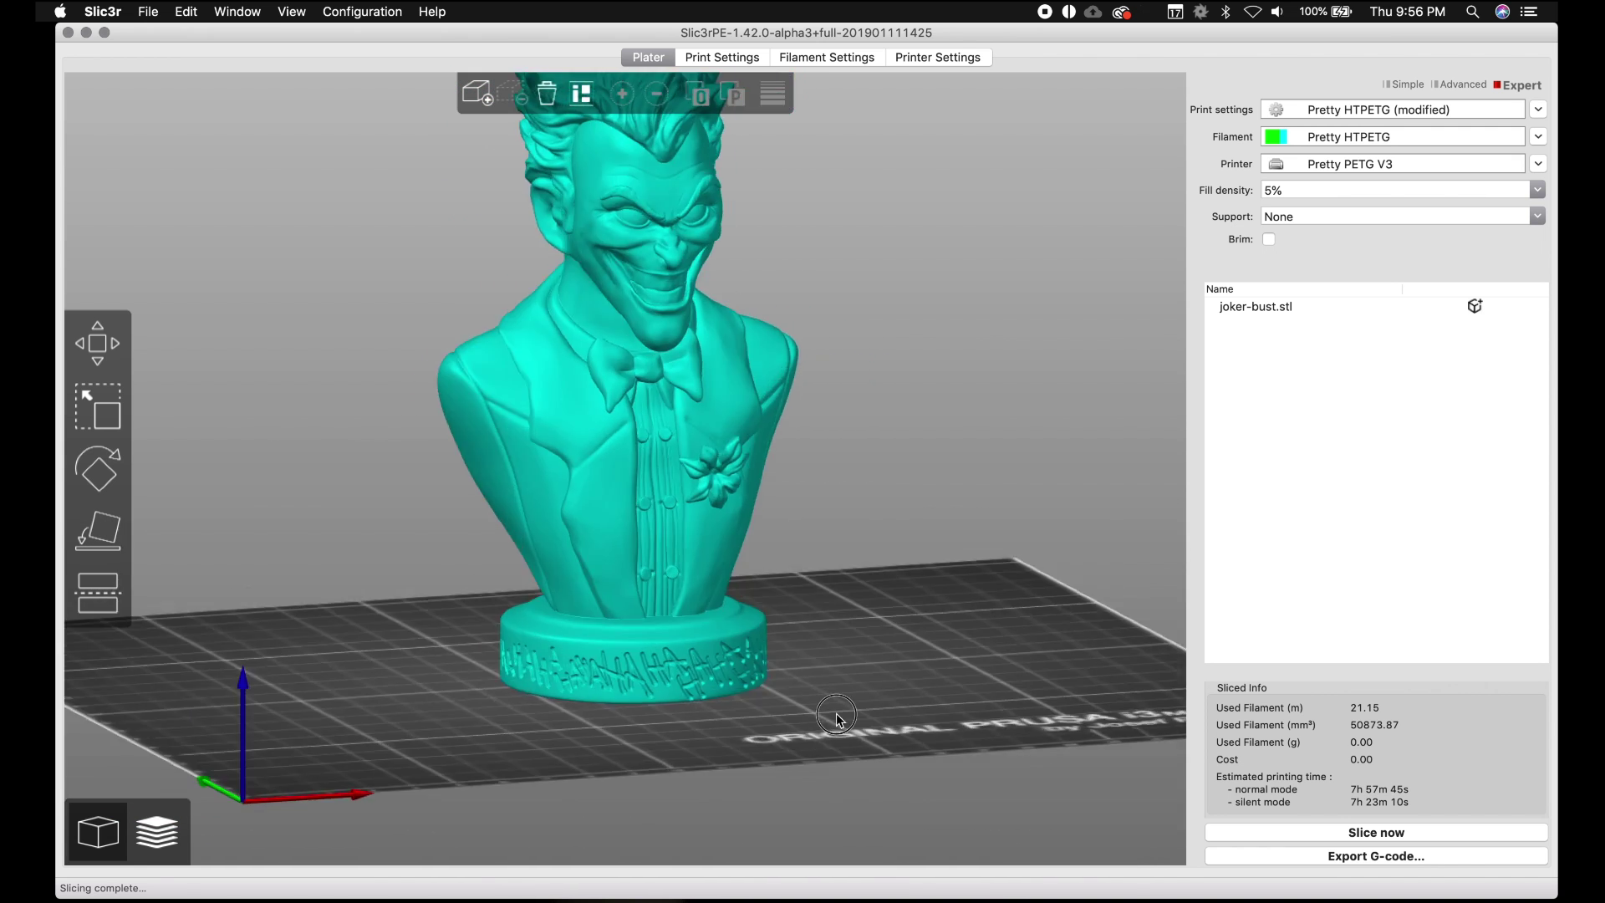
key("5")
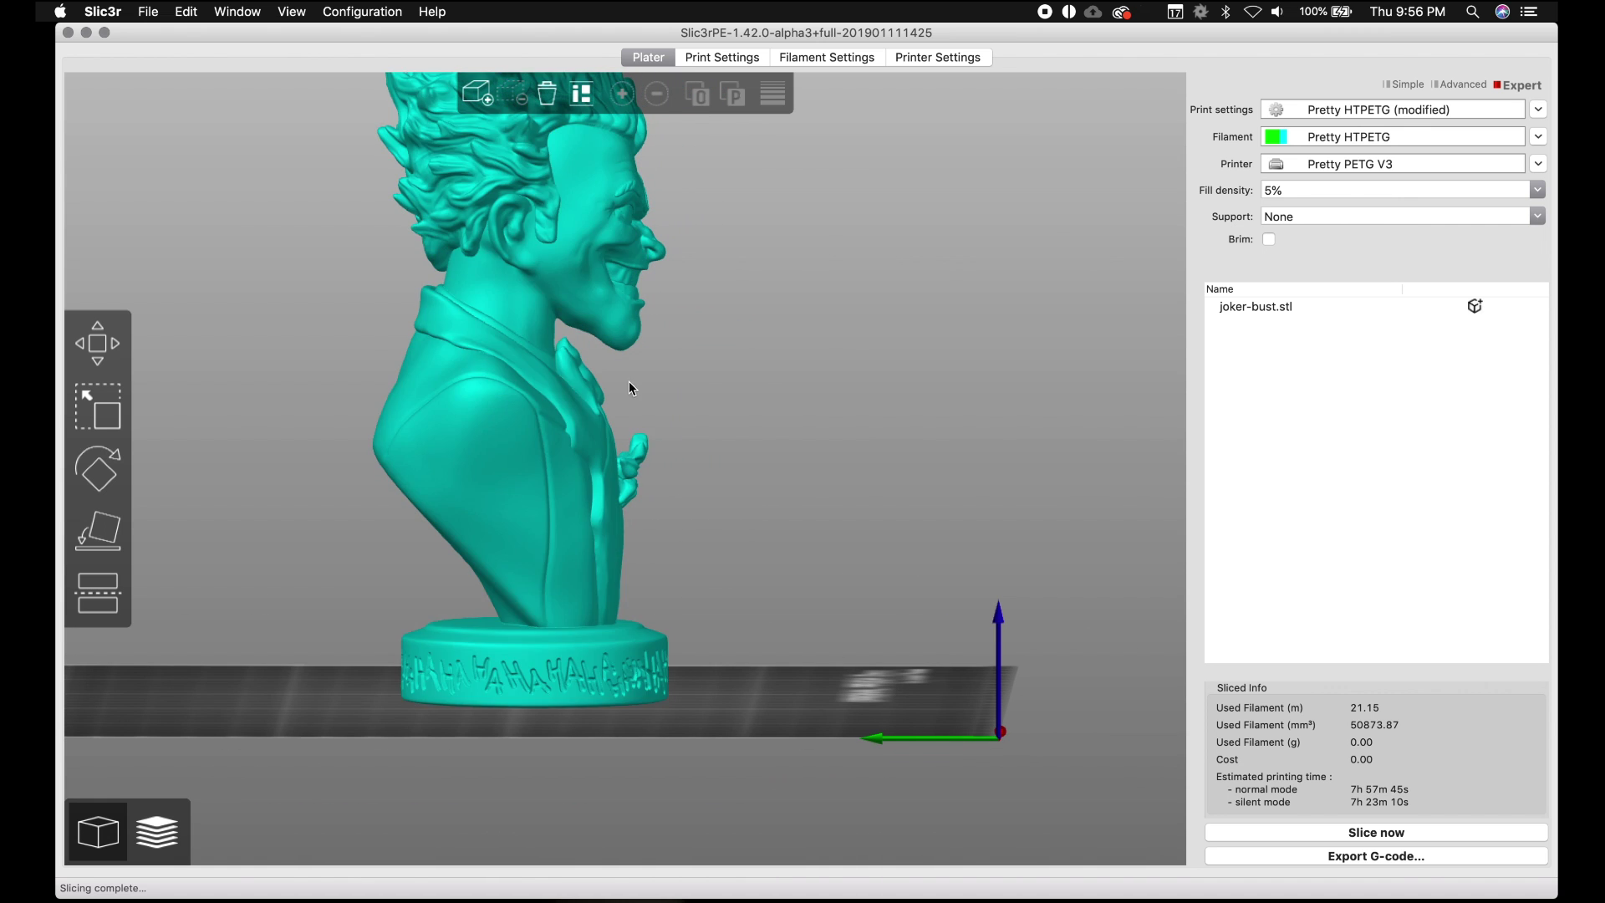
left_click_drag(777, 719, 778, 734)
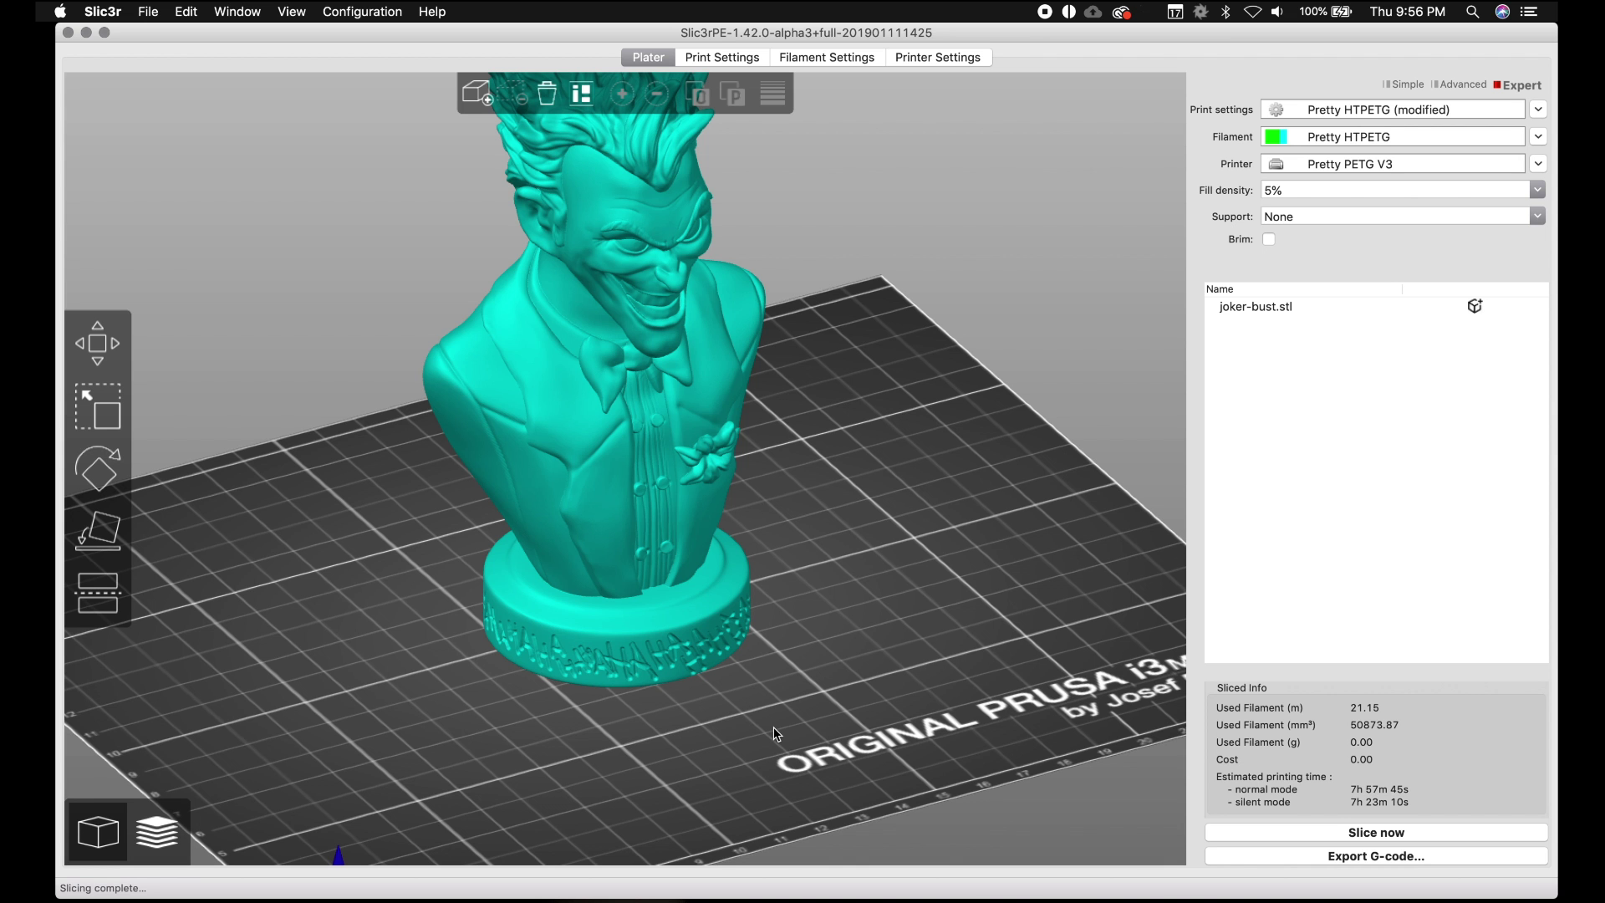
mouse_move(778, 733)
left_mouse_down()
mouse_move(757, 727)
mouse_move(869, 719)
mouse_move(793, 706)
mouse_move(856, 673)
mouse_move(761, 713)
left_mouse_up()
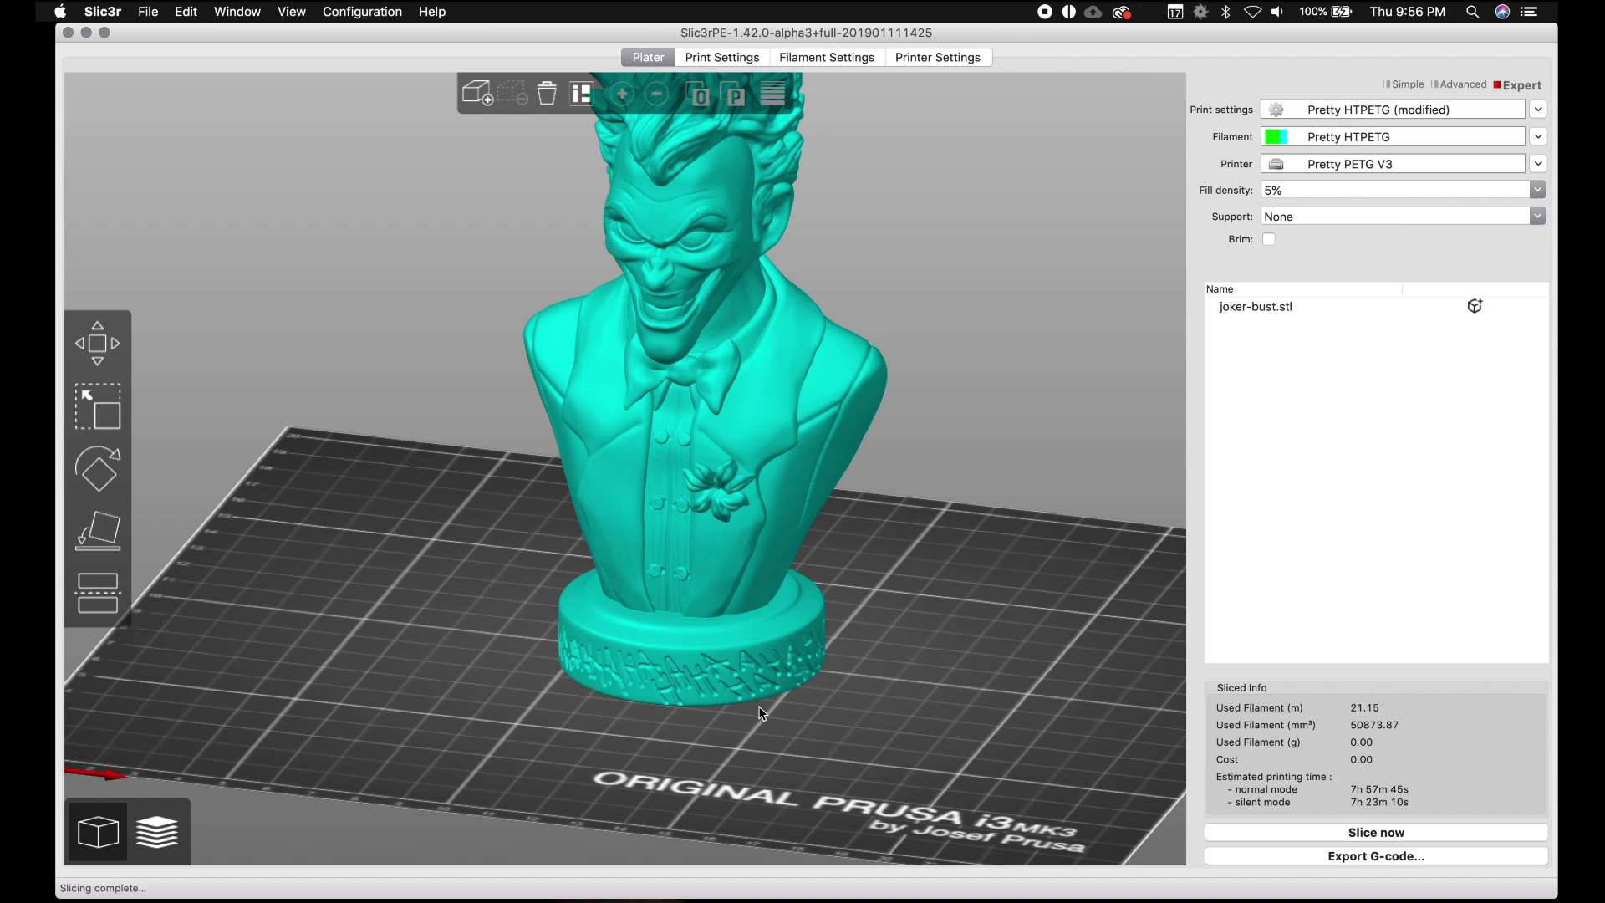
left_click_drag(772, 717, 901, 718)
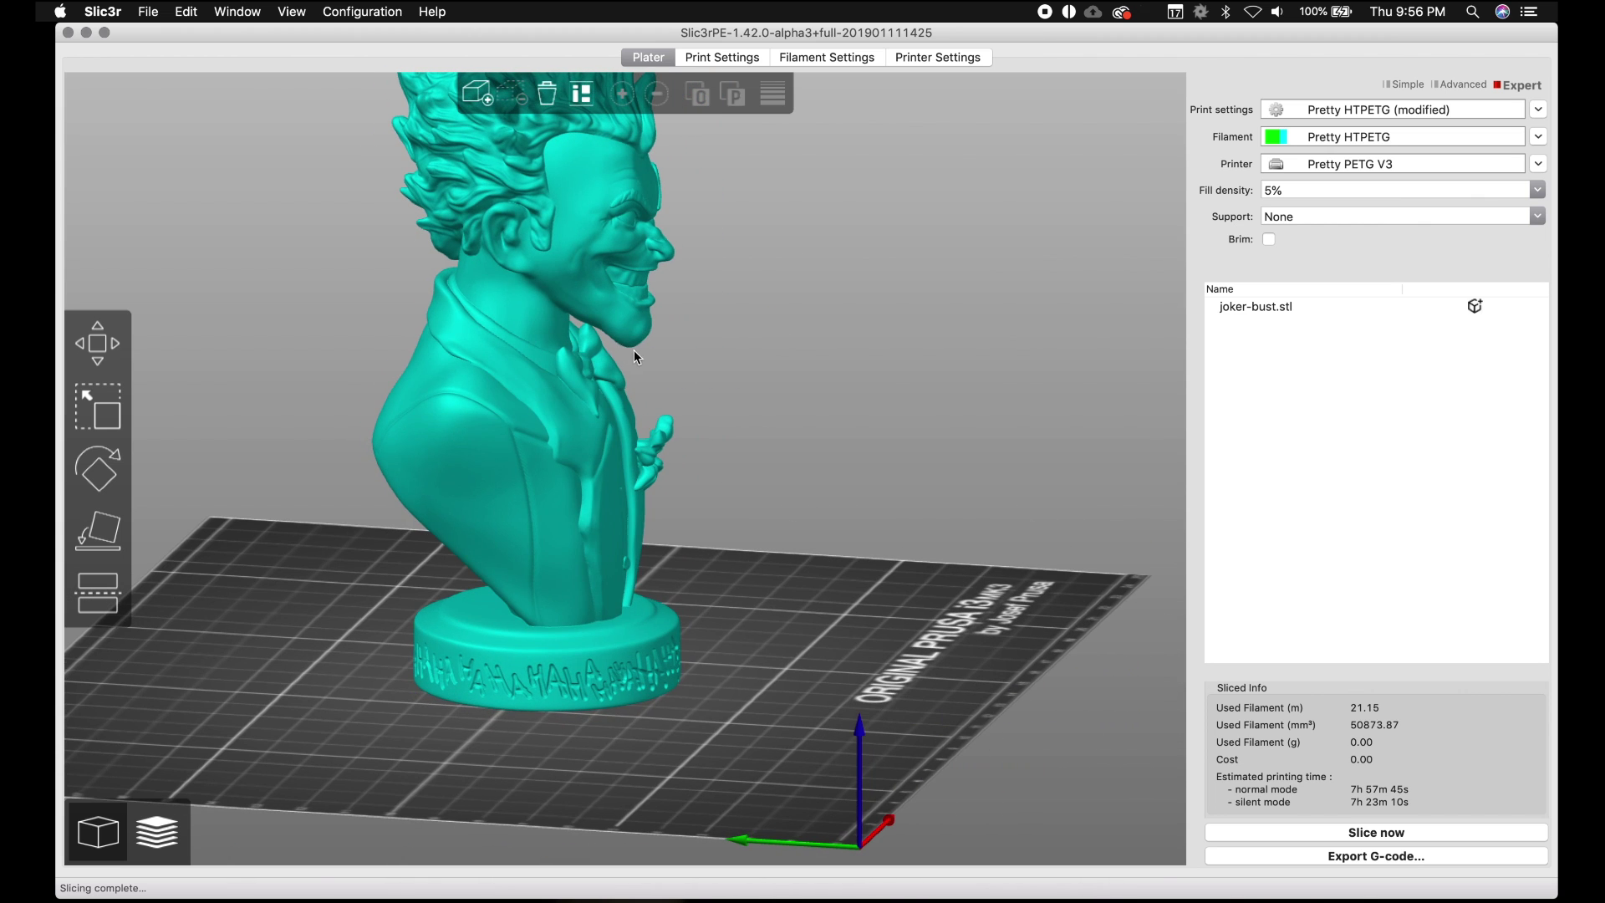
left_click_drag(785, 602, 665, 613)
left_click(743, 450)
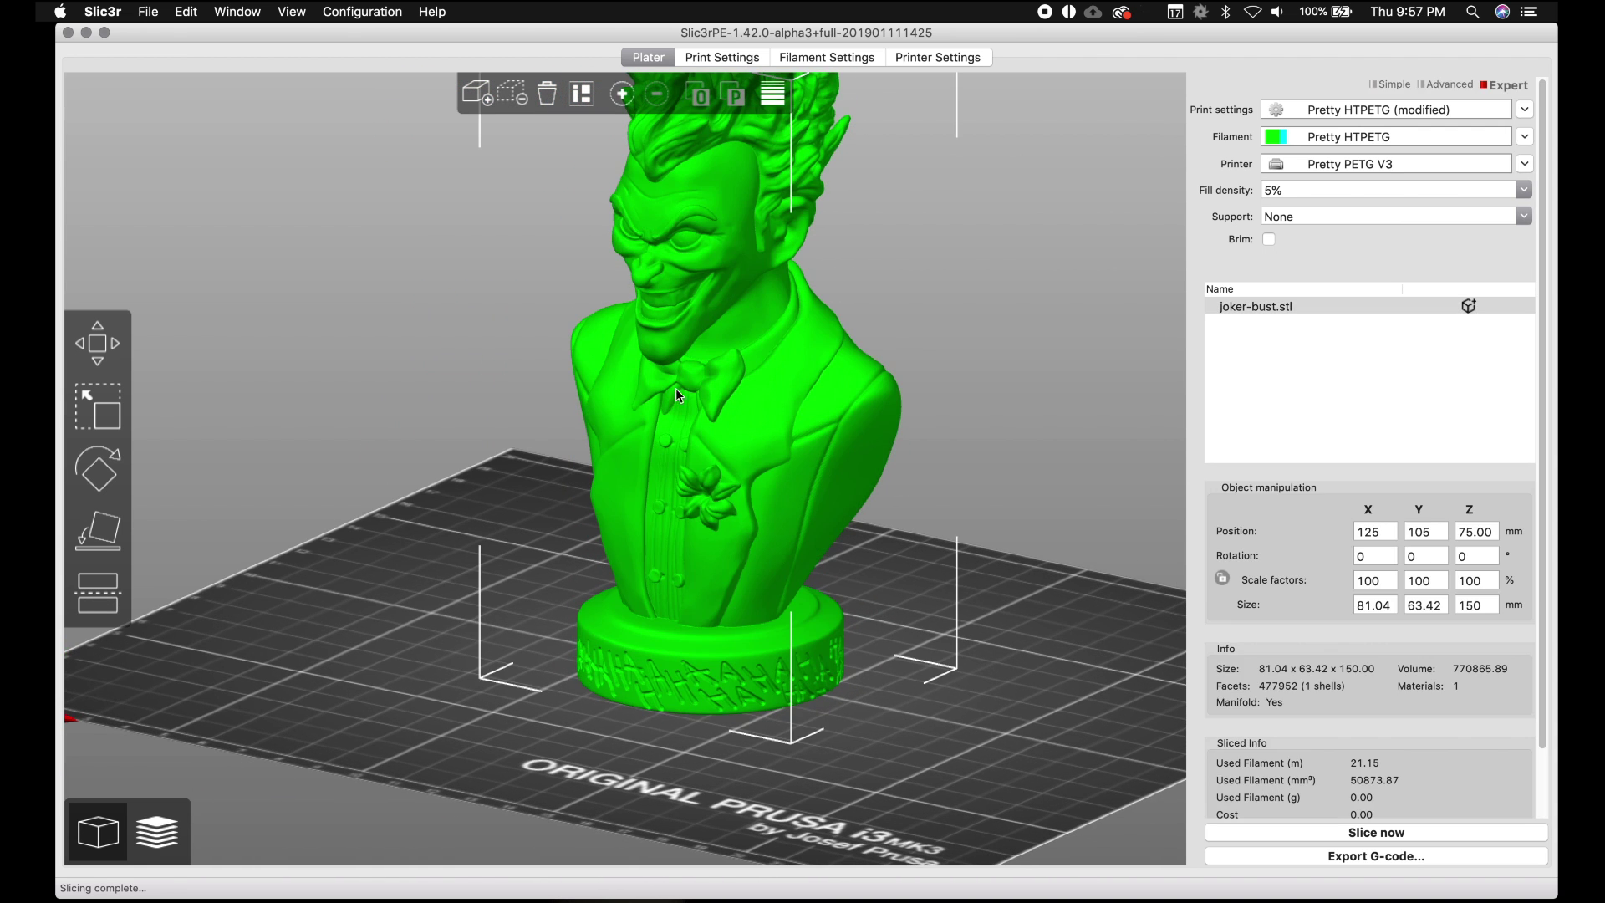
right_click(713, 423)
mouse_move(808, 571)
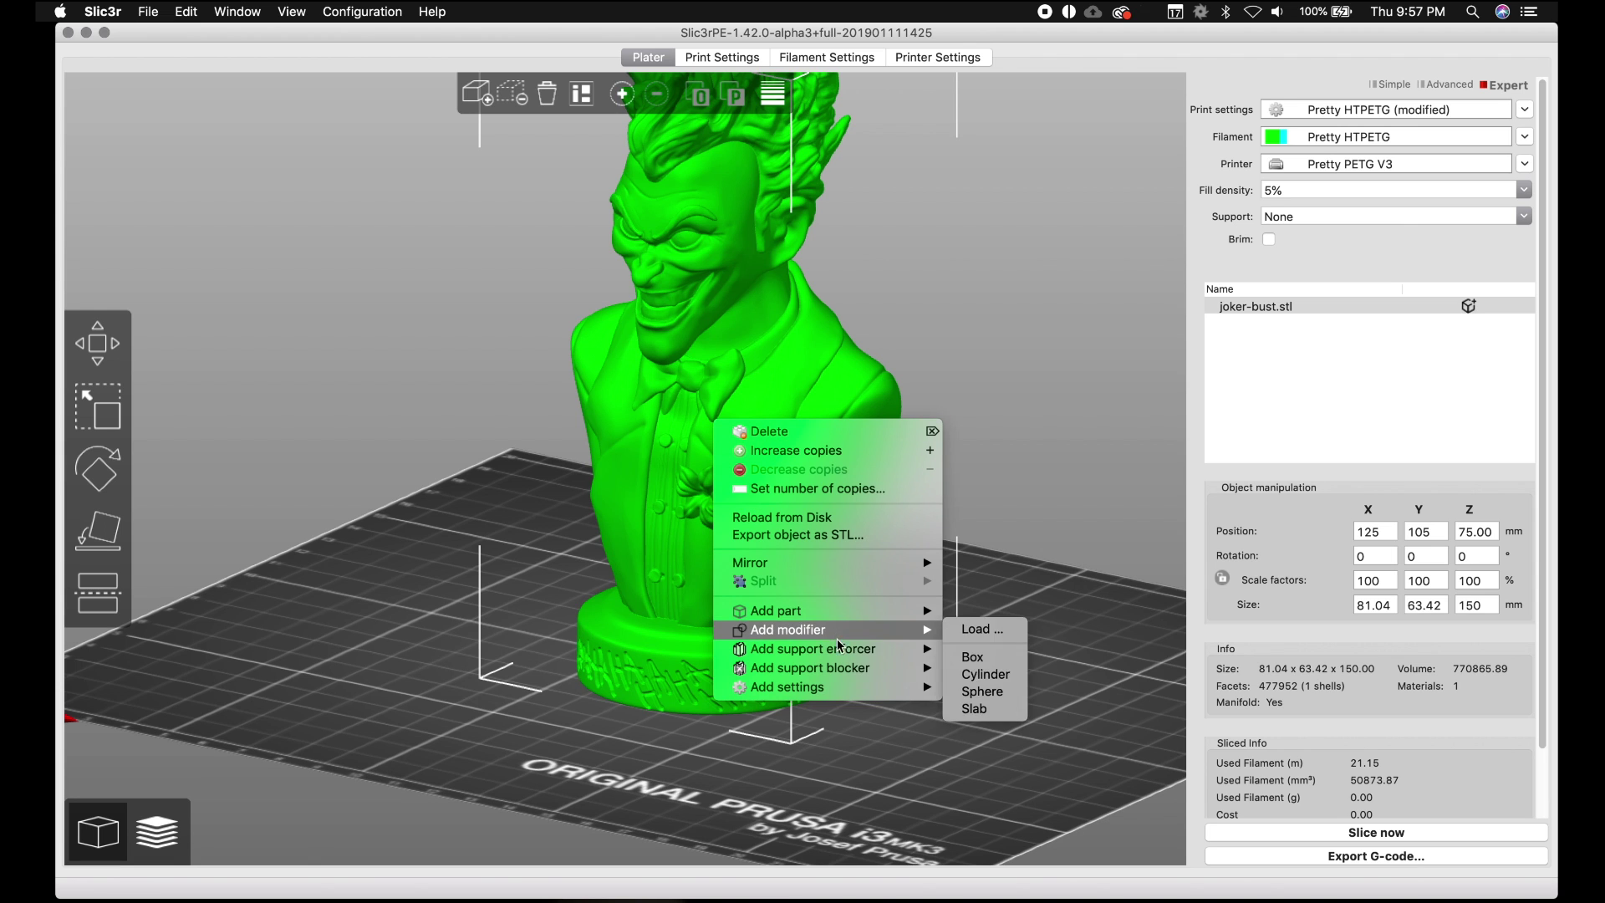
mouse_move(841, 653)
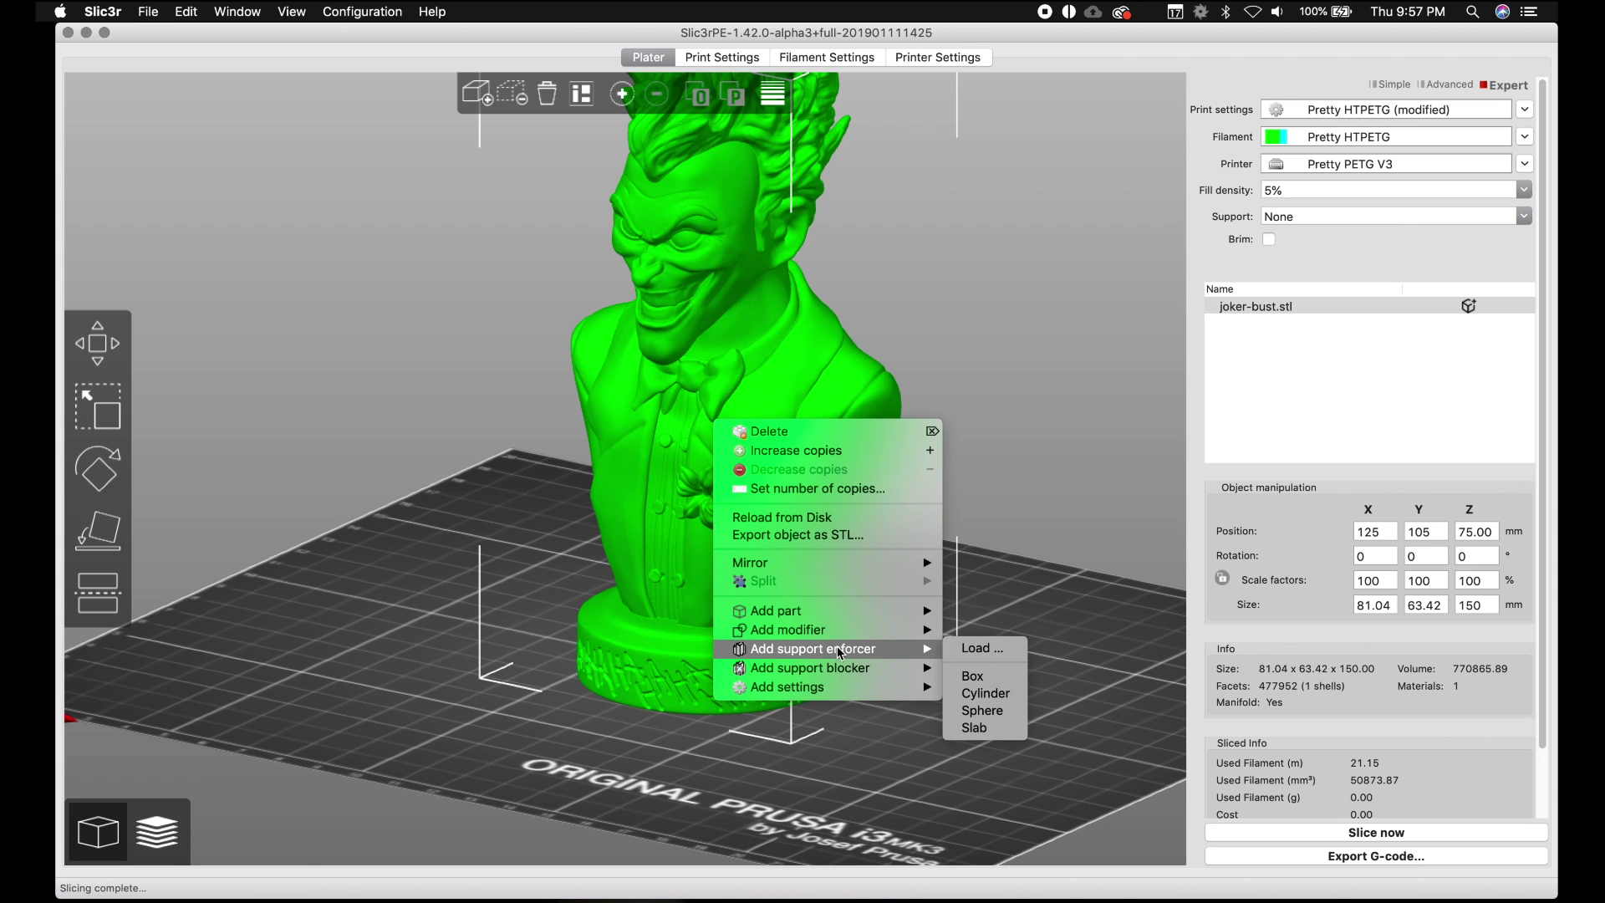
left_click(973, 676)
Move the 25 mm enforcer box out of the bust onto the bed in front of it.
left_click_drag(746, 333, 718, 451)
left_click_drag(1028, 666, 1093, 644)
left_click_drag(939, 309, 741, 370)
left_click_drag(884, 682, 842, 717)
left_click_drag(389, 548, 682, 477)
left_click(888, 652)
Move the enforcer box to Y -14.94 and Z -3.45, pressed against the chin and chest.
left_click_drag(953, 650, 880, 650)
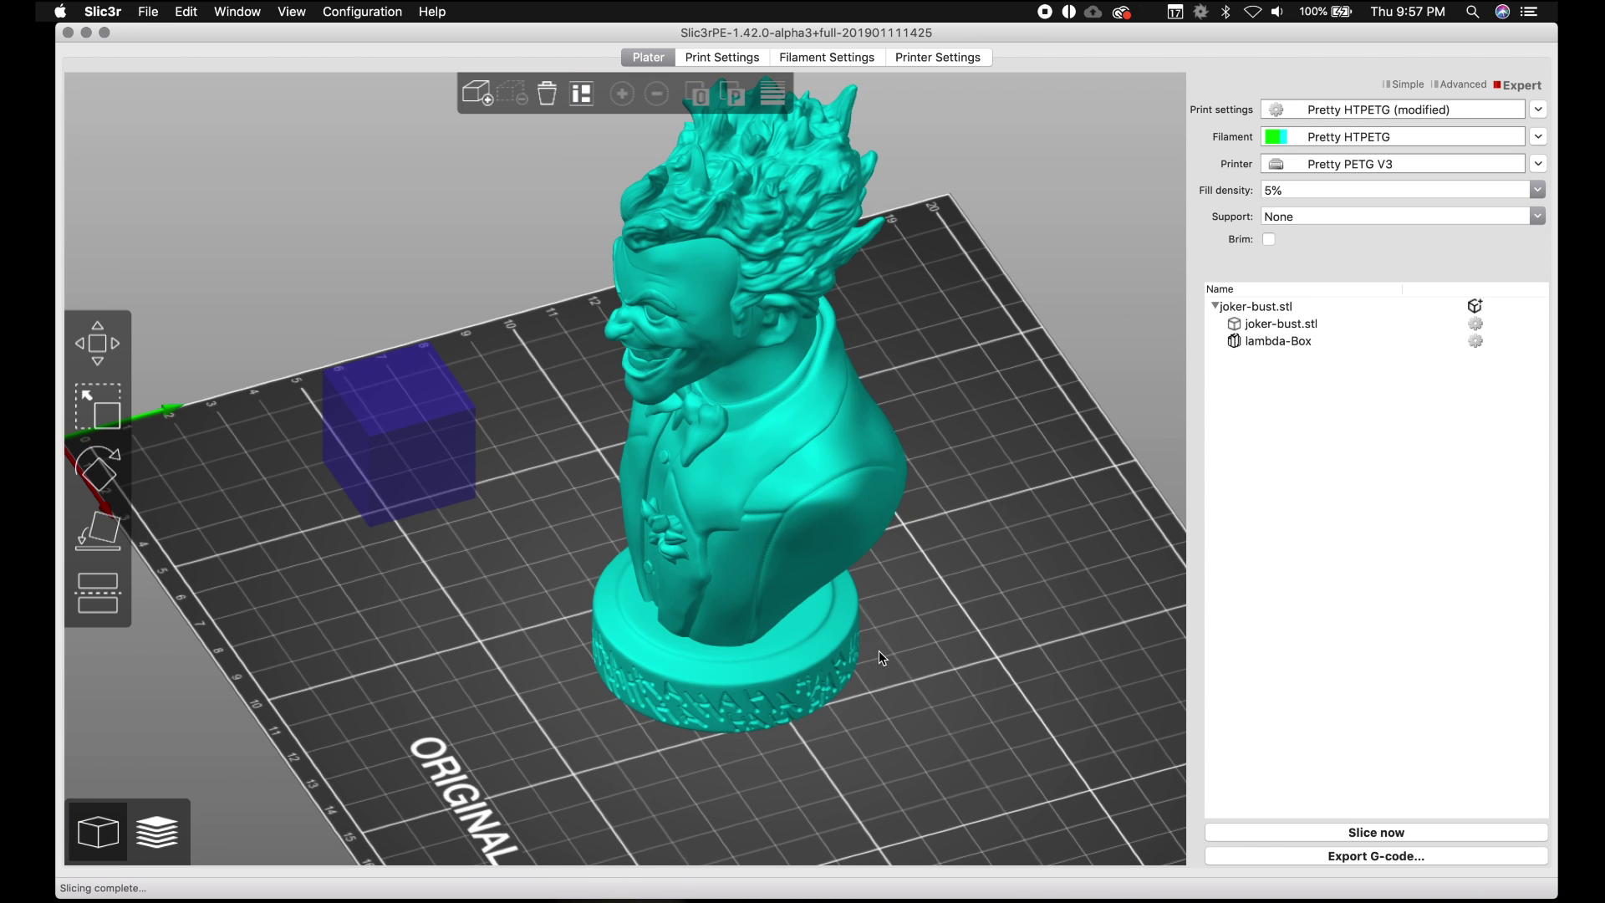
left_click(462, 462)
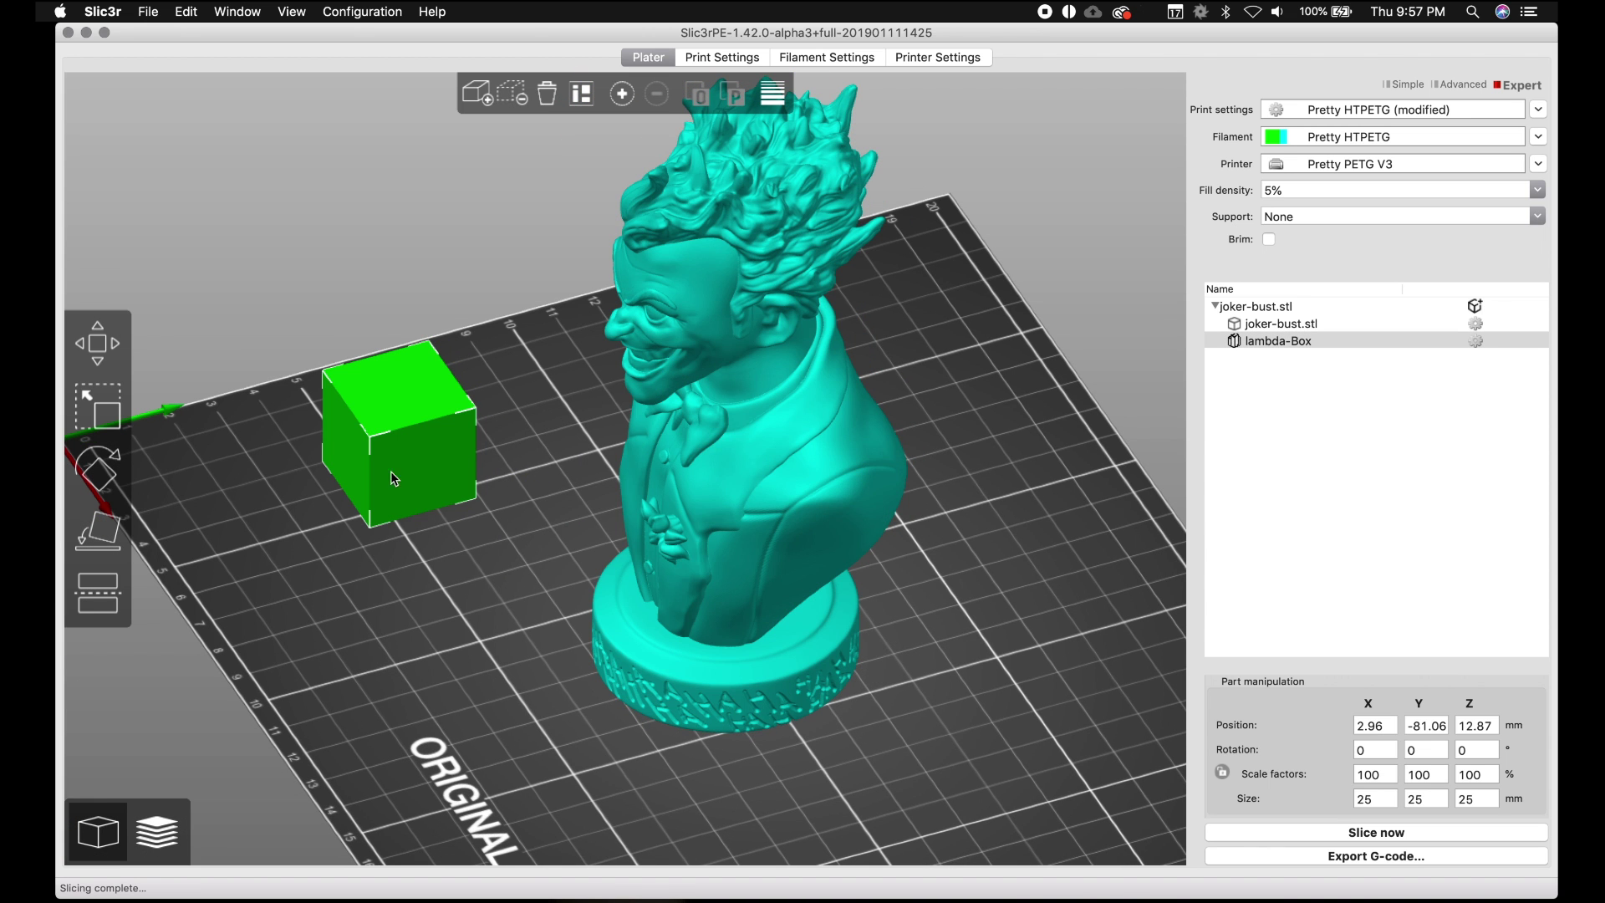
left_click(105, 351)
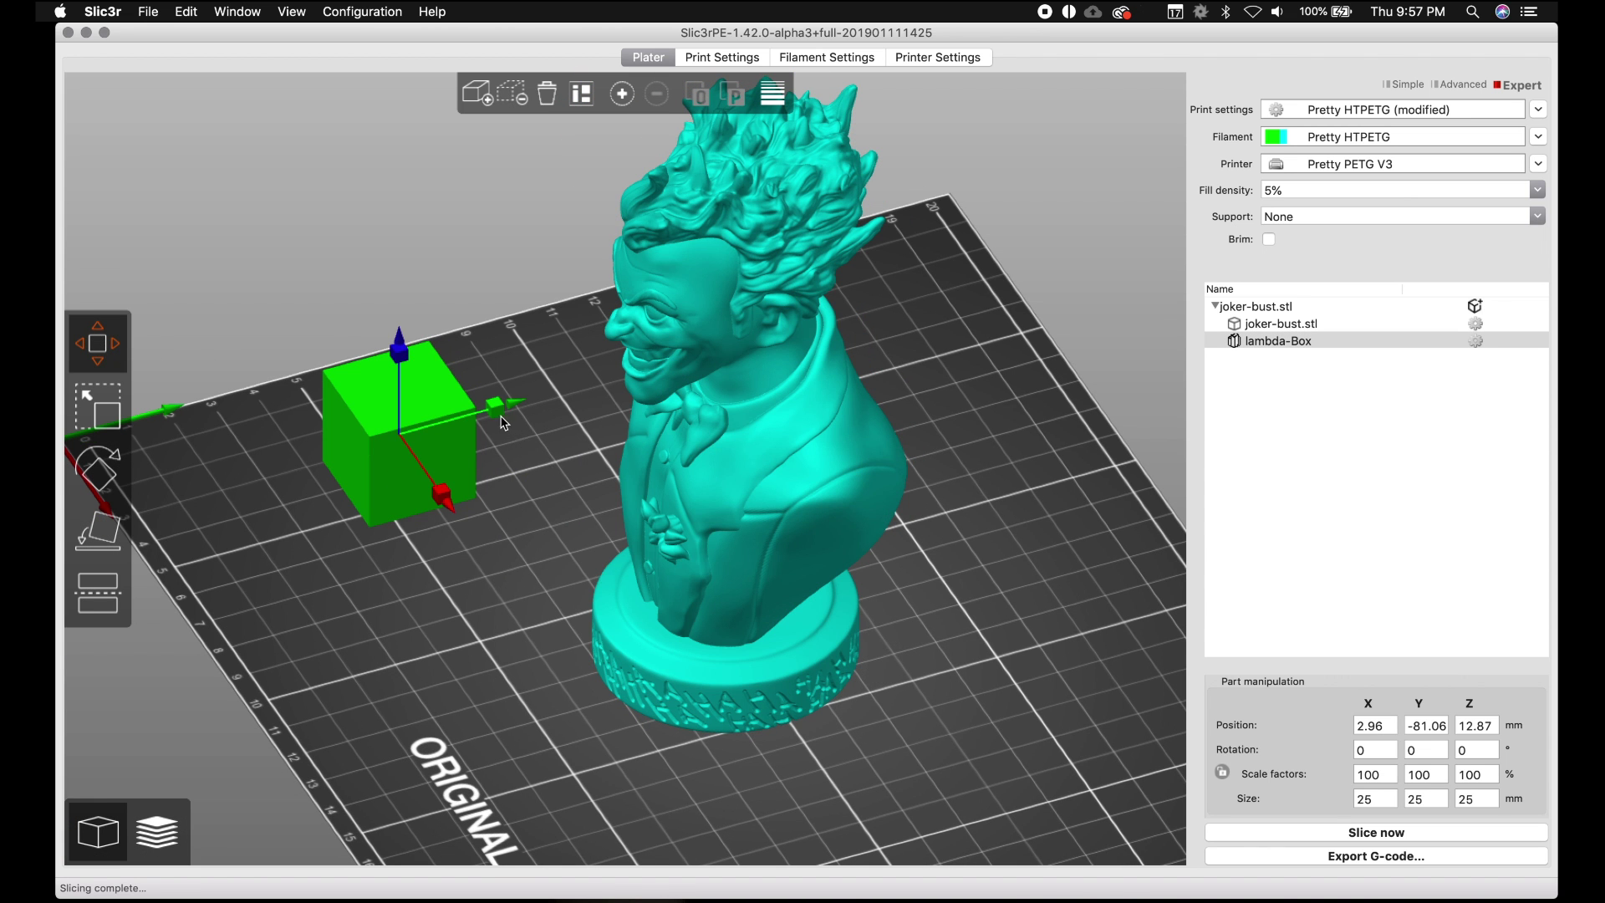
left_click_drag(504, 422, 764, 377)
left_click_drag(376, 569, 627, 555)
left_click_drag(674, 172, 673, 247)
left_click_drag(905, 657, 745, 657)
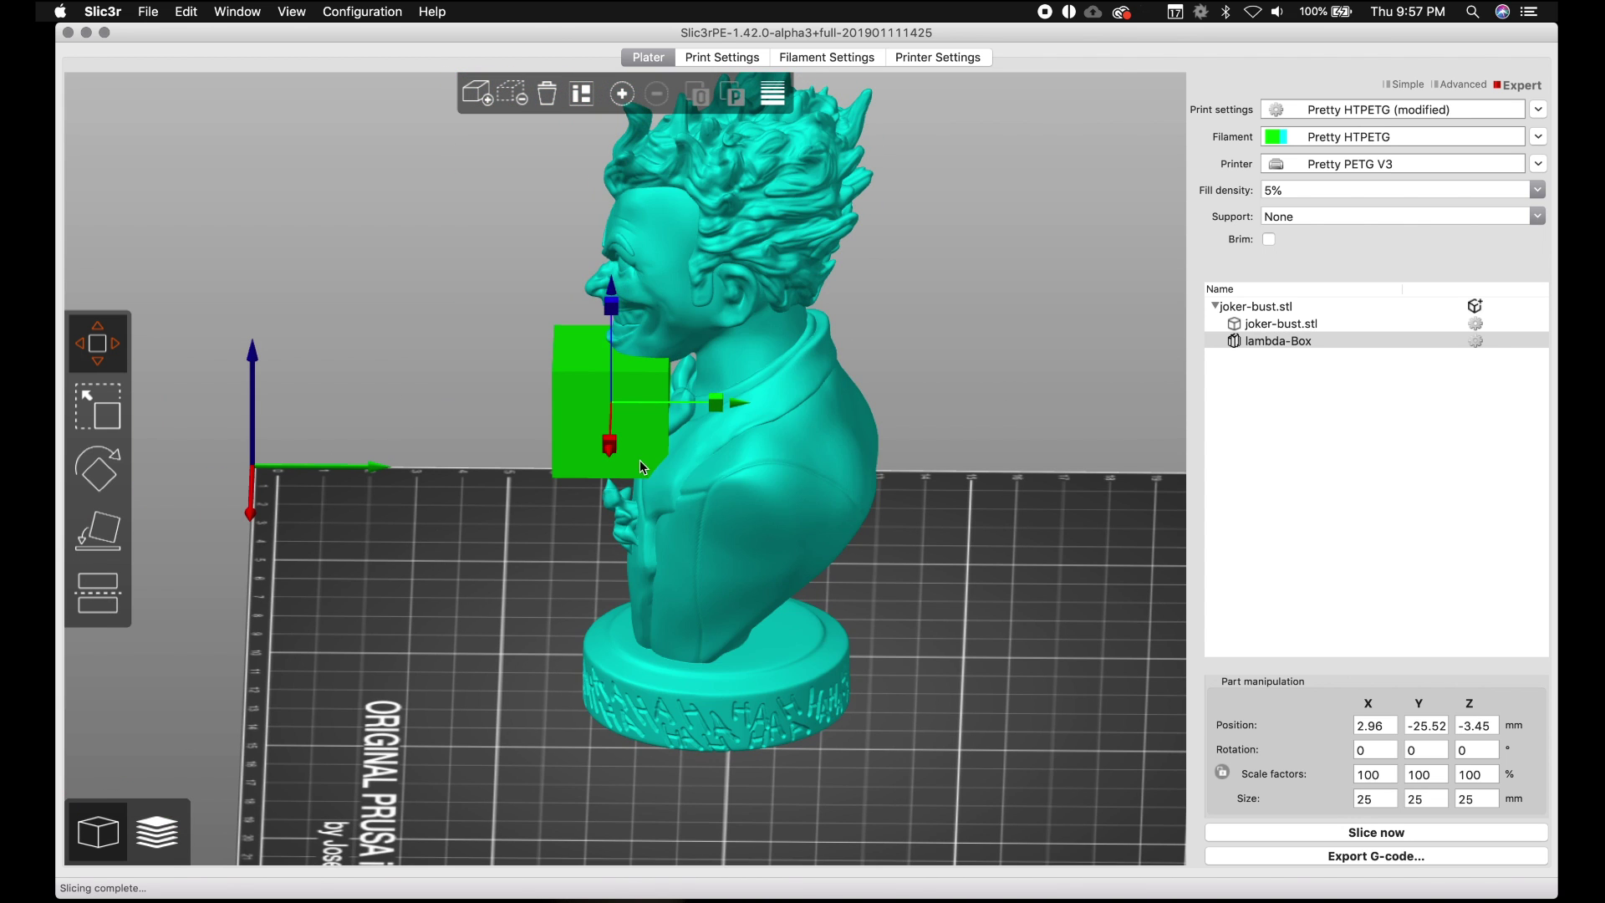
left_click_drag(728, 408, 770, 412)
left_click(616, 404)
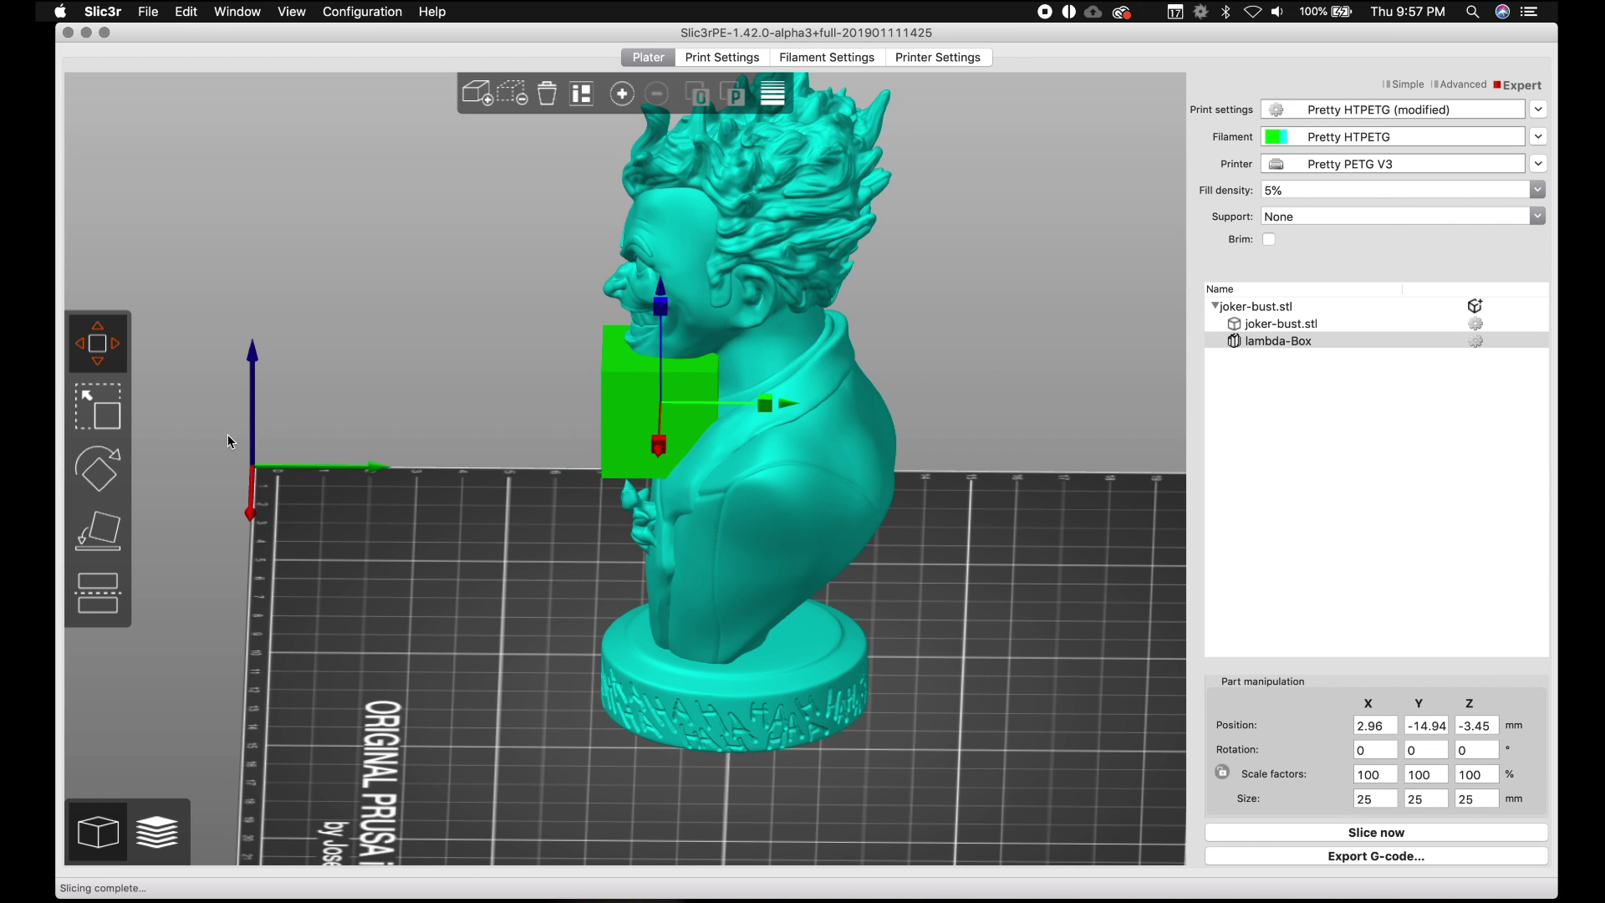
Scale the enforcer box into a narrow 16.35 × 16.35 × 75.33 mm column.
left_click(113, 414)
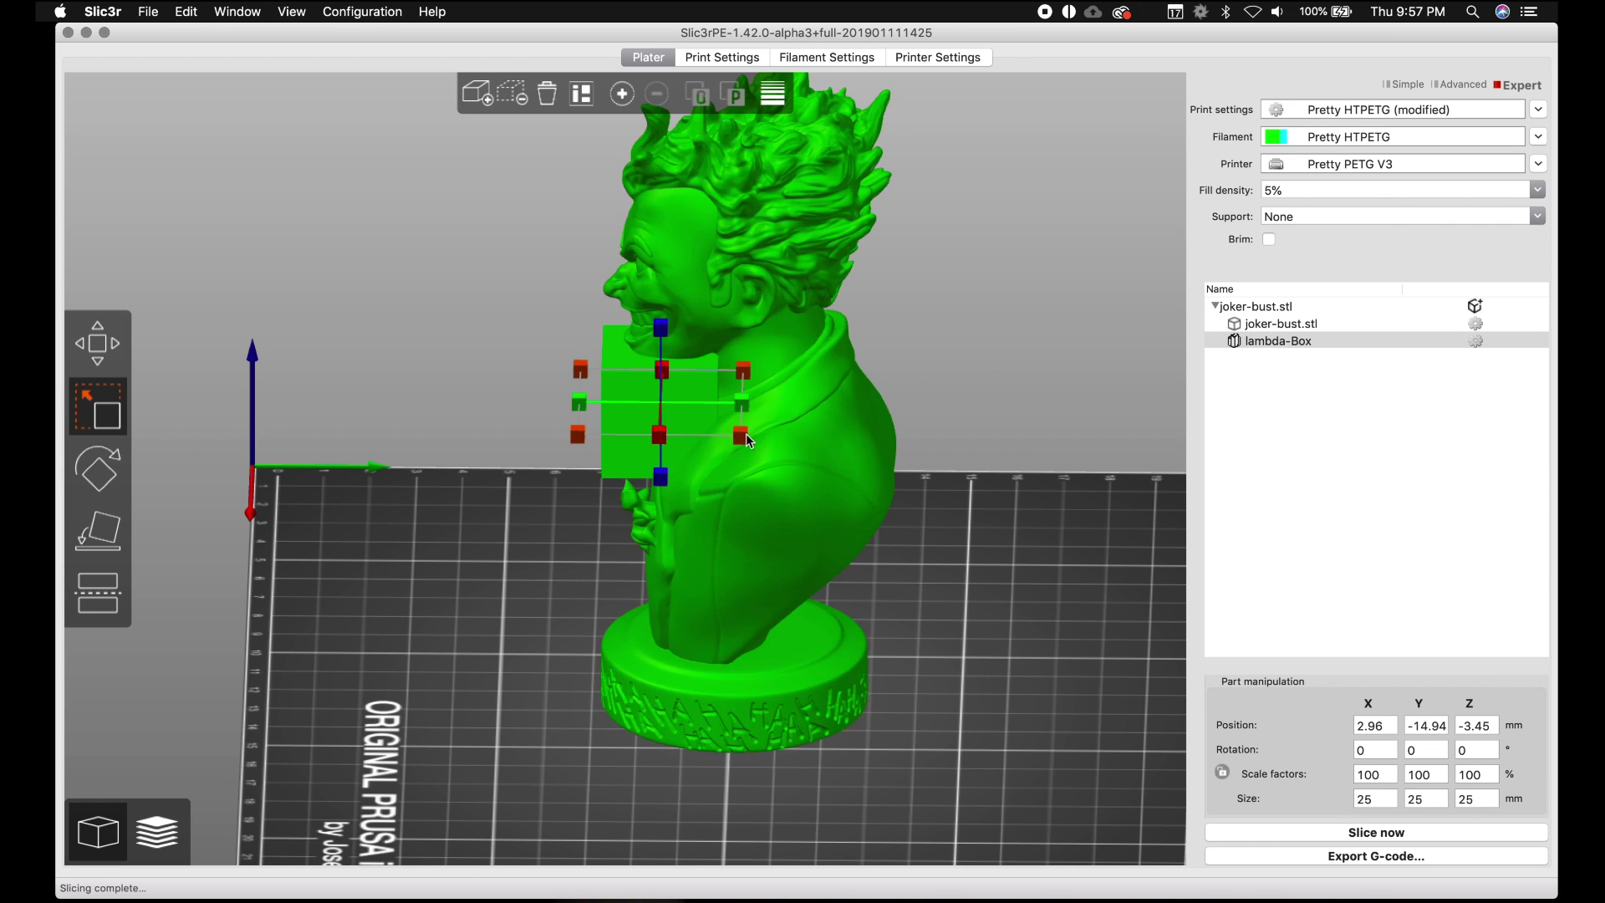
left_click_drag(743, 436, 712, 422)
left_click_drag(471, 583, 547, 562)
left_click_drag(749, 397, 701, 673)
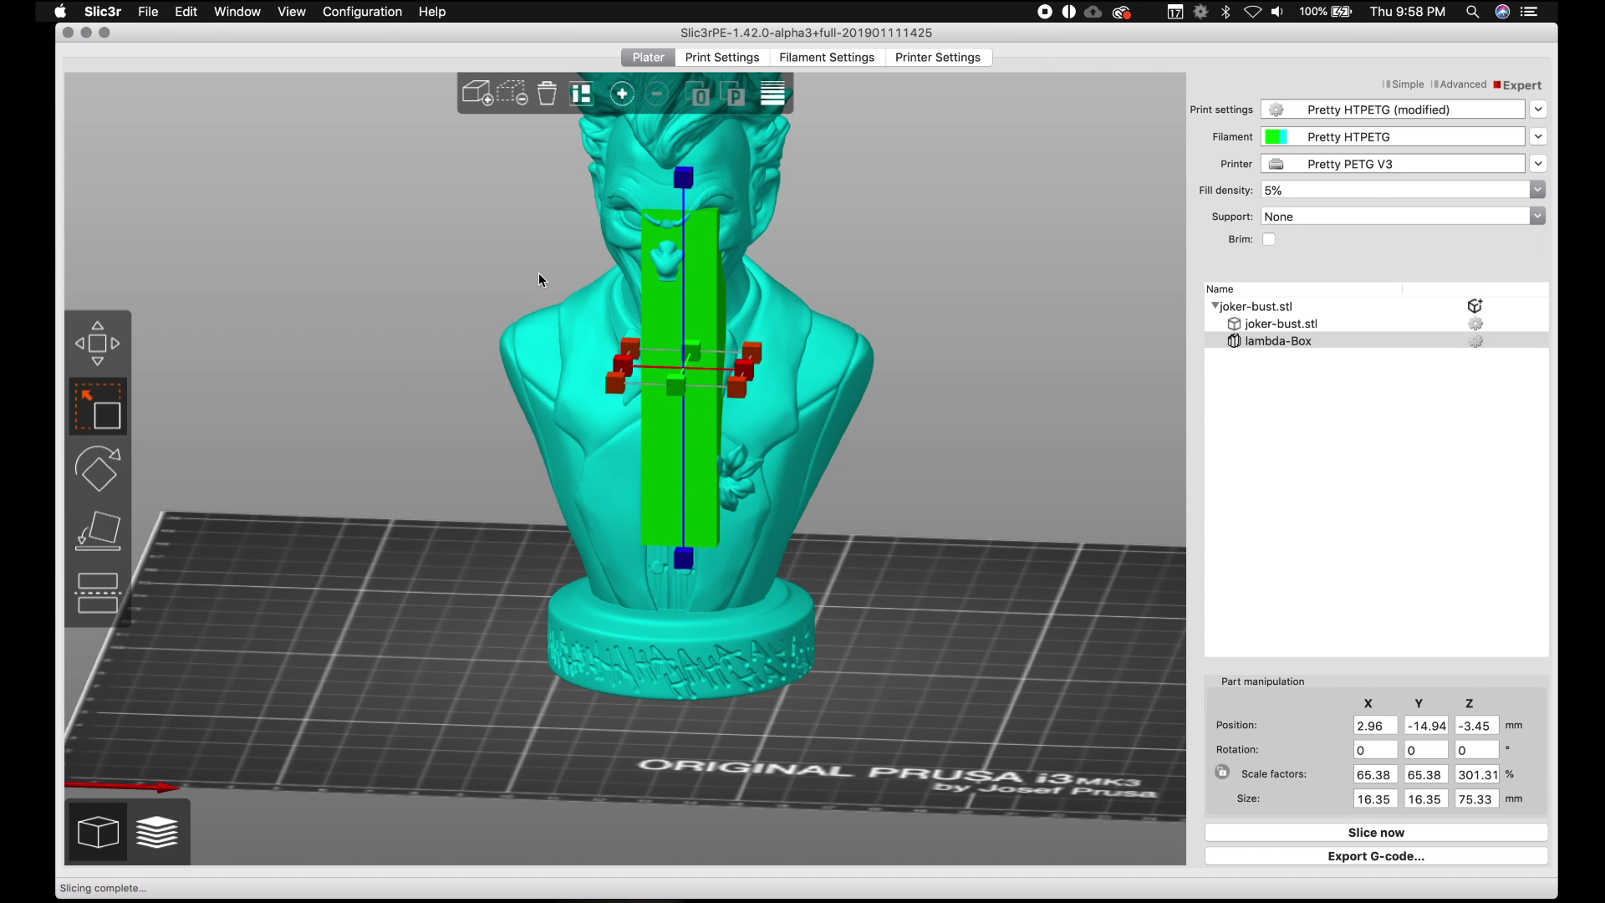
Lower the column to Z -31.75 so it runs from the base up to the chin.
left_click(98, 343)
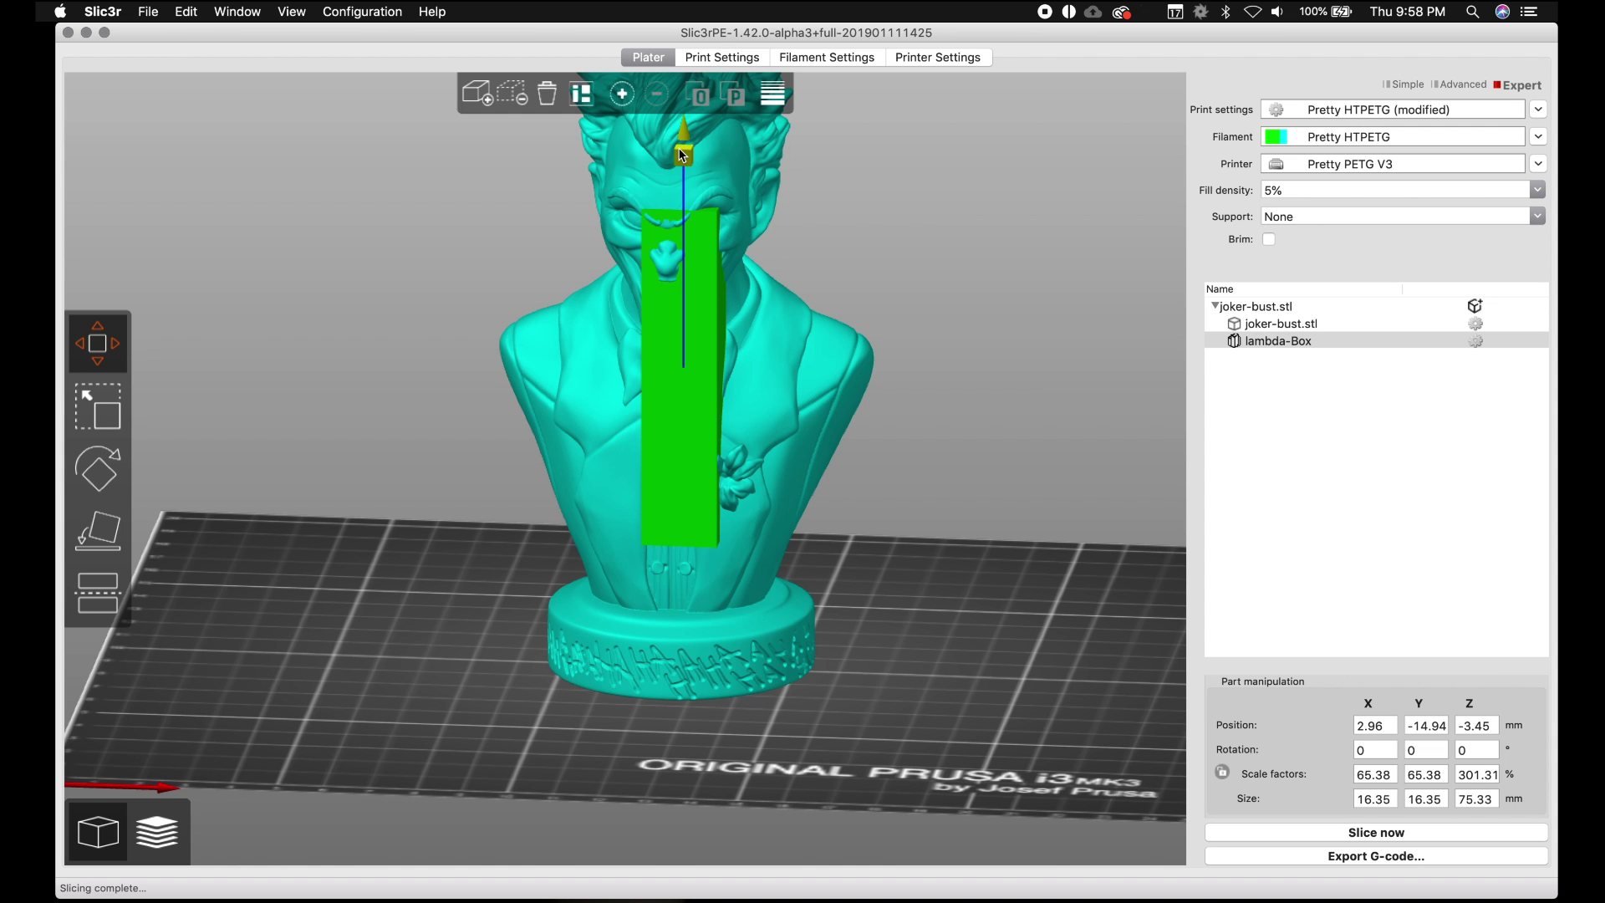
left_click_drag(682, 163, 683, 263)
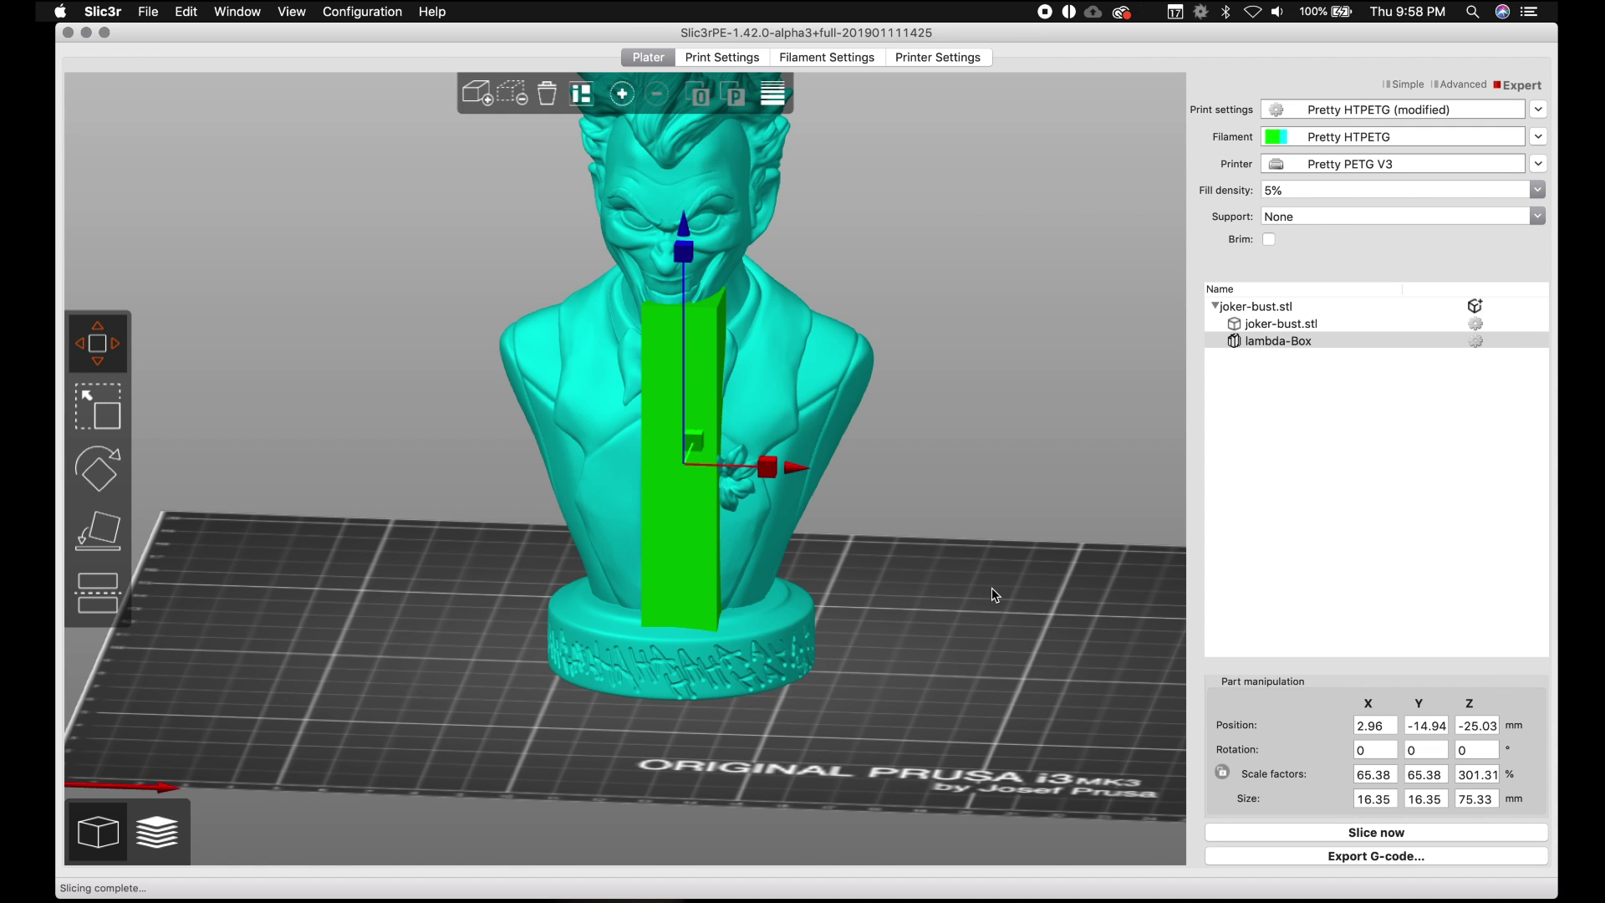
left_click_drag(991, 589, 895, 577)
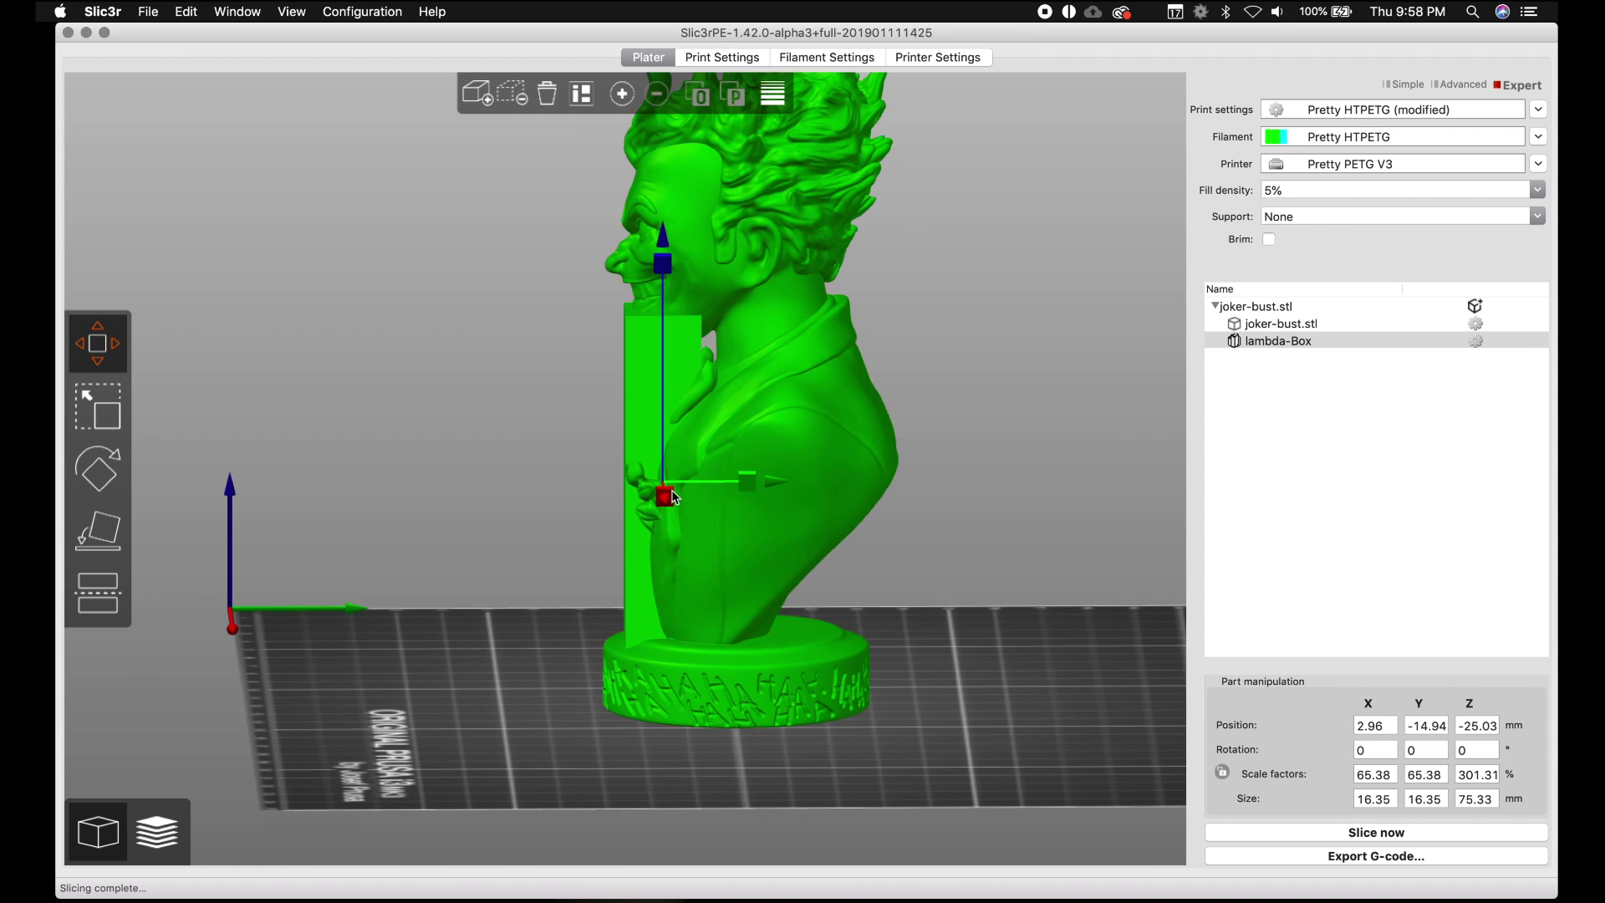
left_click_drag(747, 487, 750, 489)
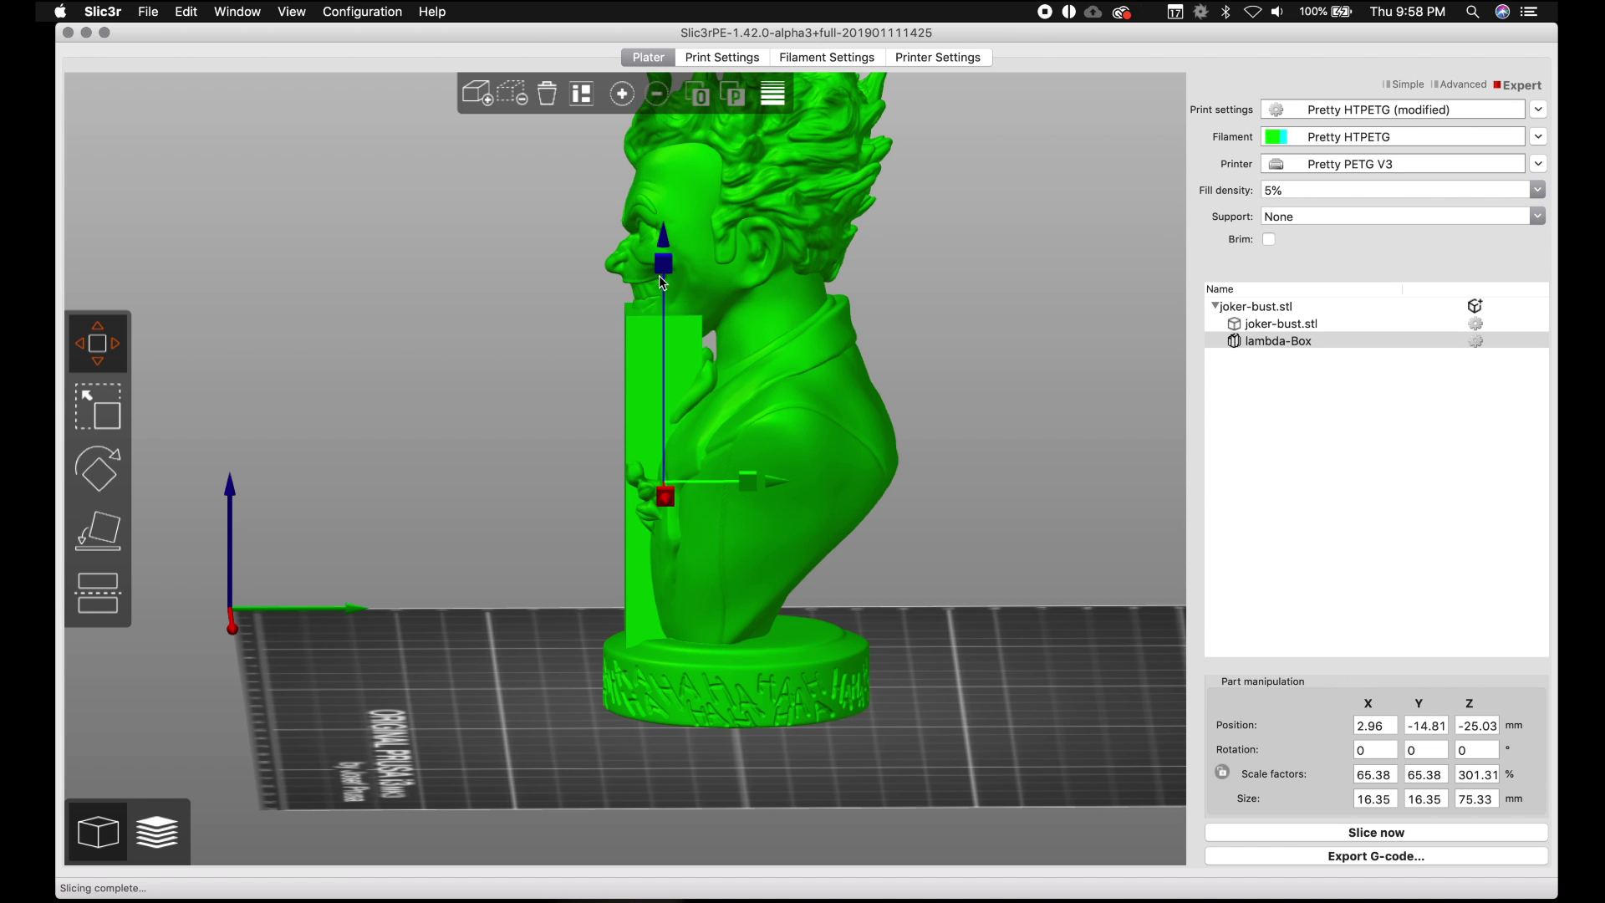
mouse_move(663, 282)
left_mouse_down()
mouse_move(657, 320)
mouse_move(655, 304)
left_mouse_up()
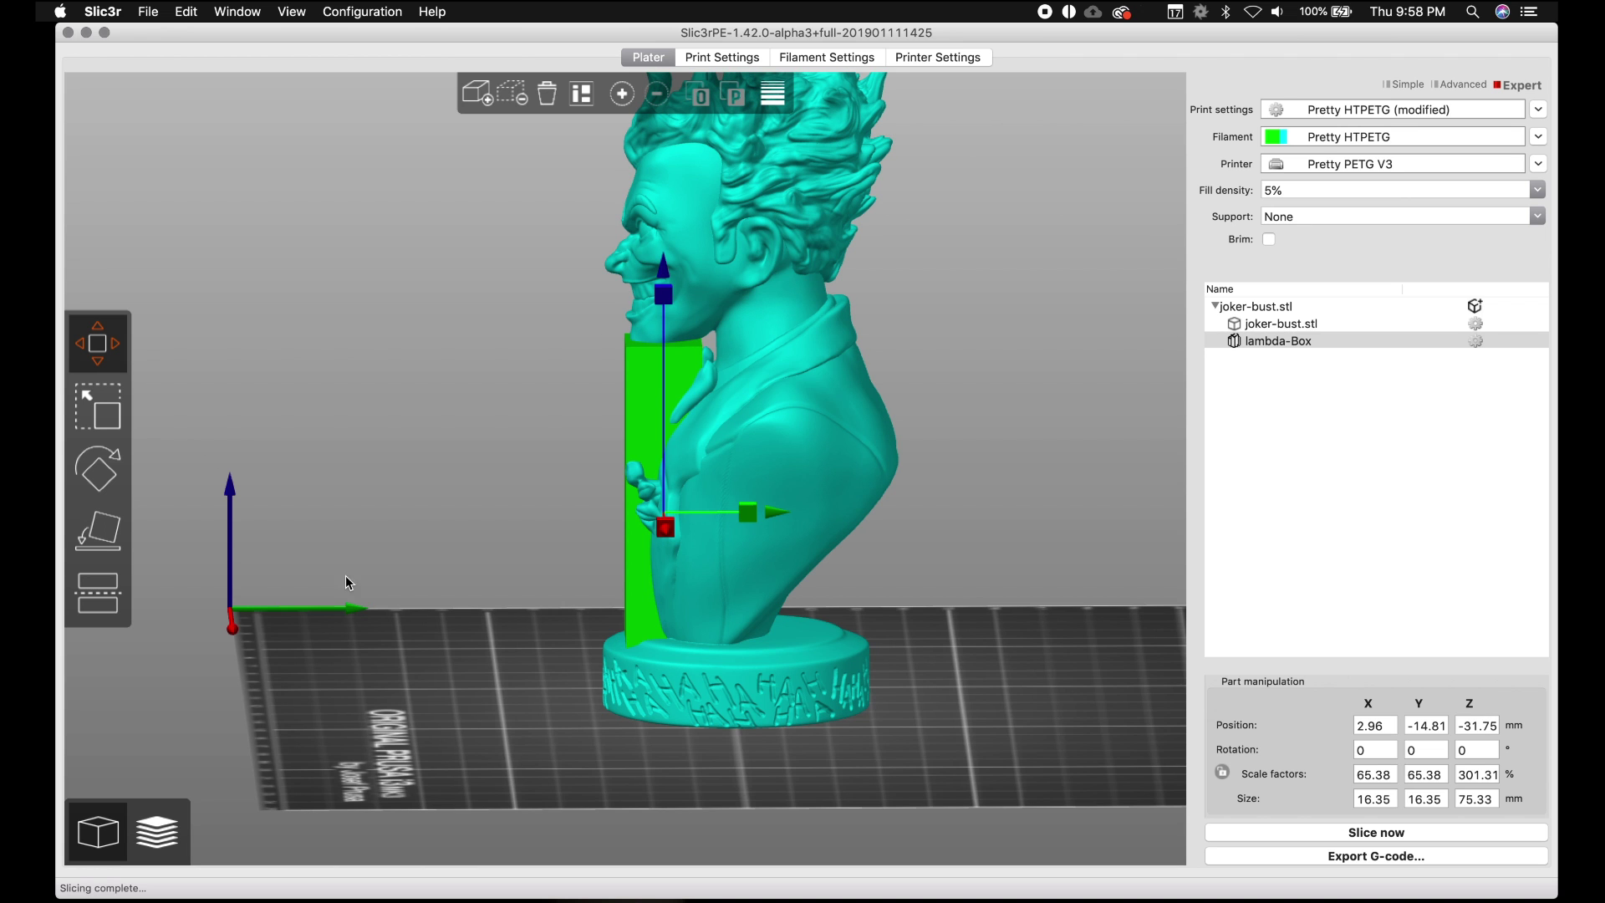
Scale the enforcer column down to 11.70 mm deep.
left_click(101, 418)
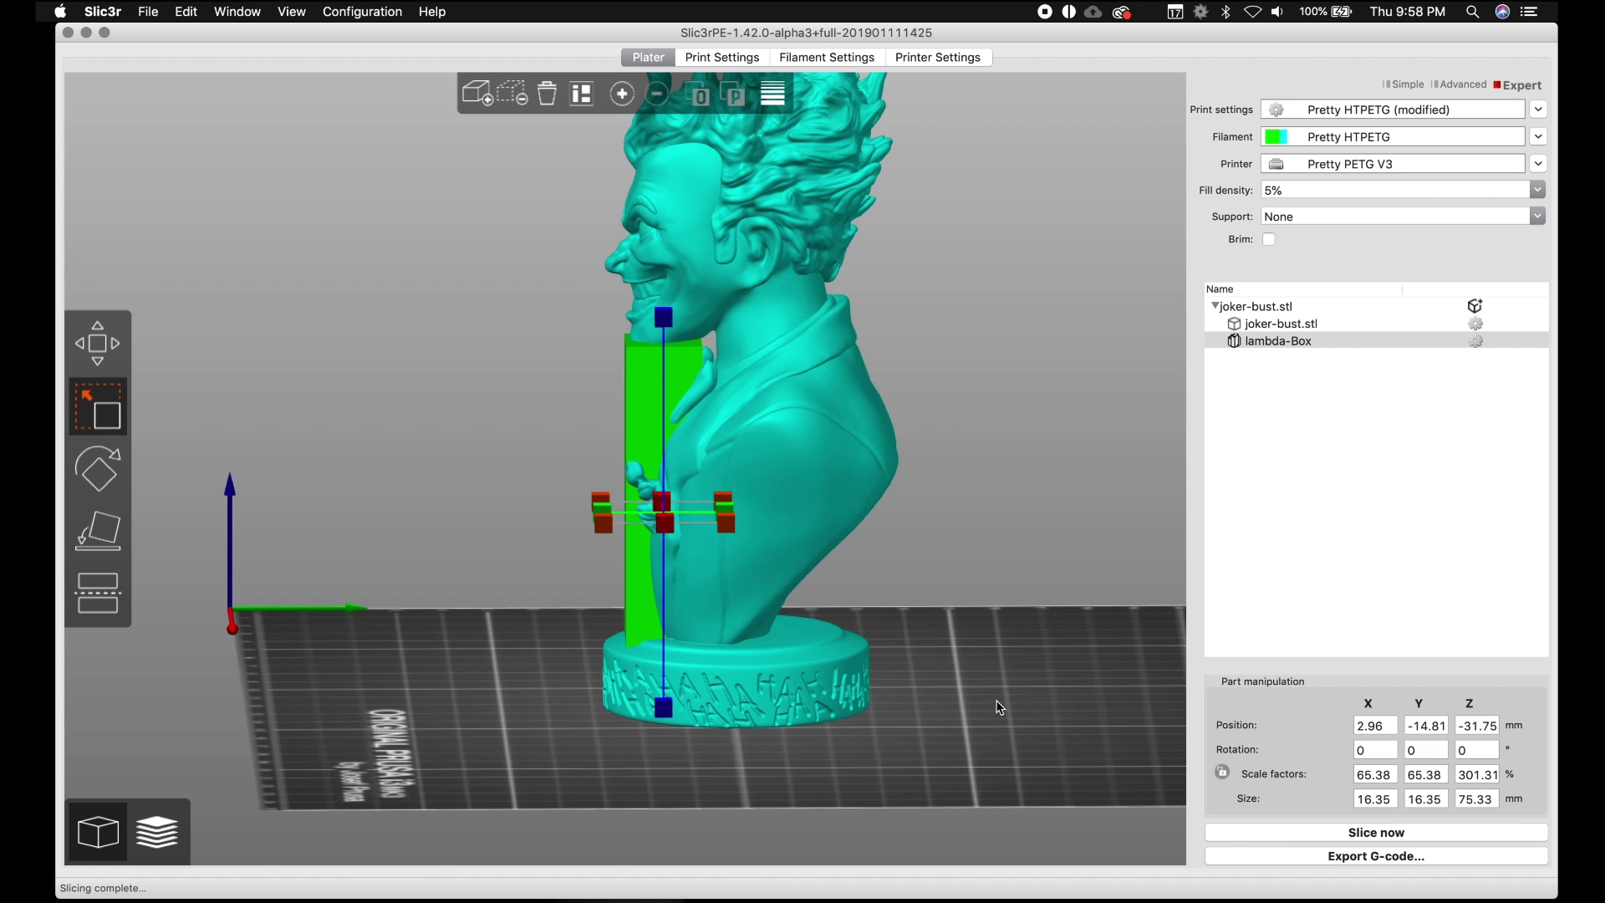
left_click_drag(1002, 709, 835, 635)
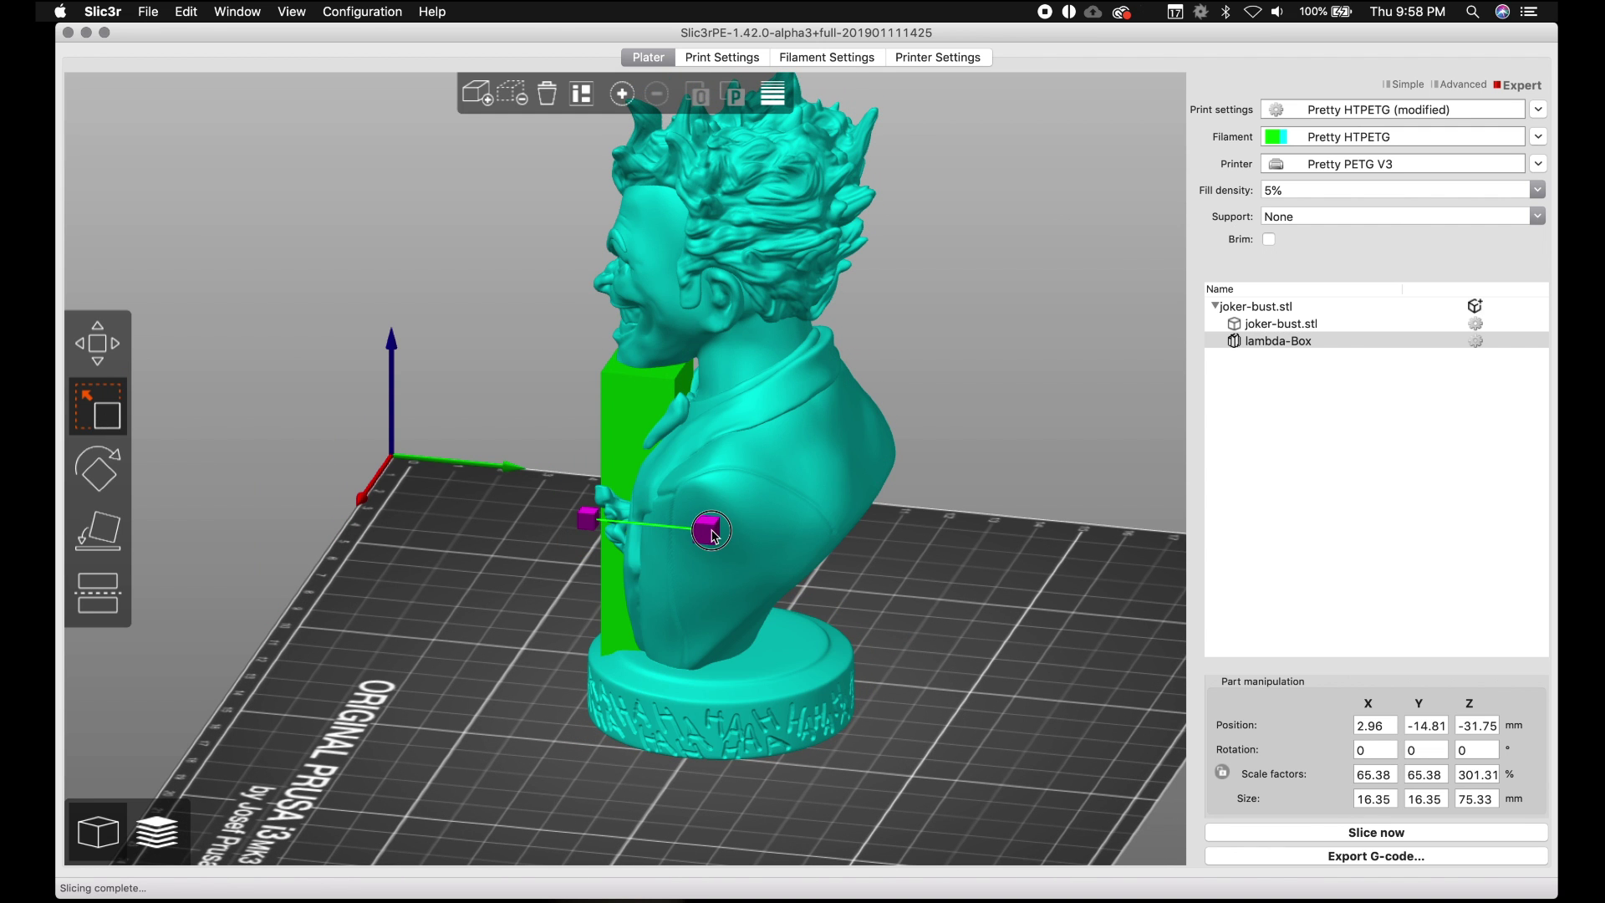
left_click_drag(713, 536, 681, 530)
left_click(916, 743)
left_click_drag(916, 744, 1035, 763)
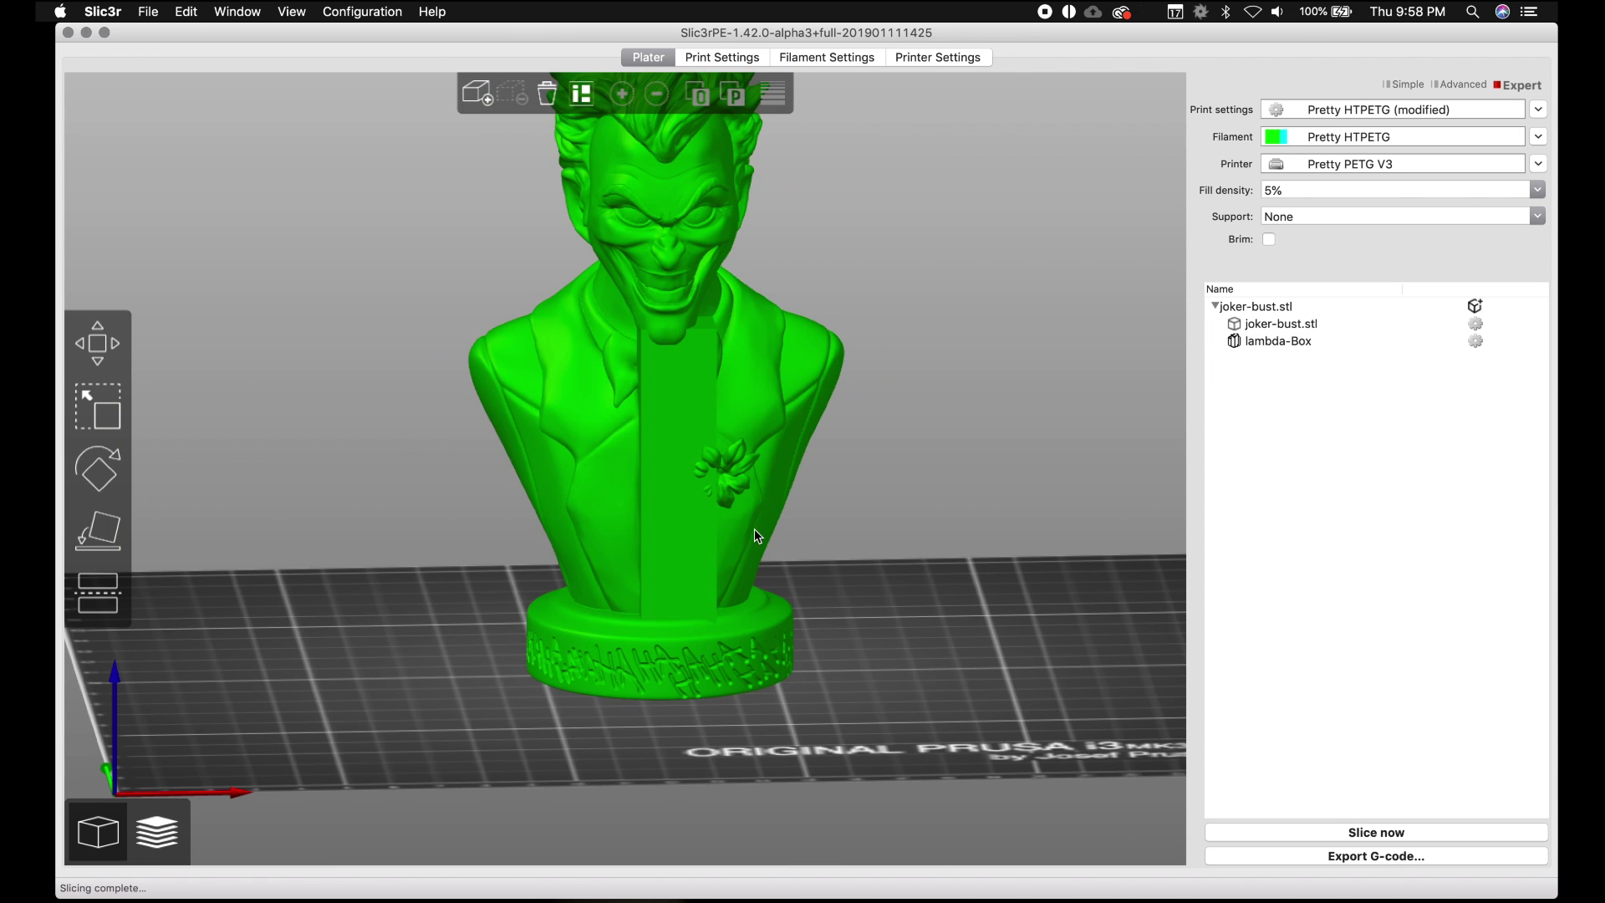
Move the column to X 0.68, Y -16.53 along the Joker's shirt front.
left_click(677, 478)
left_click(98, 343)
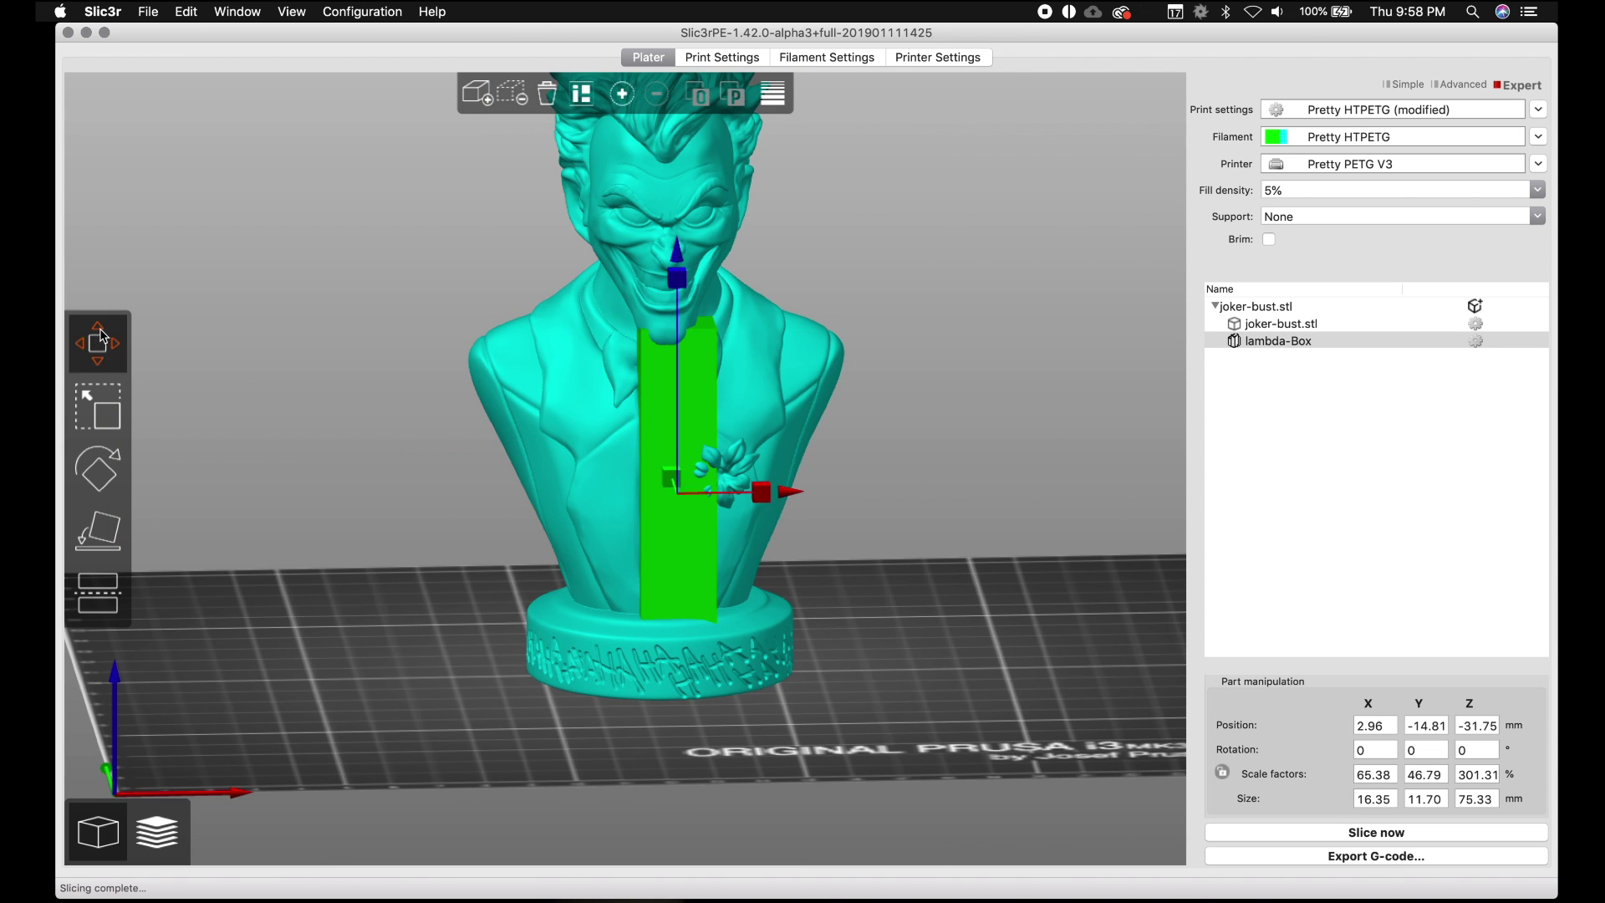
left_click_drag(788, 504, 751, 499)
left_click_drag(824, 661, 959, 652)
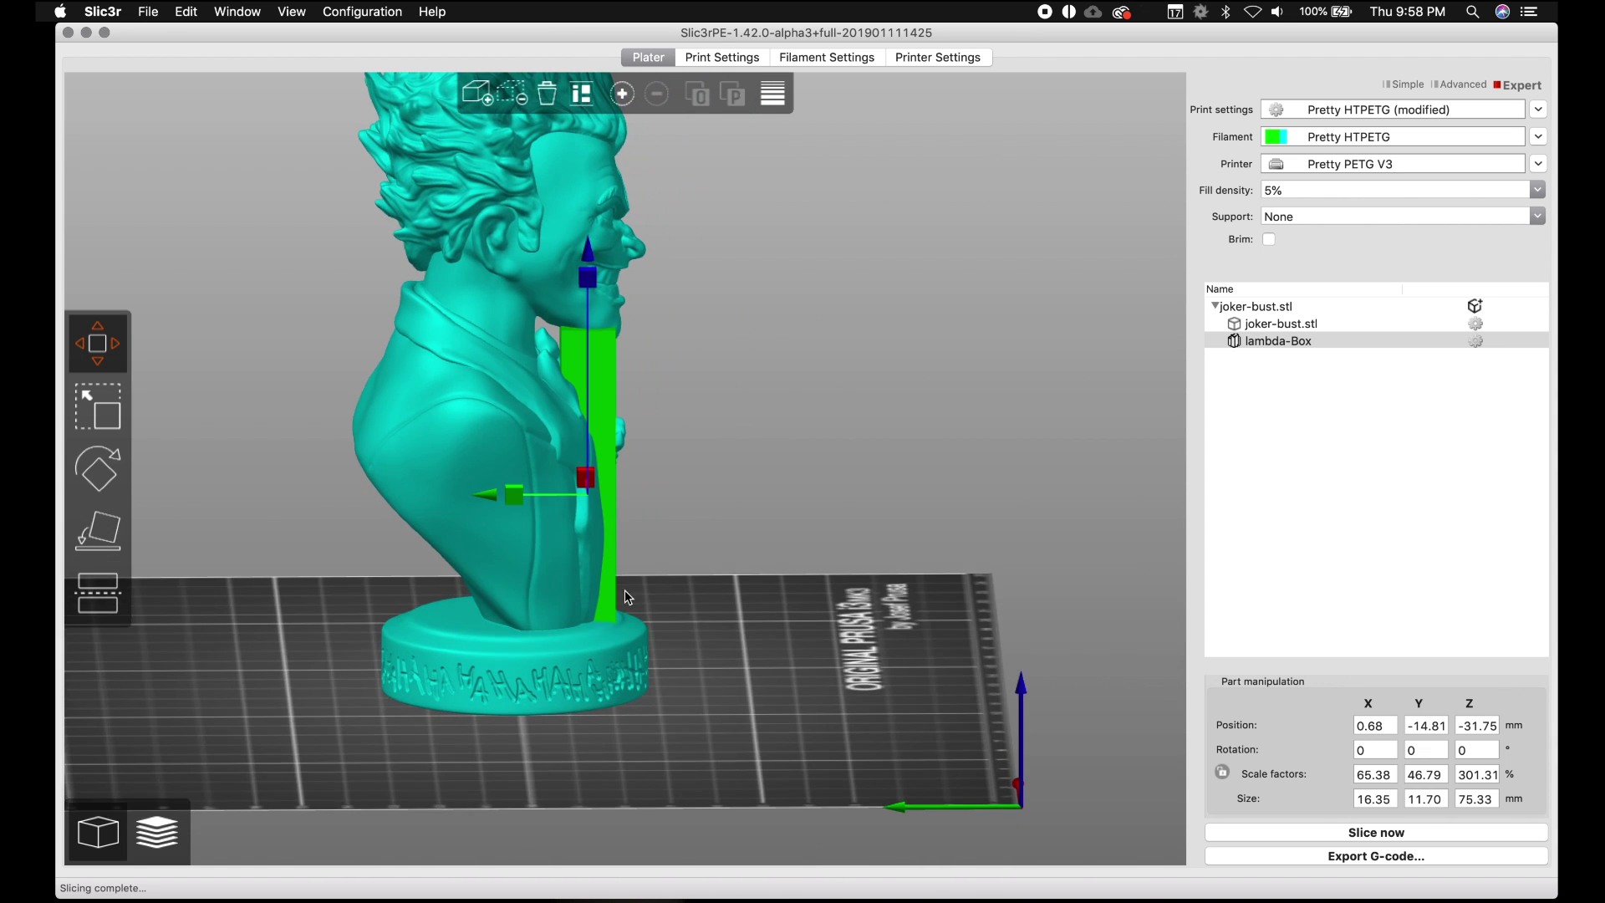
left_click_drag(513, 497, 525, 499)
left_click_drag(790, 654, 815, 711)
left_click(820, 714)
left_click_drag(913, 716, 955, 724)
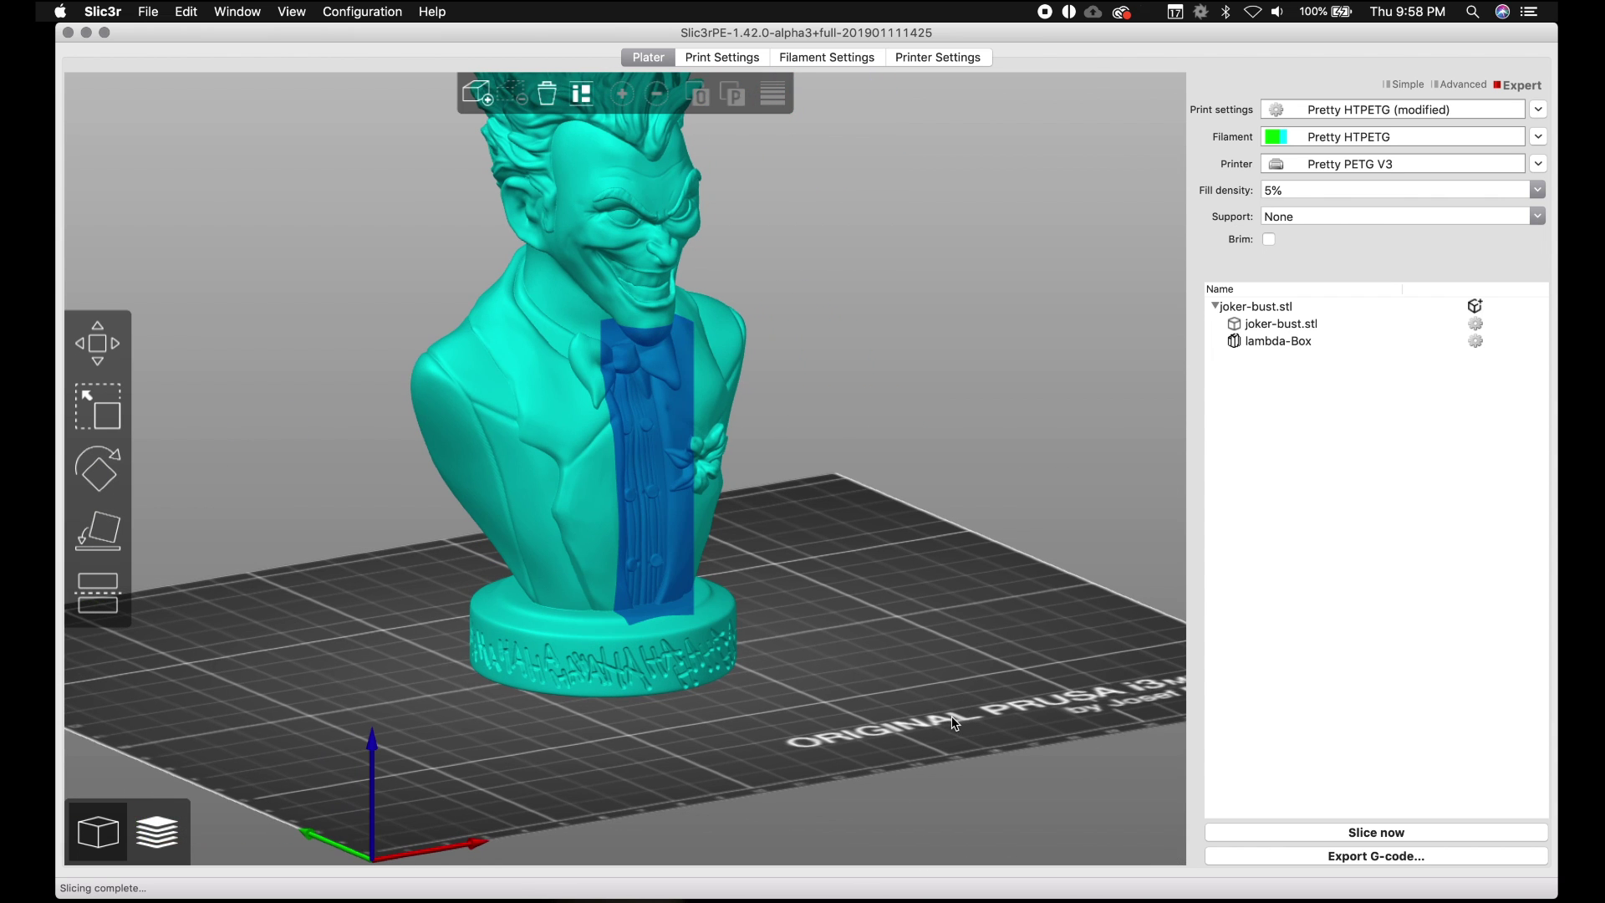
In the layer preview, set the Support option to Everywhere.
left_click(158, 827)
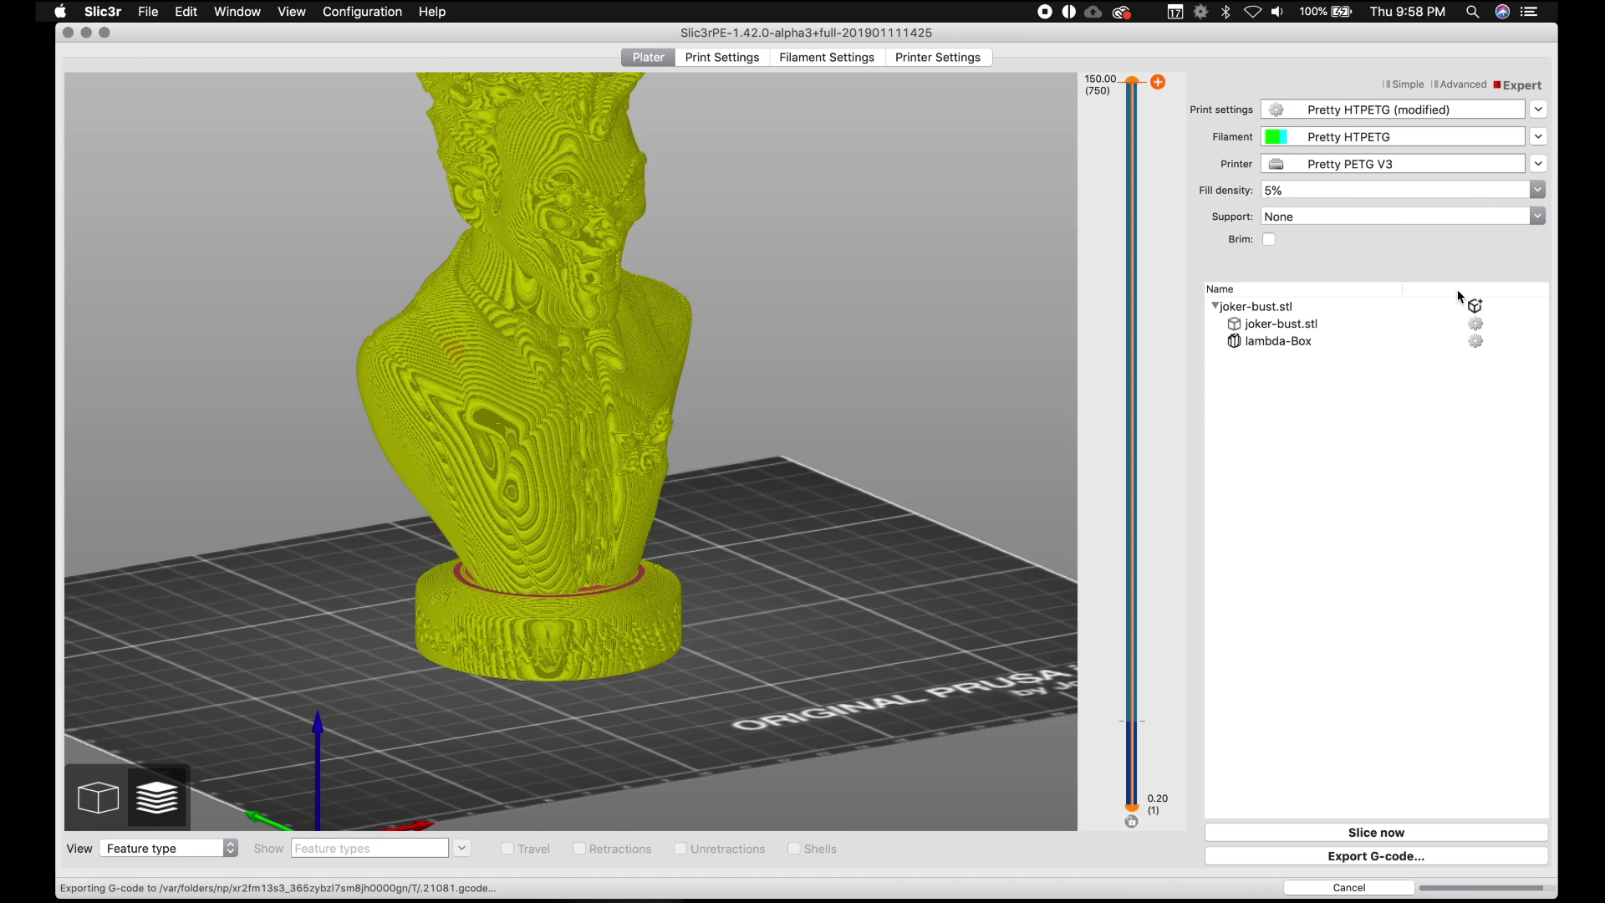
left_click(1538, 219)
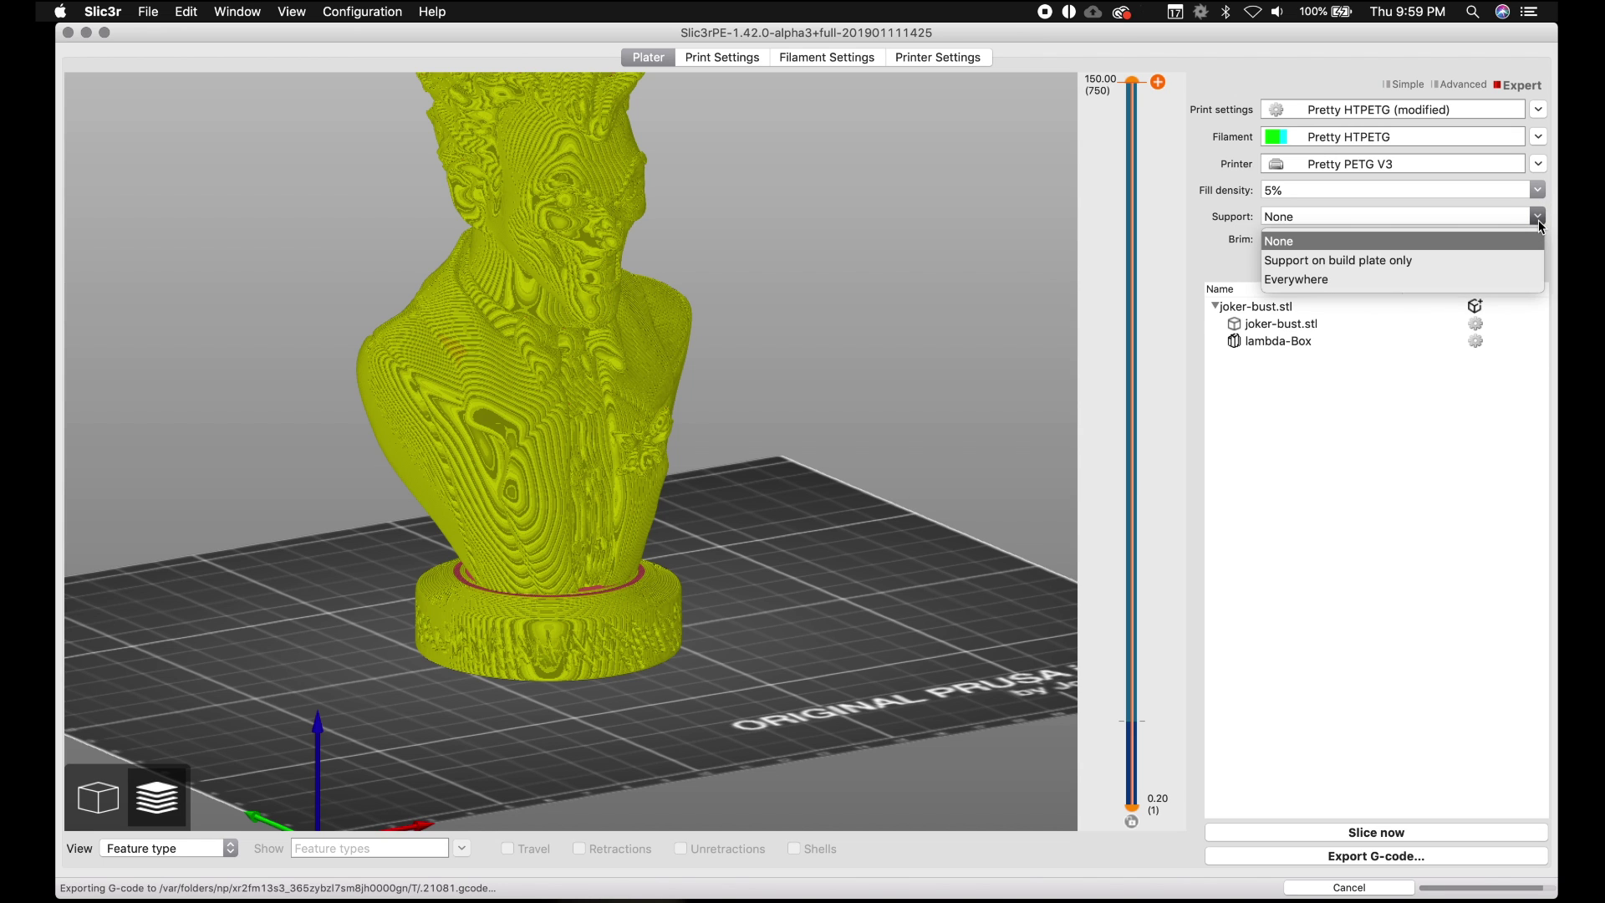
left_click(1321, 278)
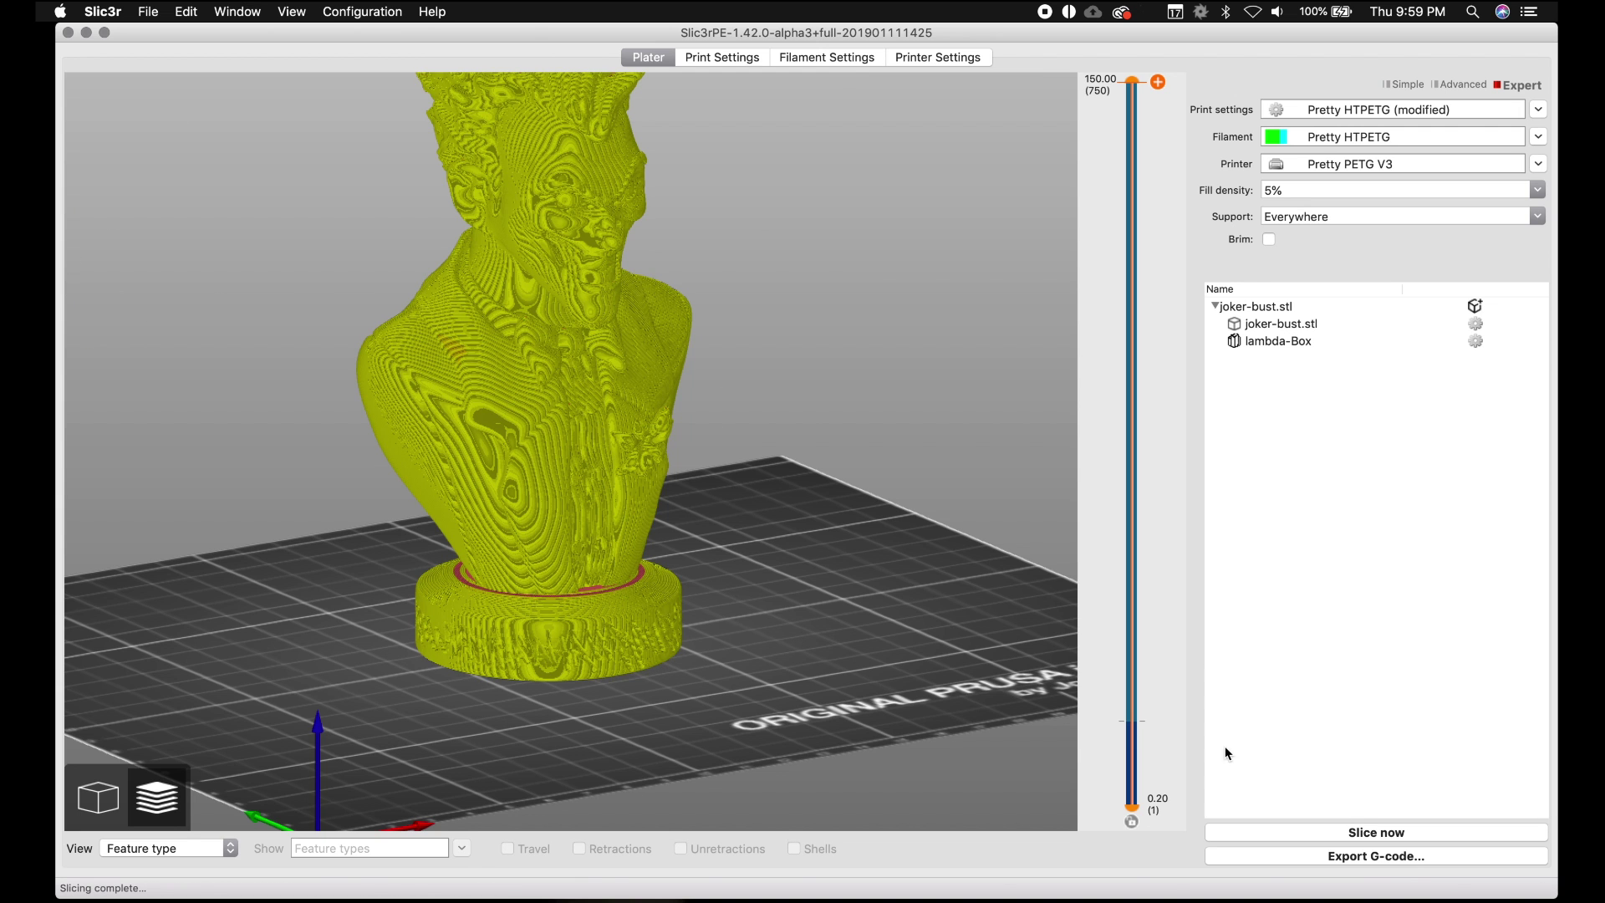
Re-slice the bust and orbit to inspect the green supports across 1861 layers.
left_click(1343, 832)
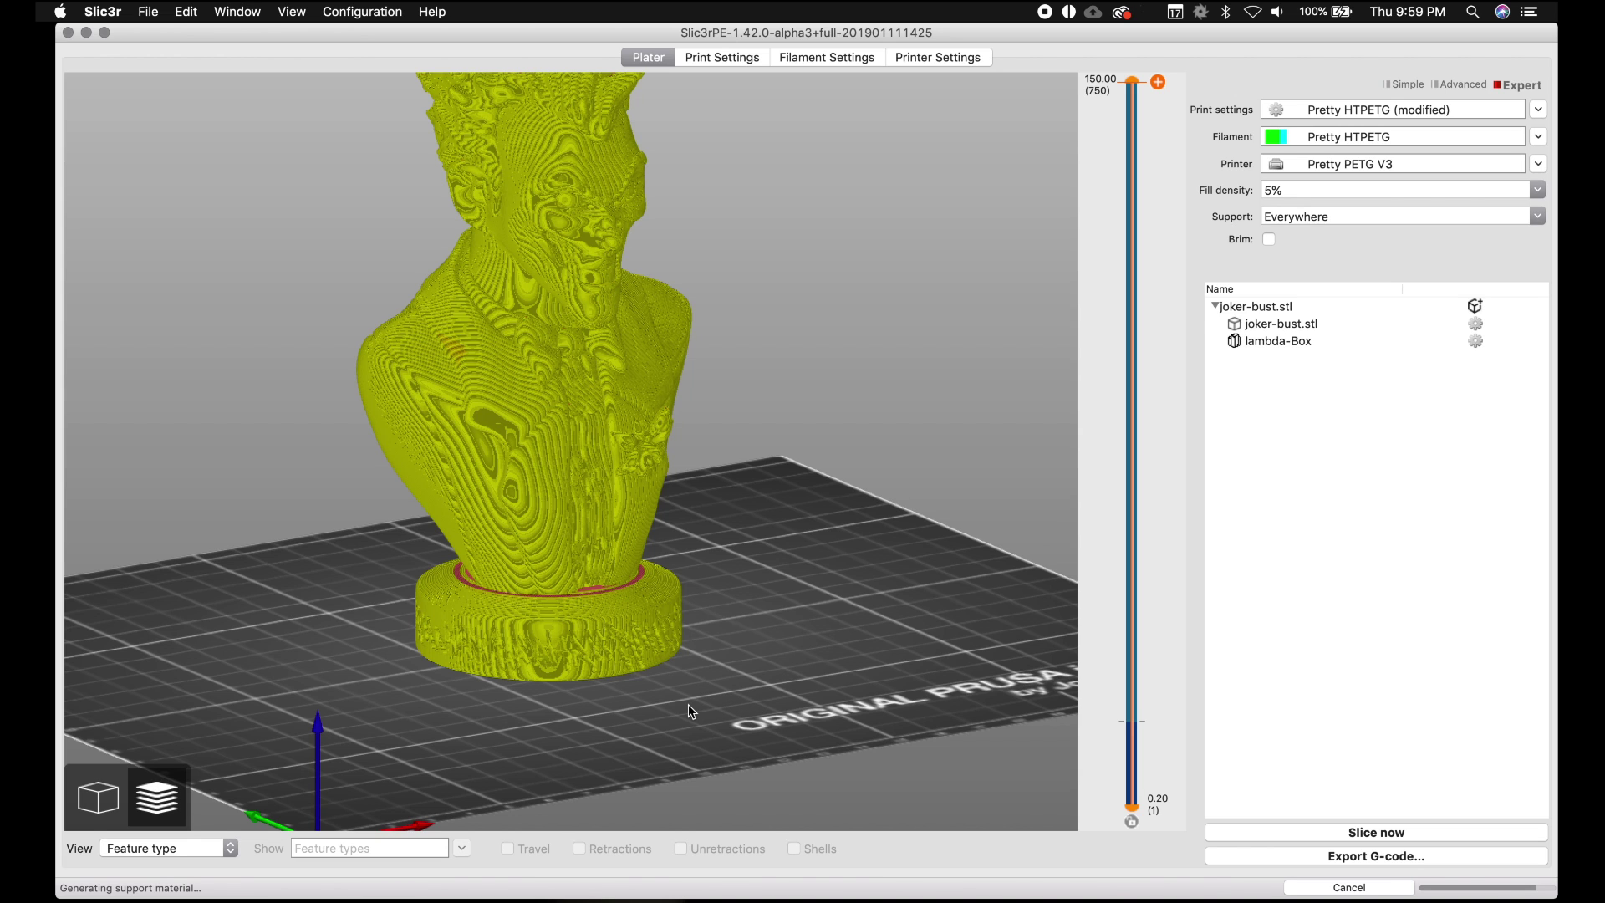
left_click_drag(692, 711, 728, 709)
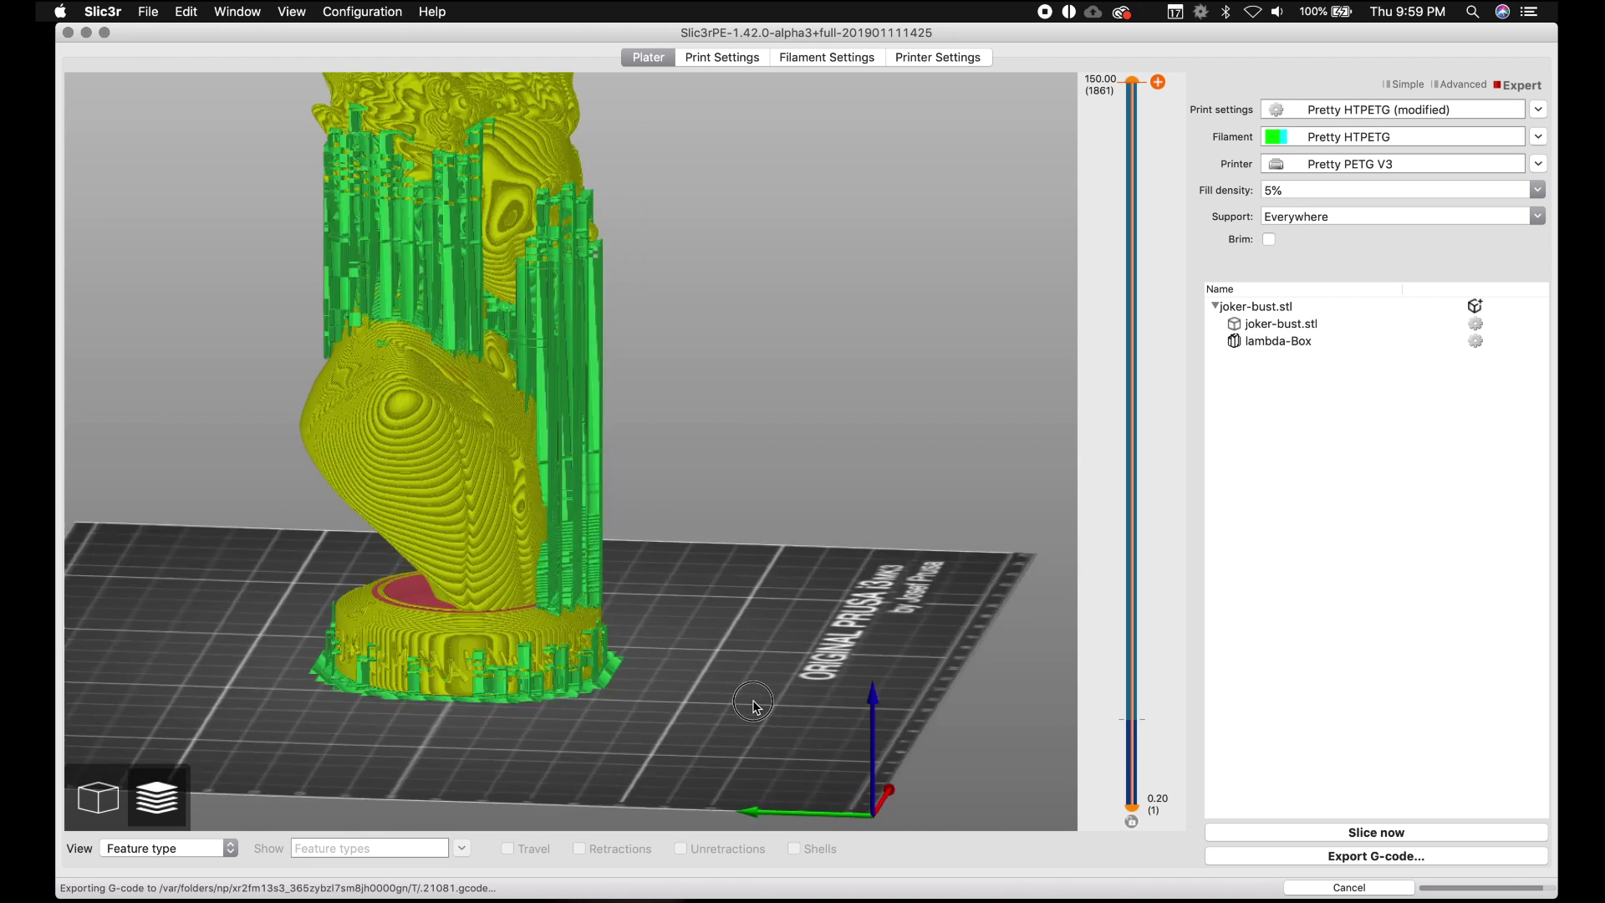
left_click_drag(757, 706, 717, 706)
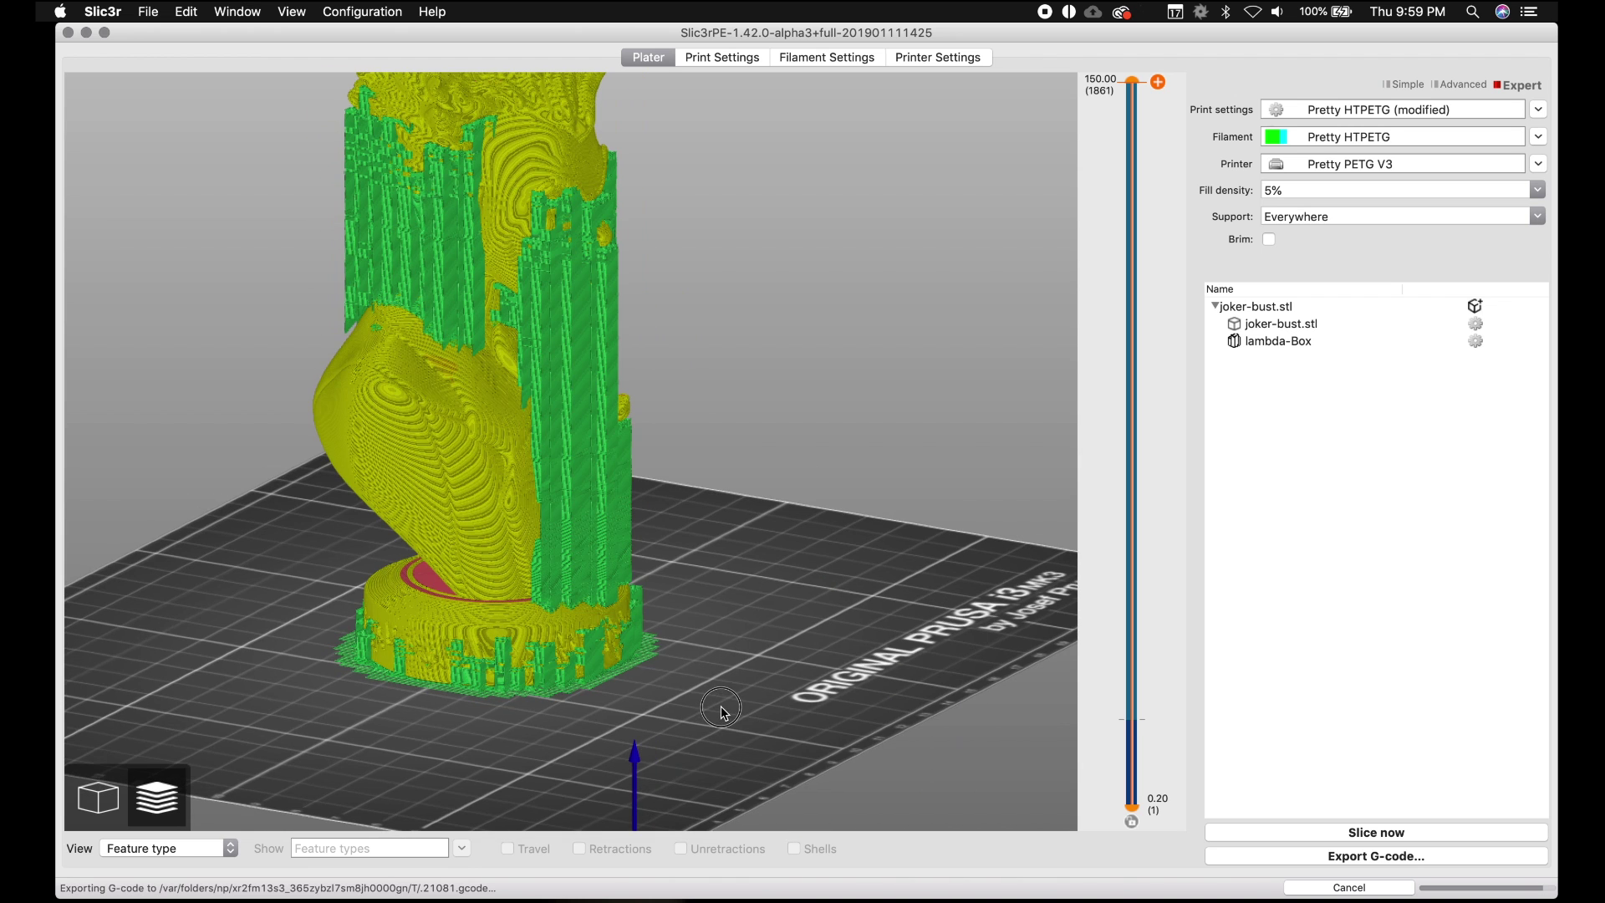
Go to the Support material page of Print Settings.
left_click(735, 57)
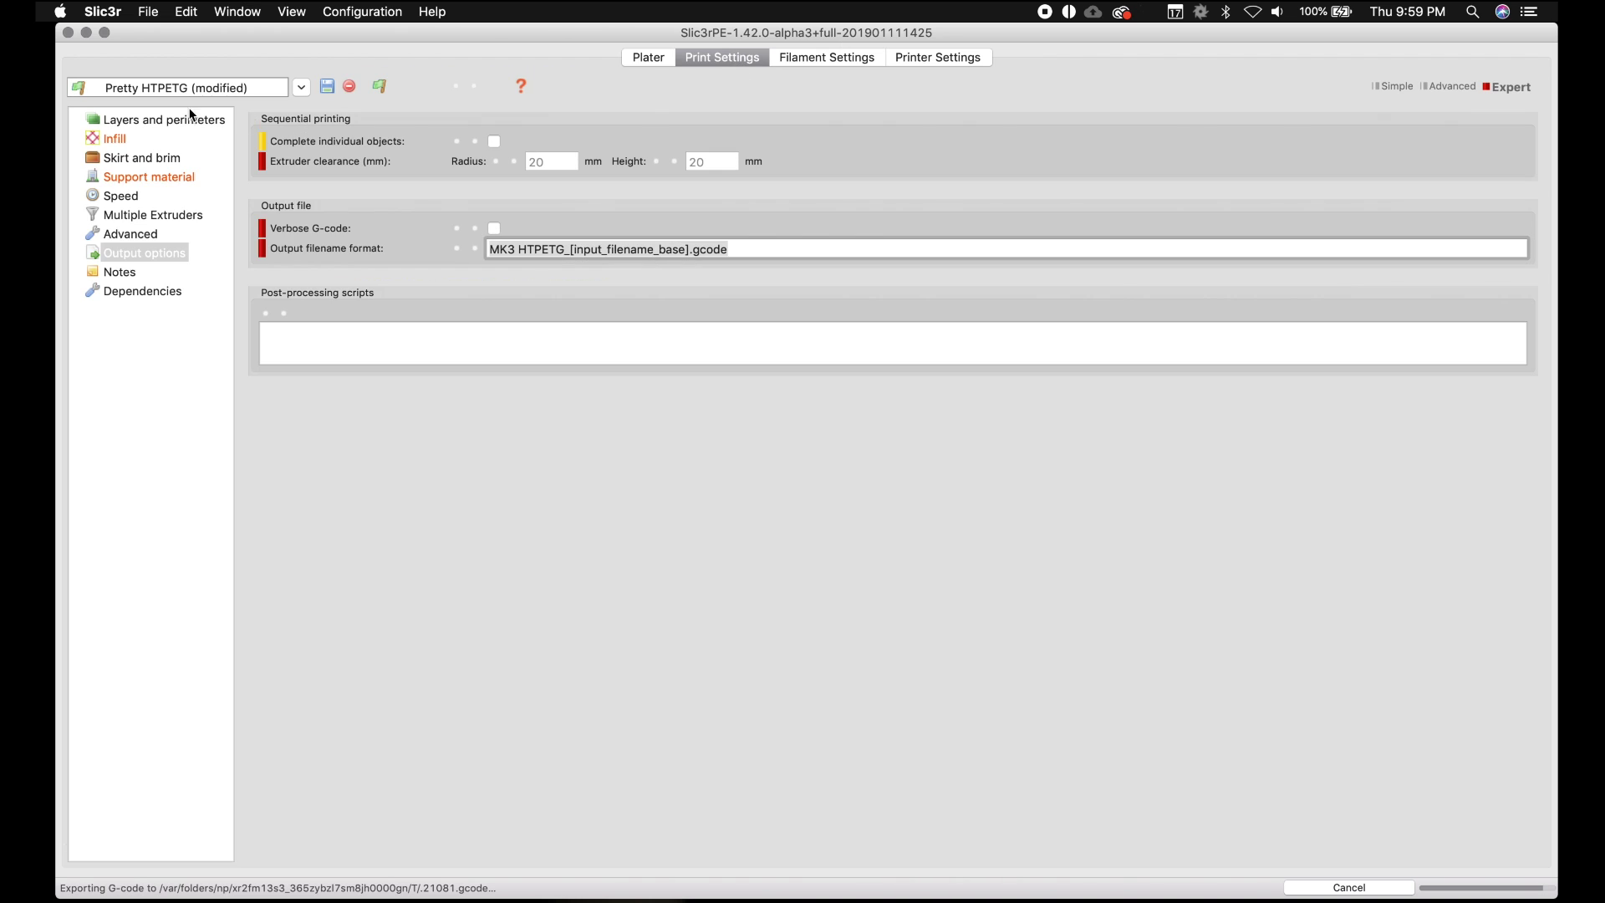
left_click(143, 126)
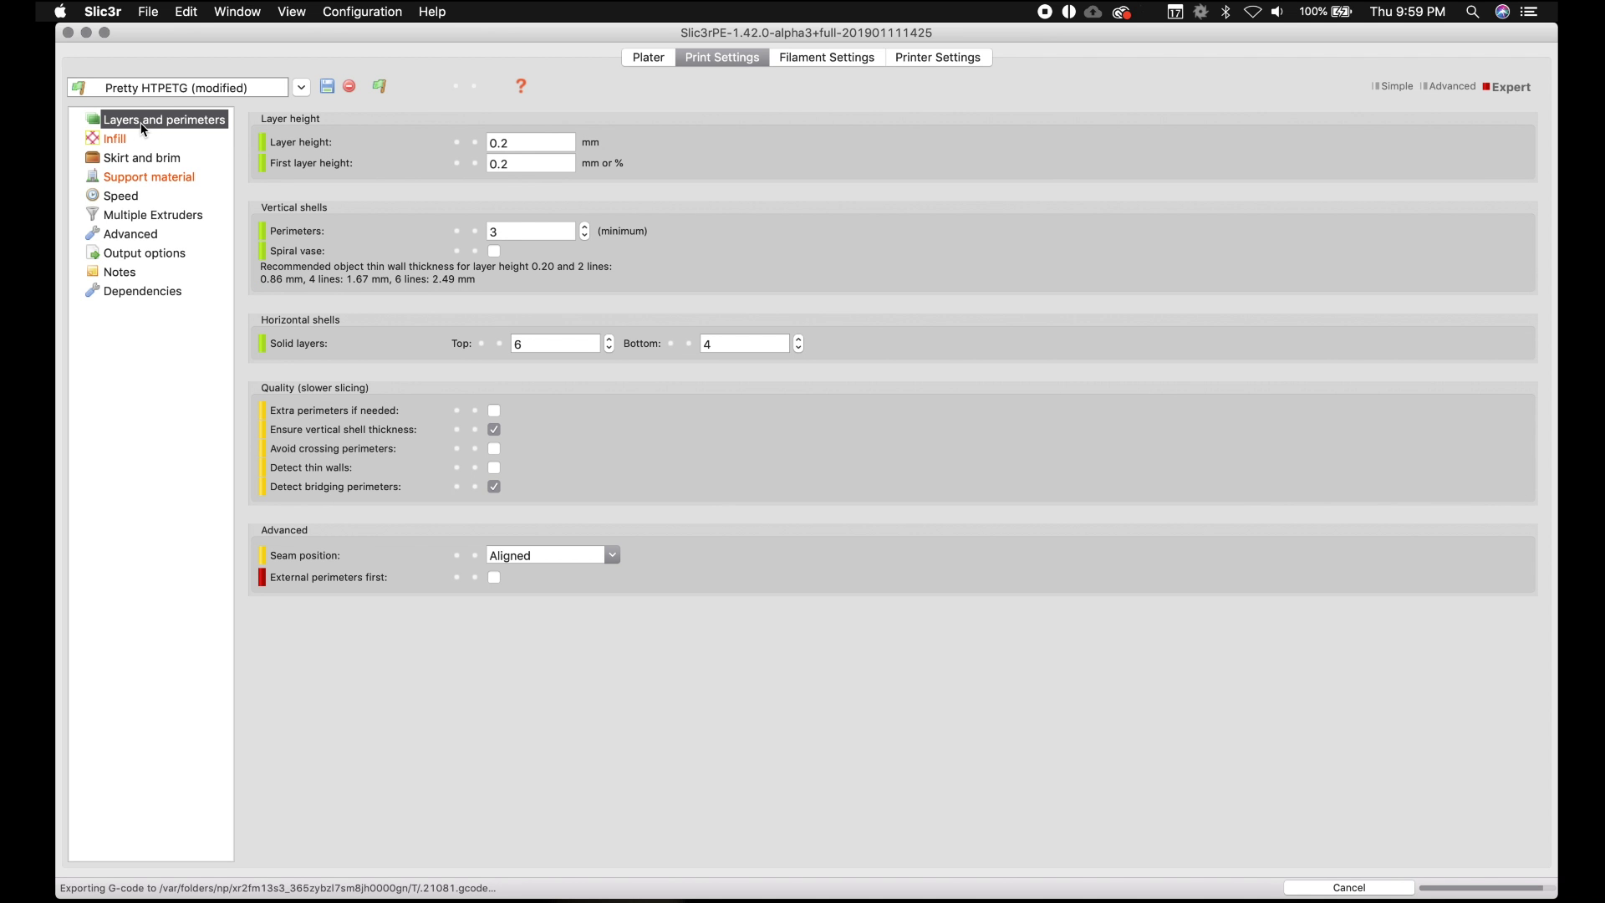
left_click(142, 176)
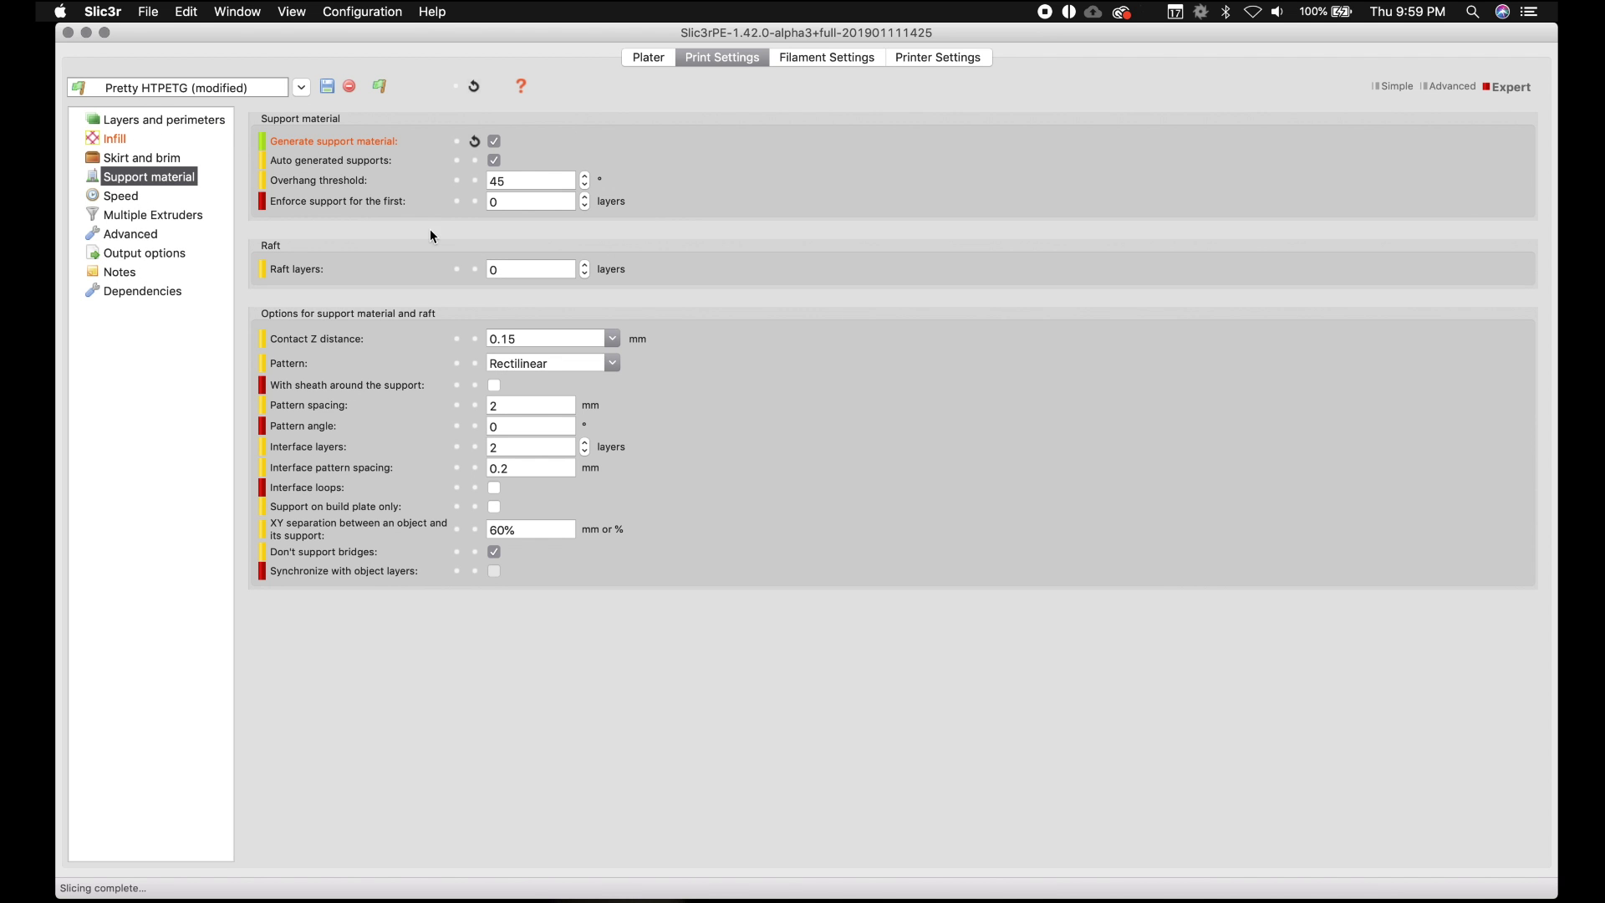
Uncheck Auto generated supports and re-slice the bust.
left_click(494, 160)
left_click(650, 60)
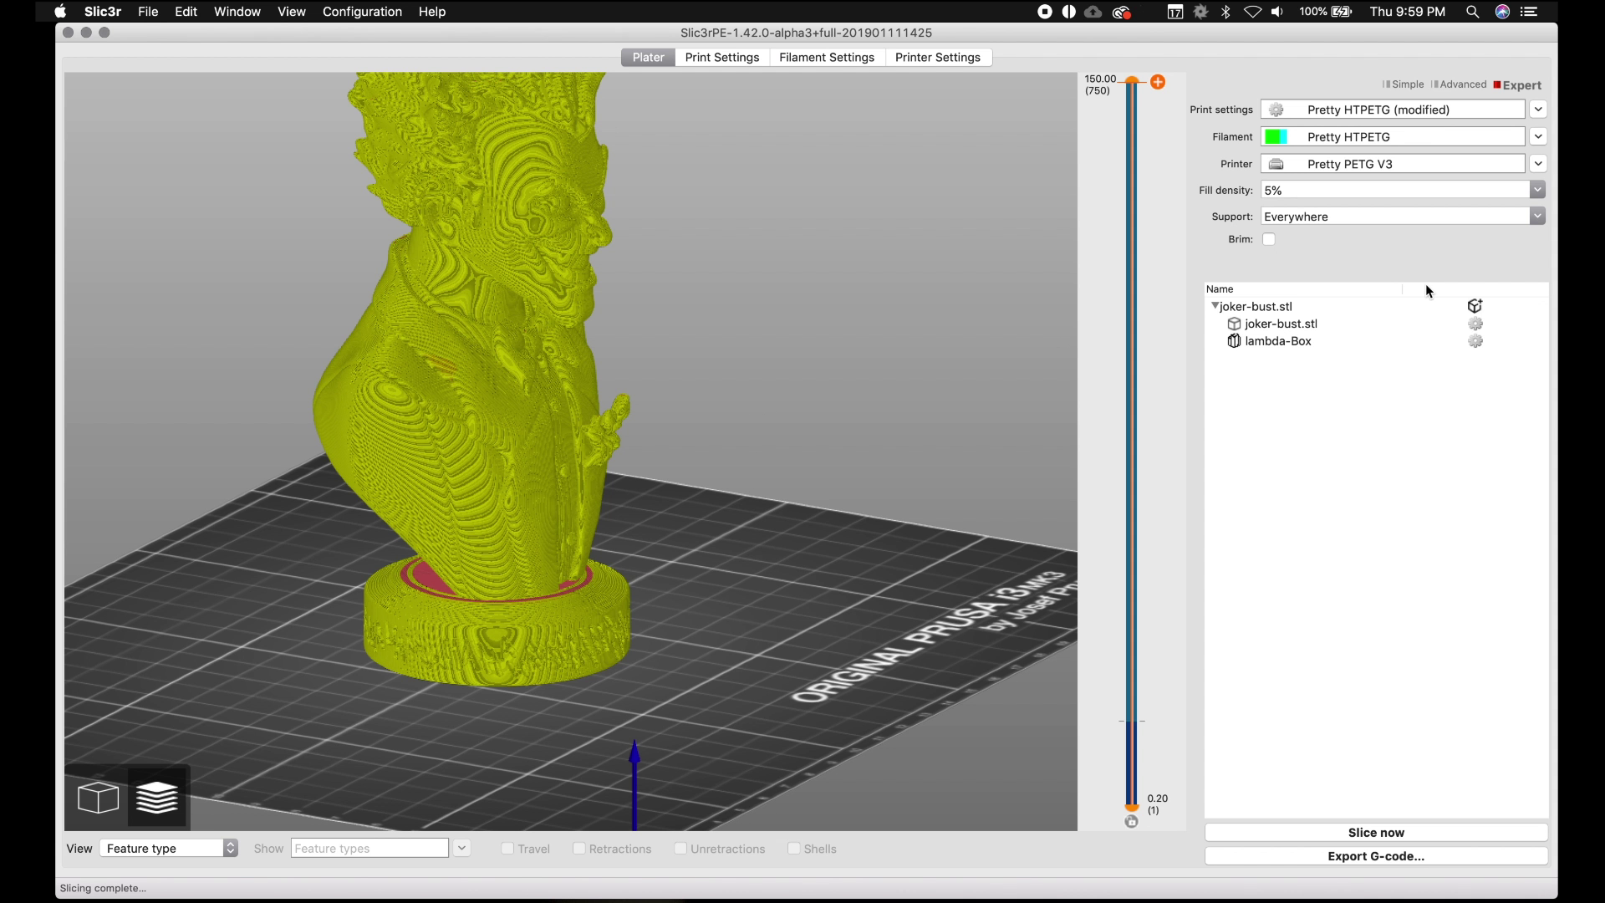
left_click(1379, 834)
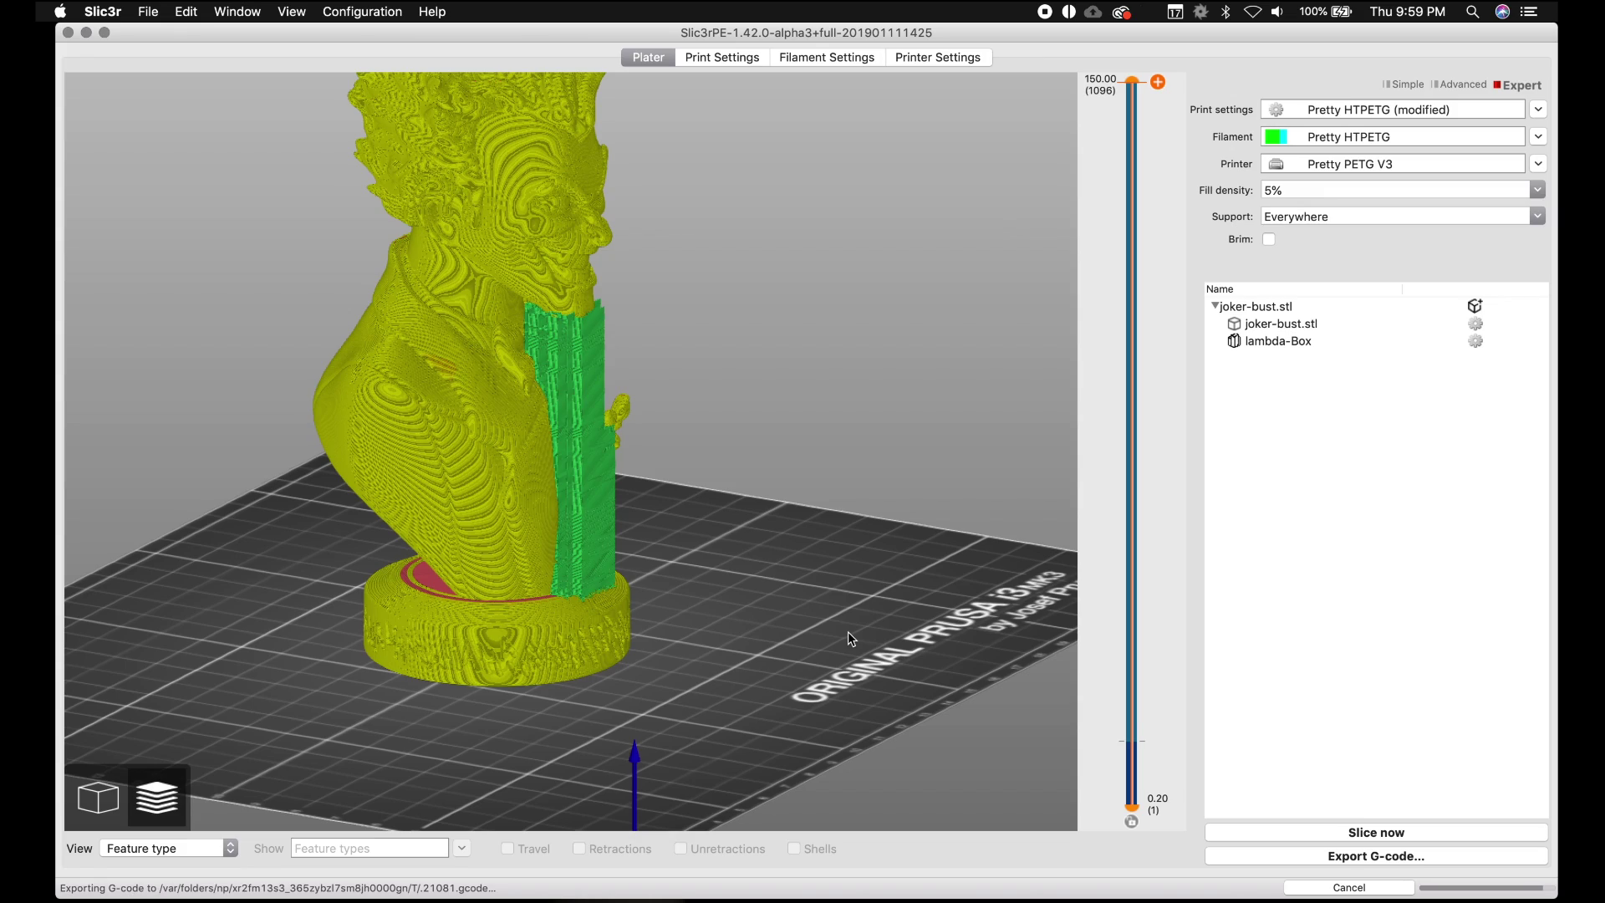
Orbit and zoom the preview, limiting it to the lower layers to inspect the chin column.
left_click_drag(763, 584, 727, 581)
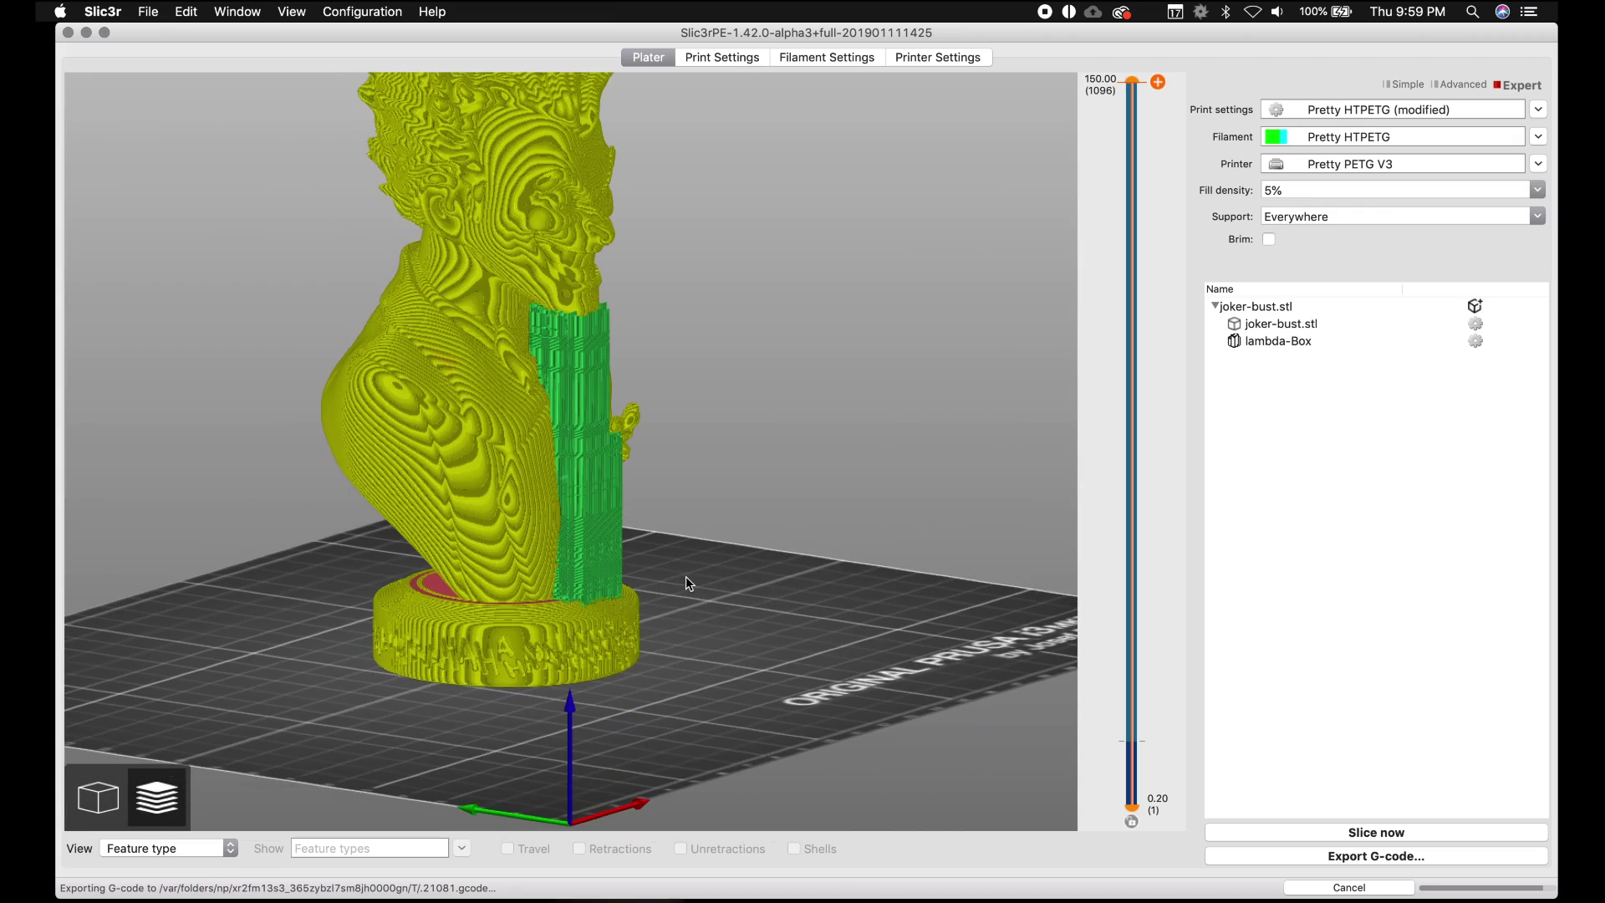
left_click_drag(766, 662, 741, 604)
left_click_drag(830, 768, 792, 694)
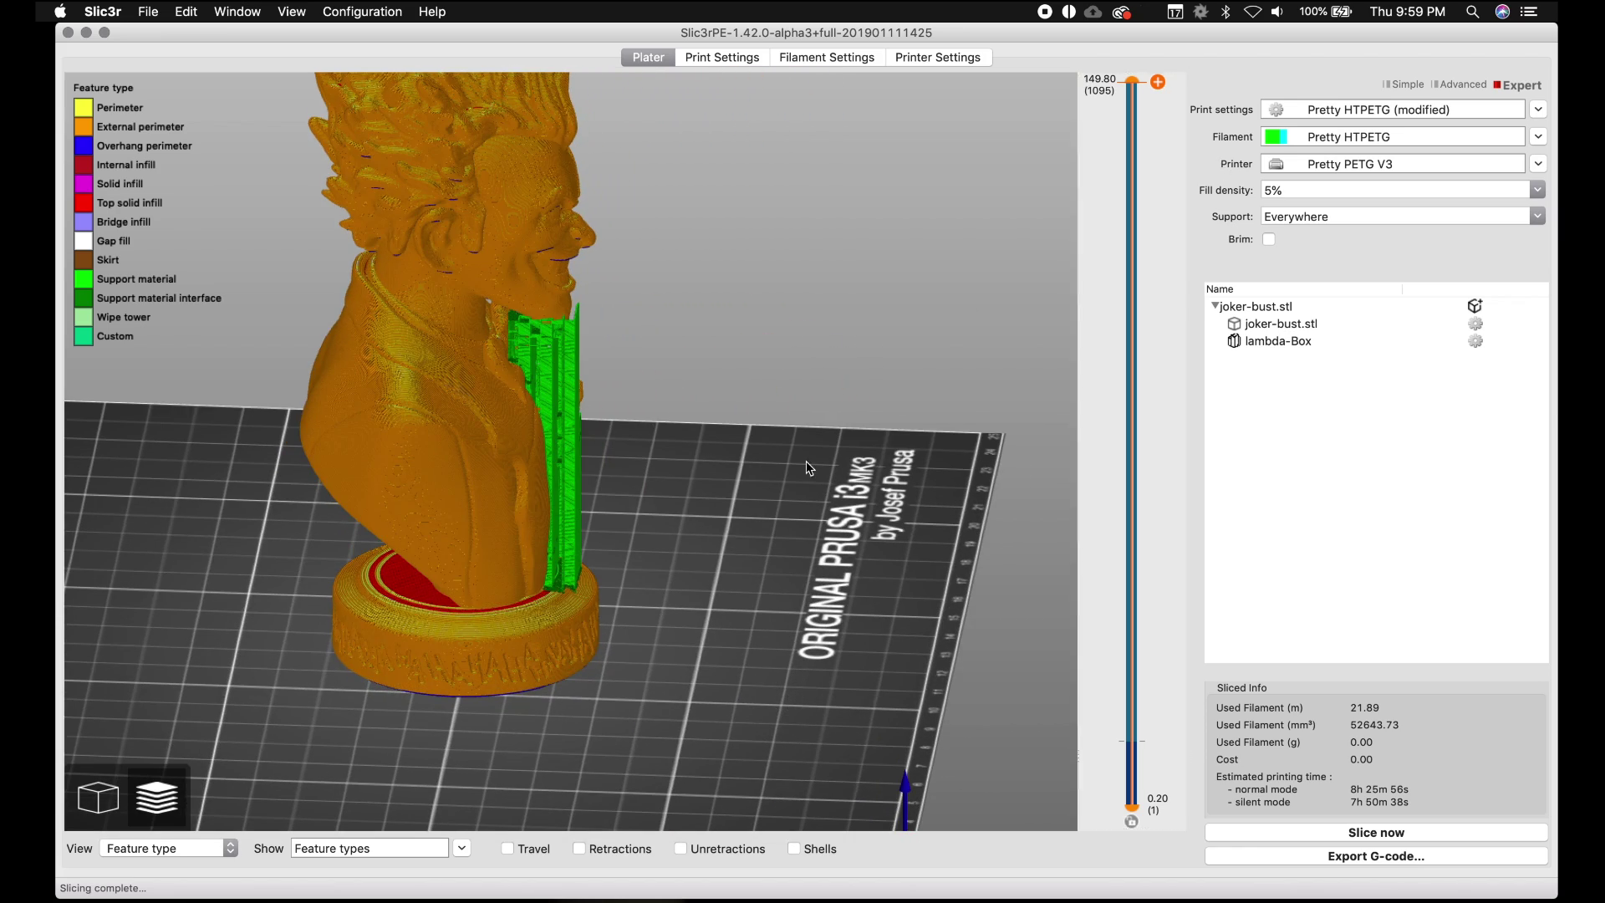
left_click_drag(809, 468, 654, 545)
scroll(654, 545, "up", 6)
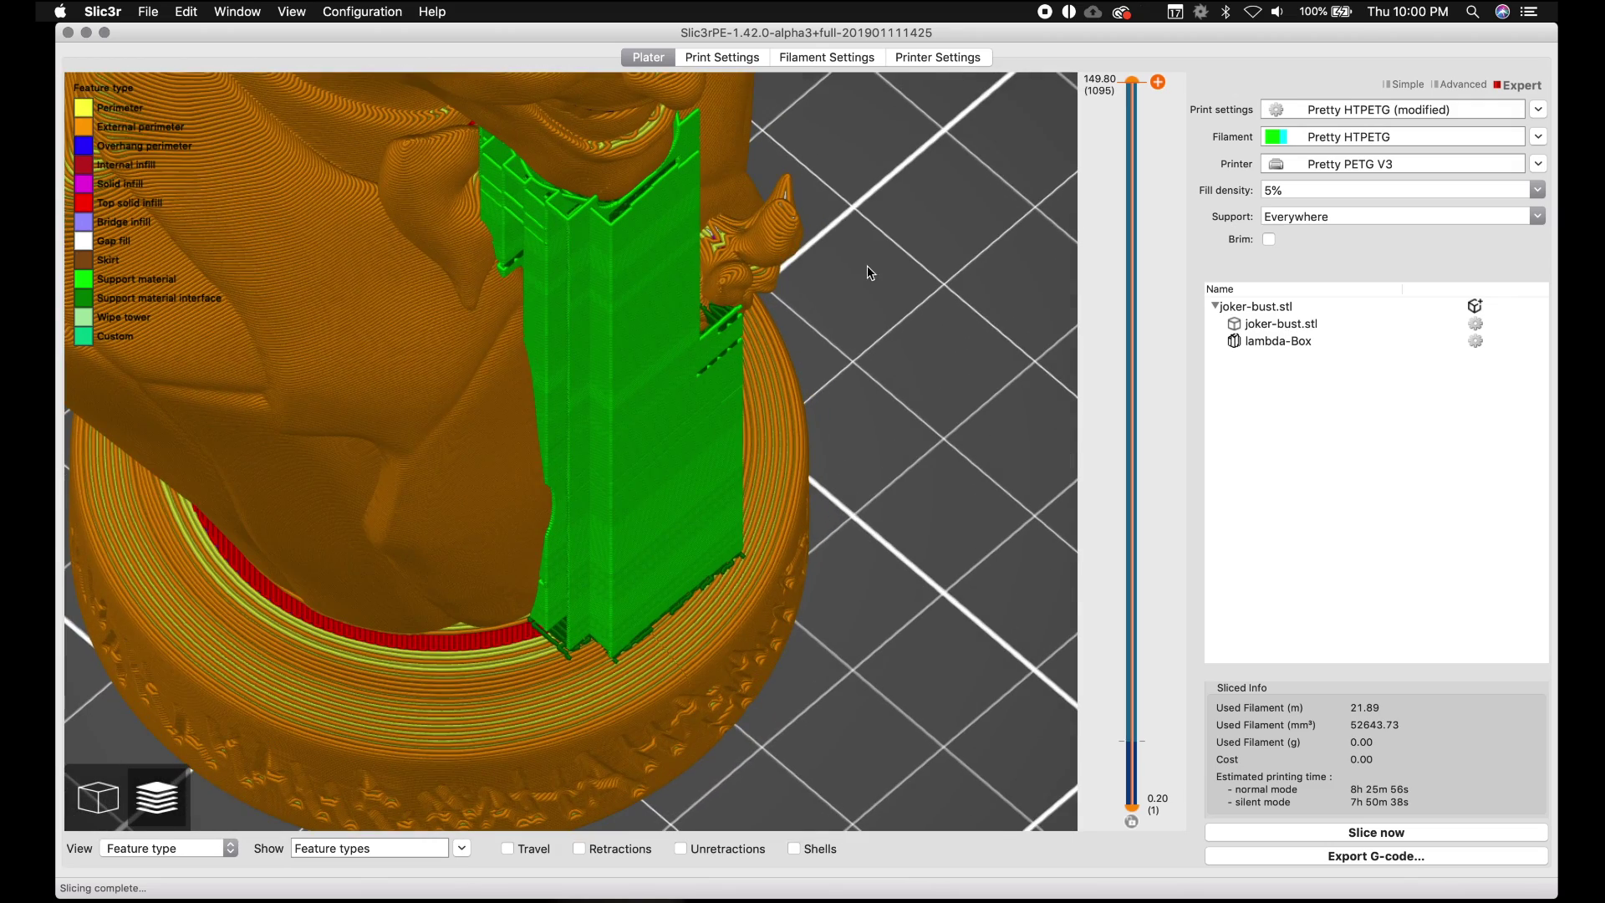
left_click_drag(1132, 86, 1112, 53)
Set supports to Rectilinear grid, 0.10 mm contact Z, 1 mm spacing, 3 interface layers with loops.
left_click(746, 55)
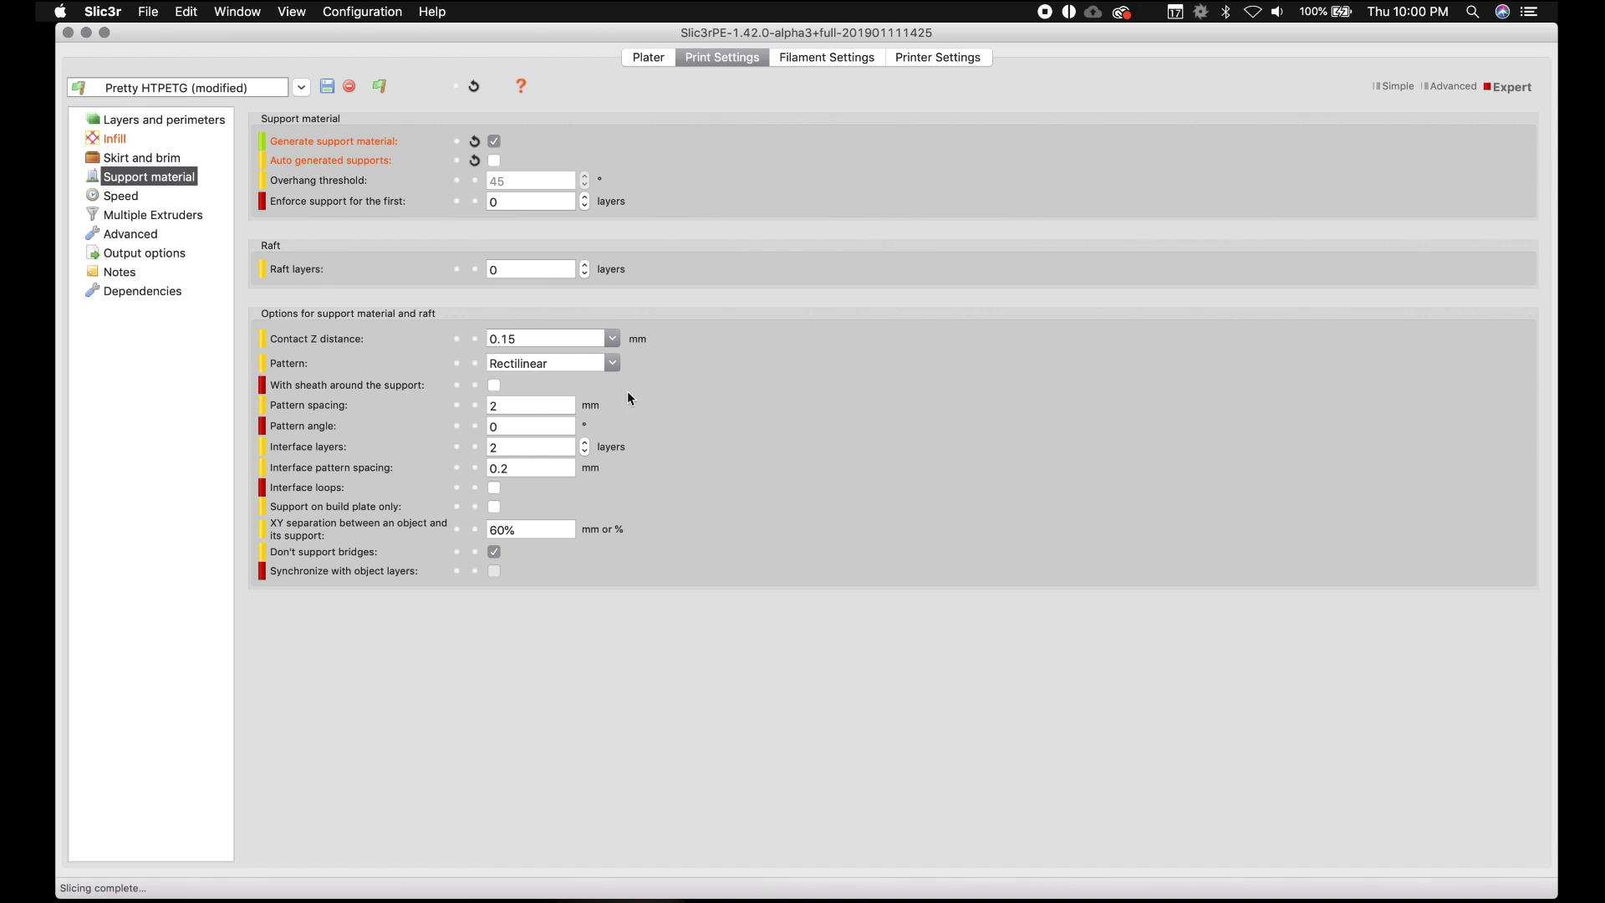
left_click(615, 365)
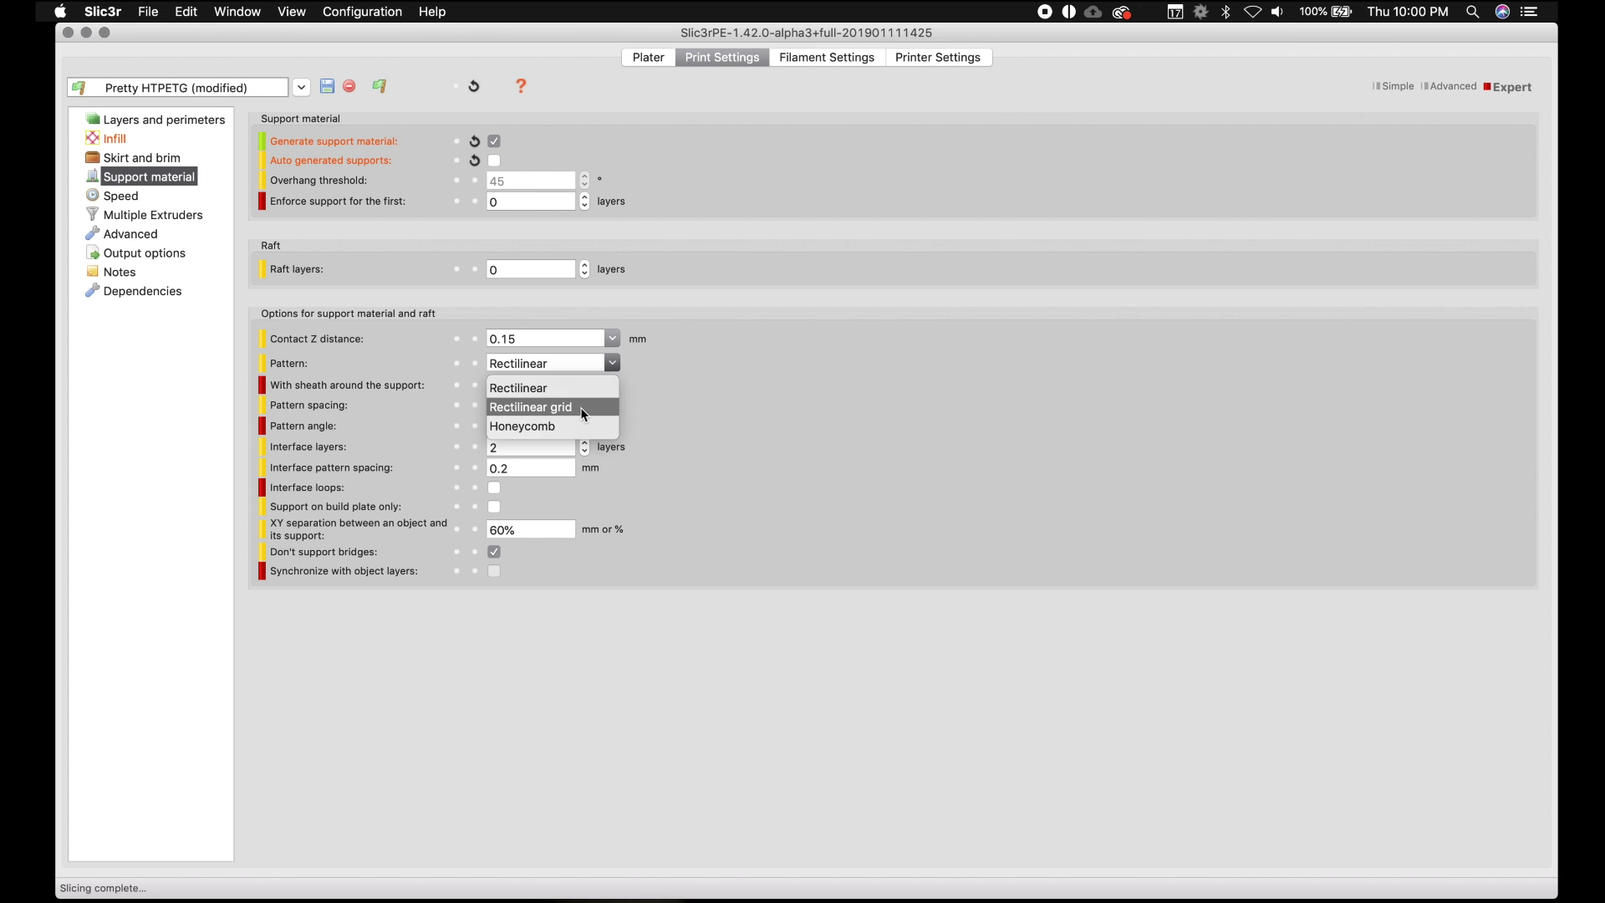
left_click(581, 408)
left_click(611, 337)
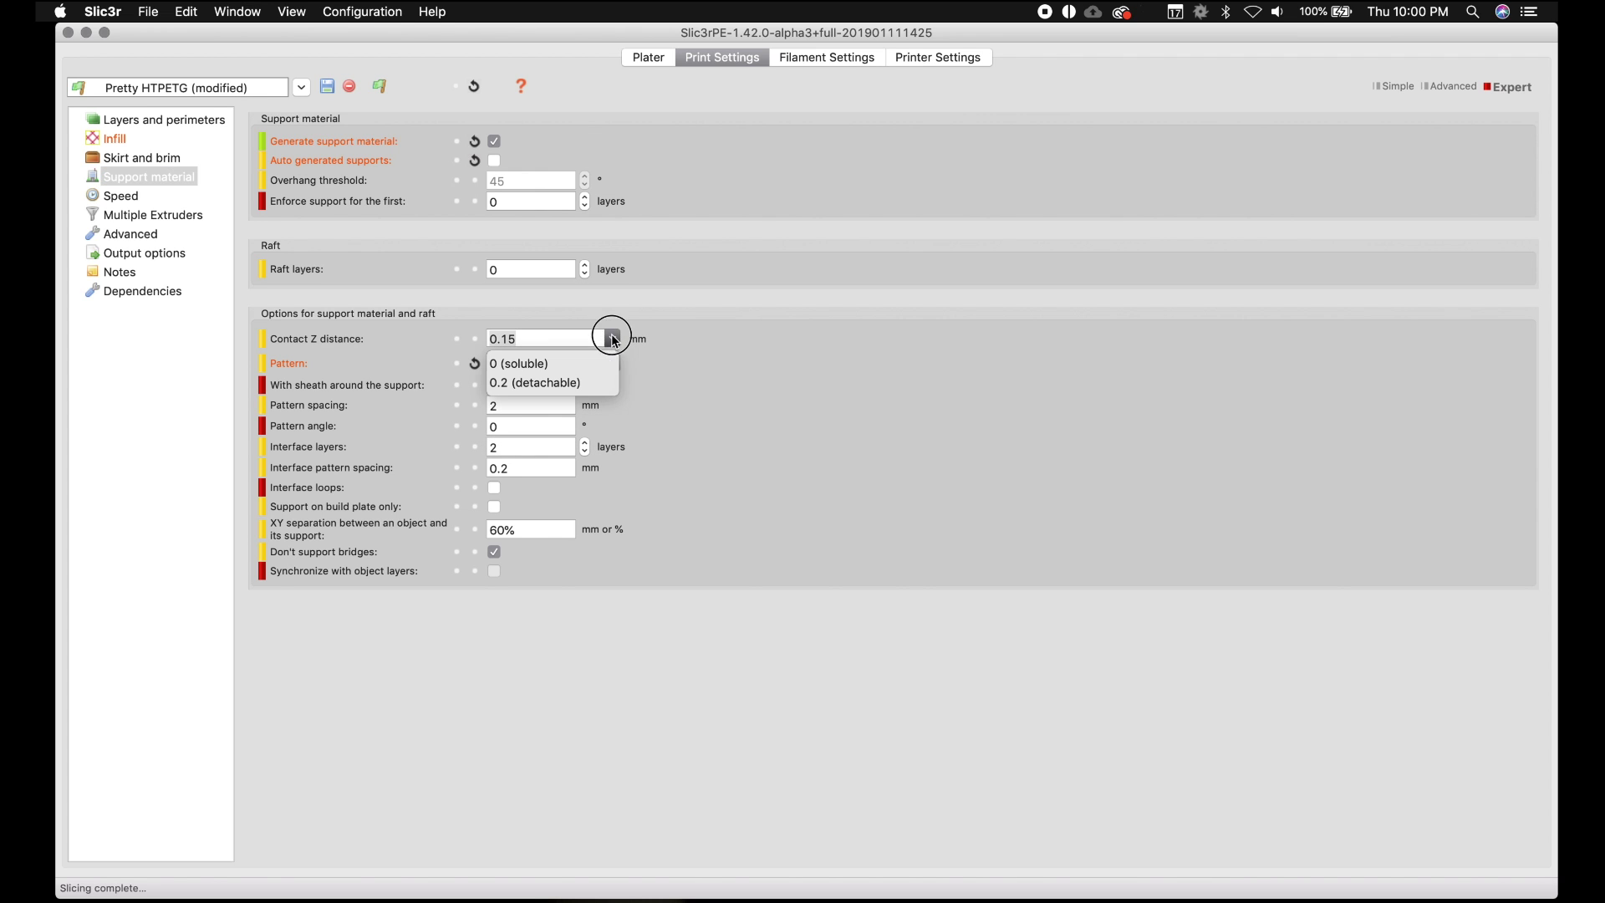
left_click_drag(552, 334, 507, 336)
left_click(815, 335)
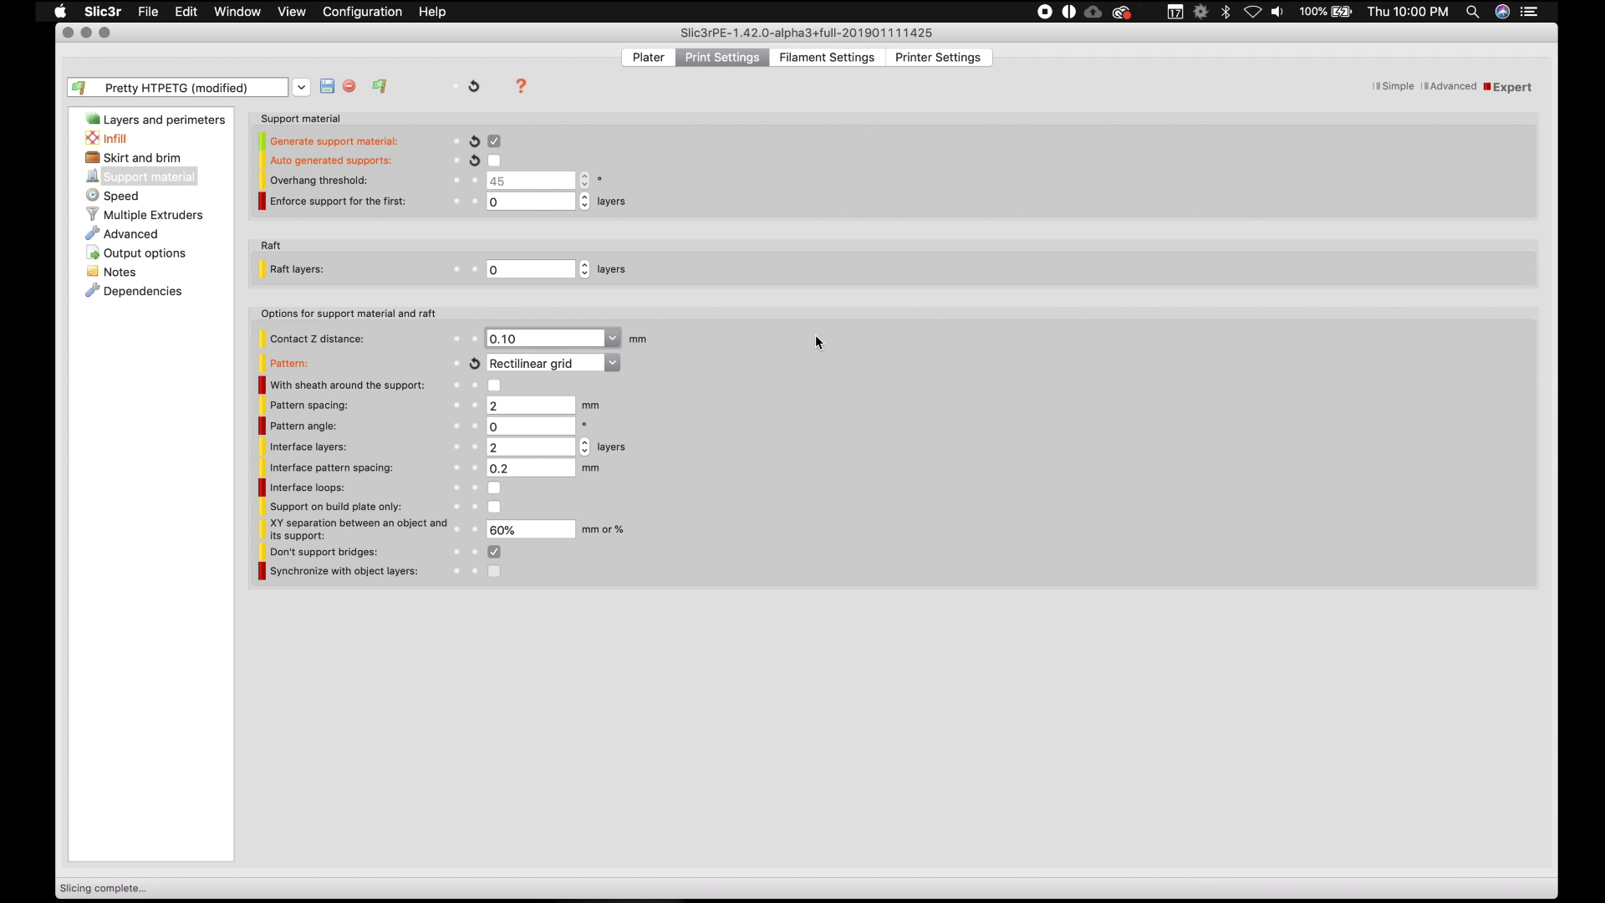
left_click(500, 408)
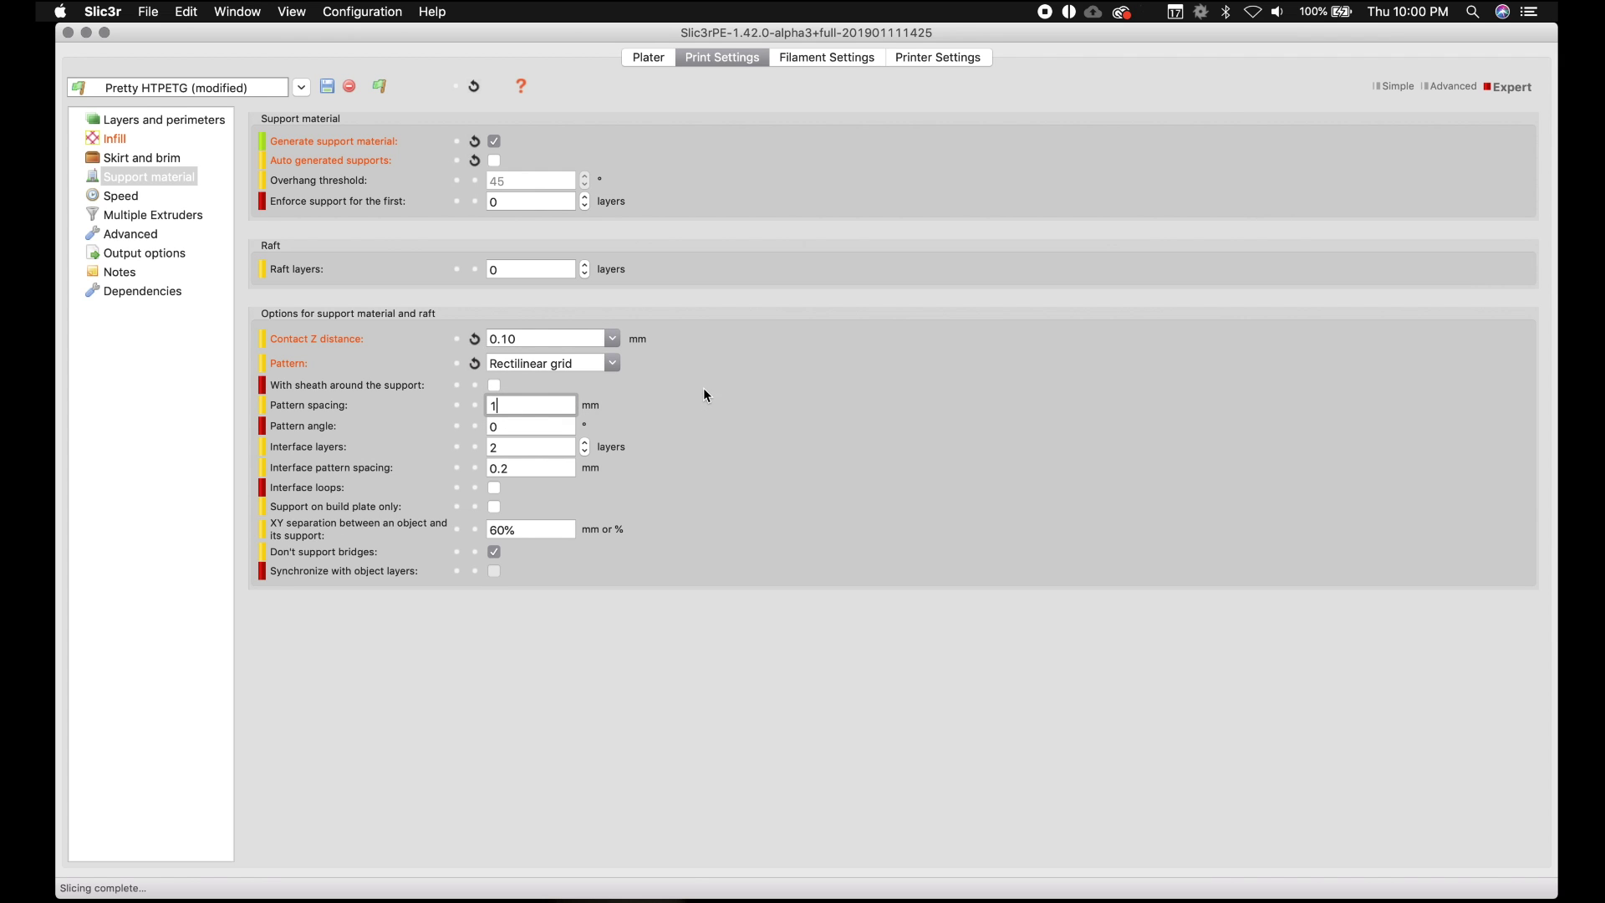
left_click(585, 443)
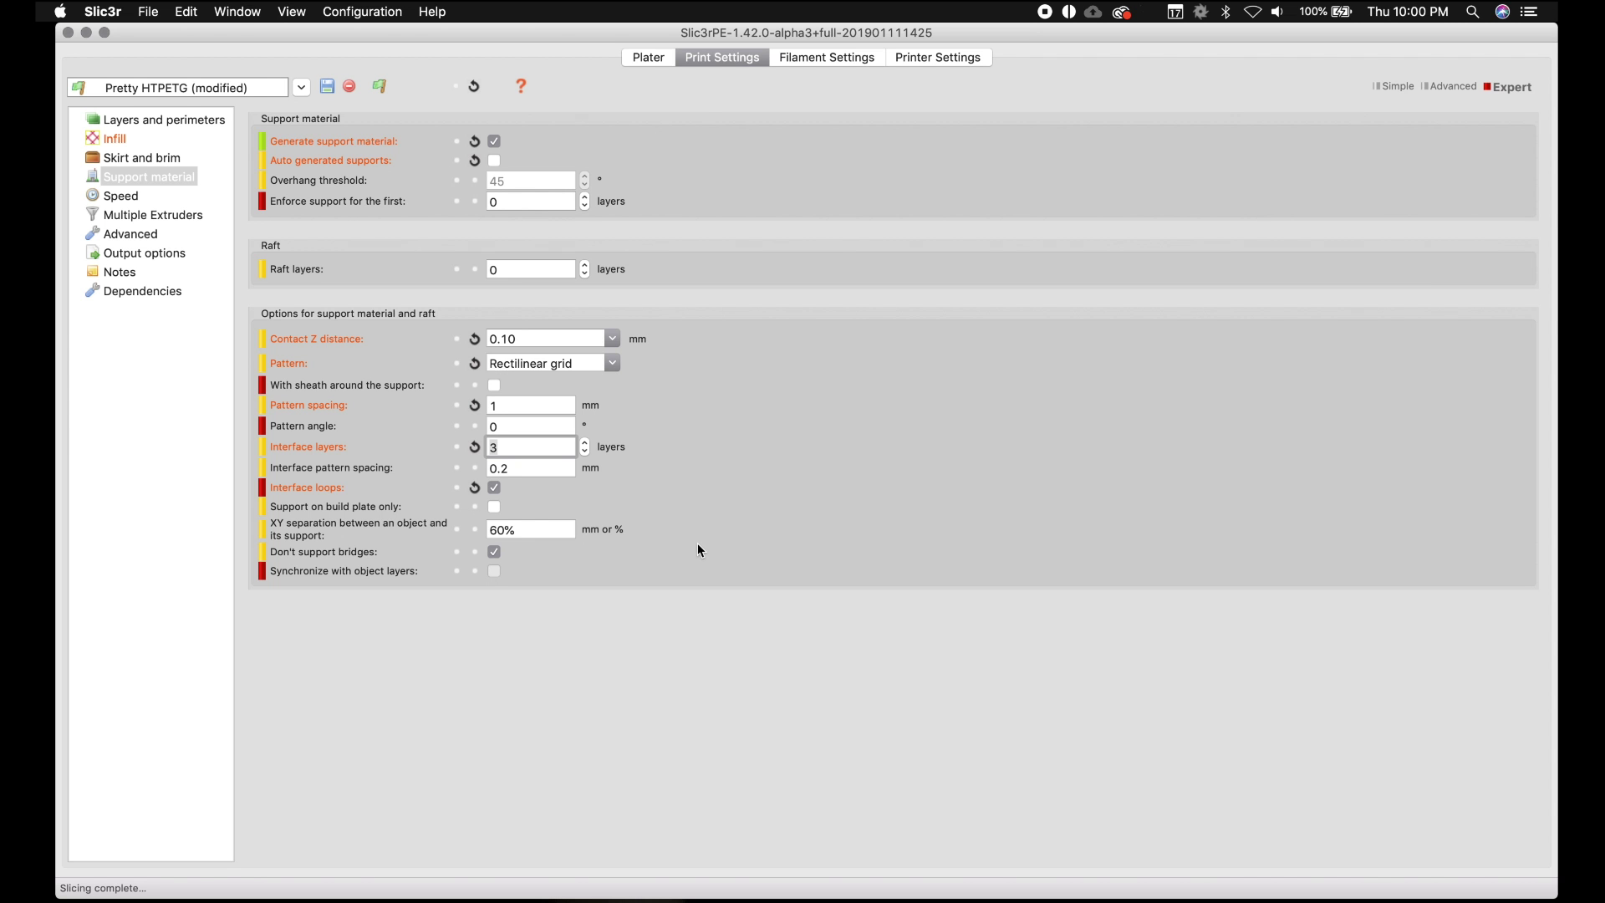
Re-slice the bust with the new support settings (22.08 m filament, 8h 31m 24s).
left_click(656, 59)
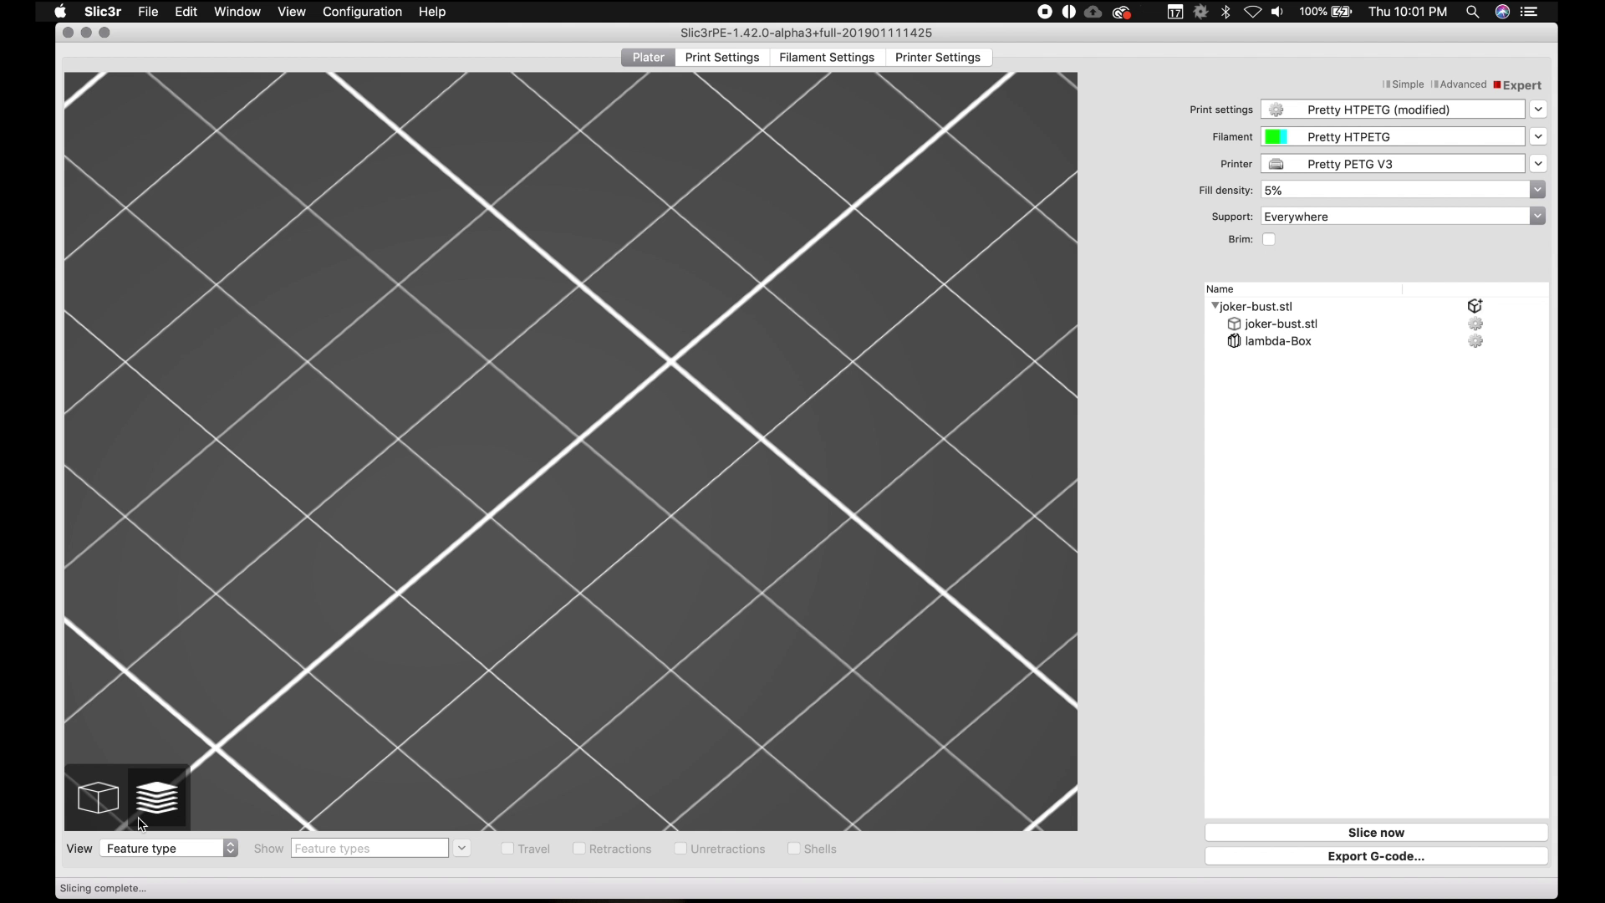
scroll(537, 653, "down", 10)
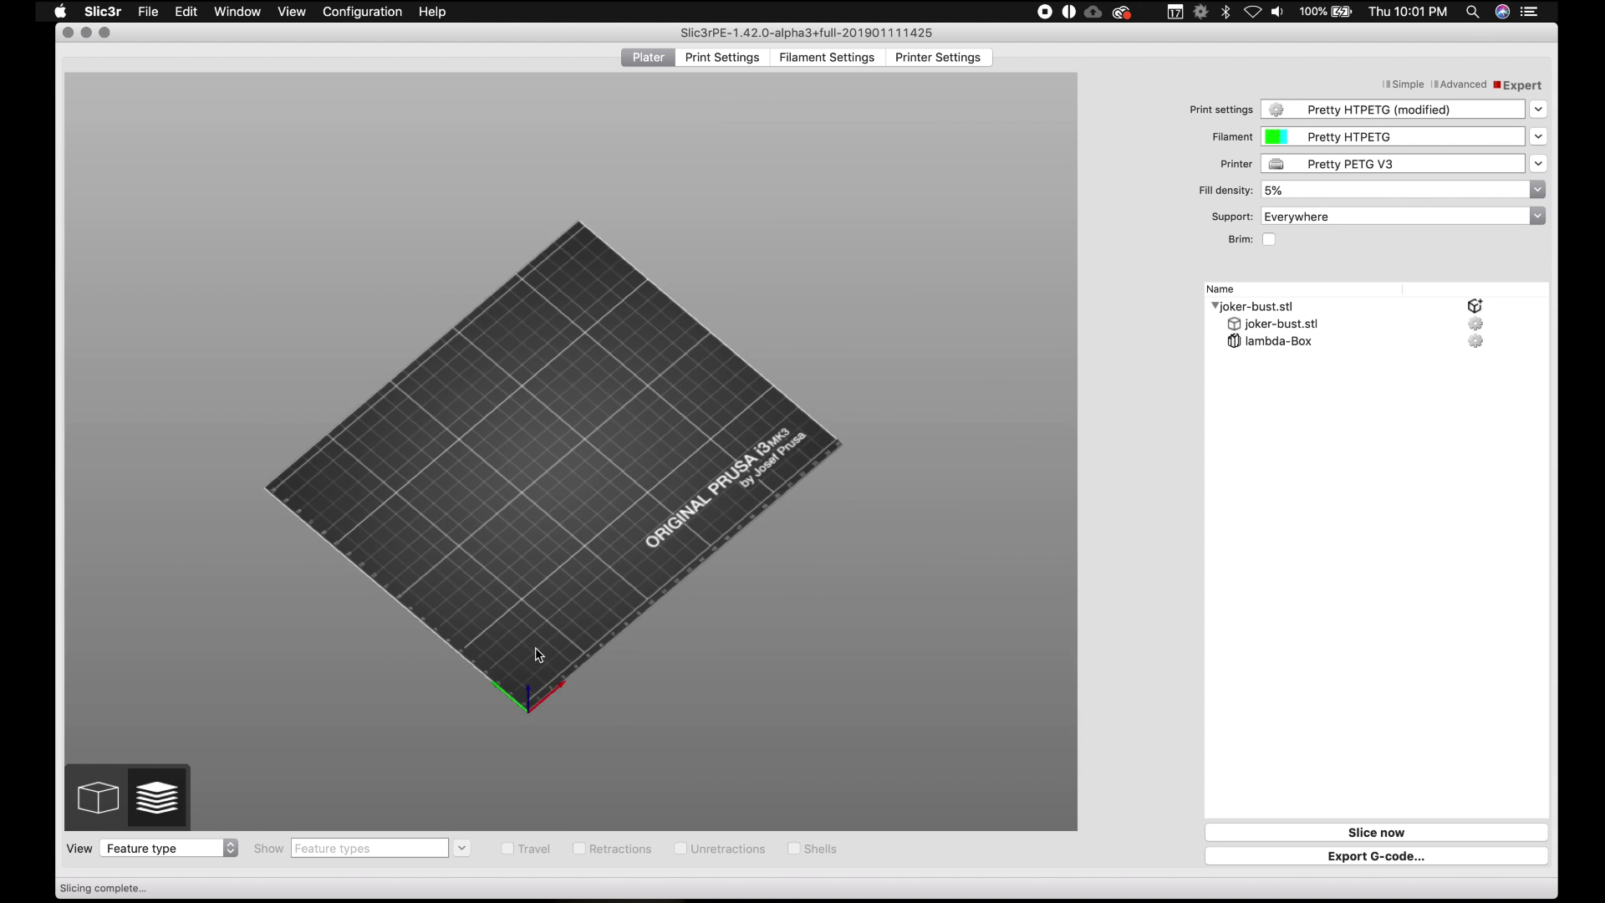
left_click(1415, 834)
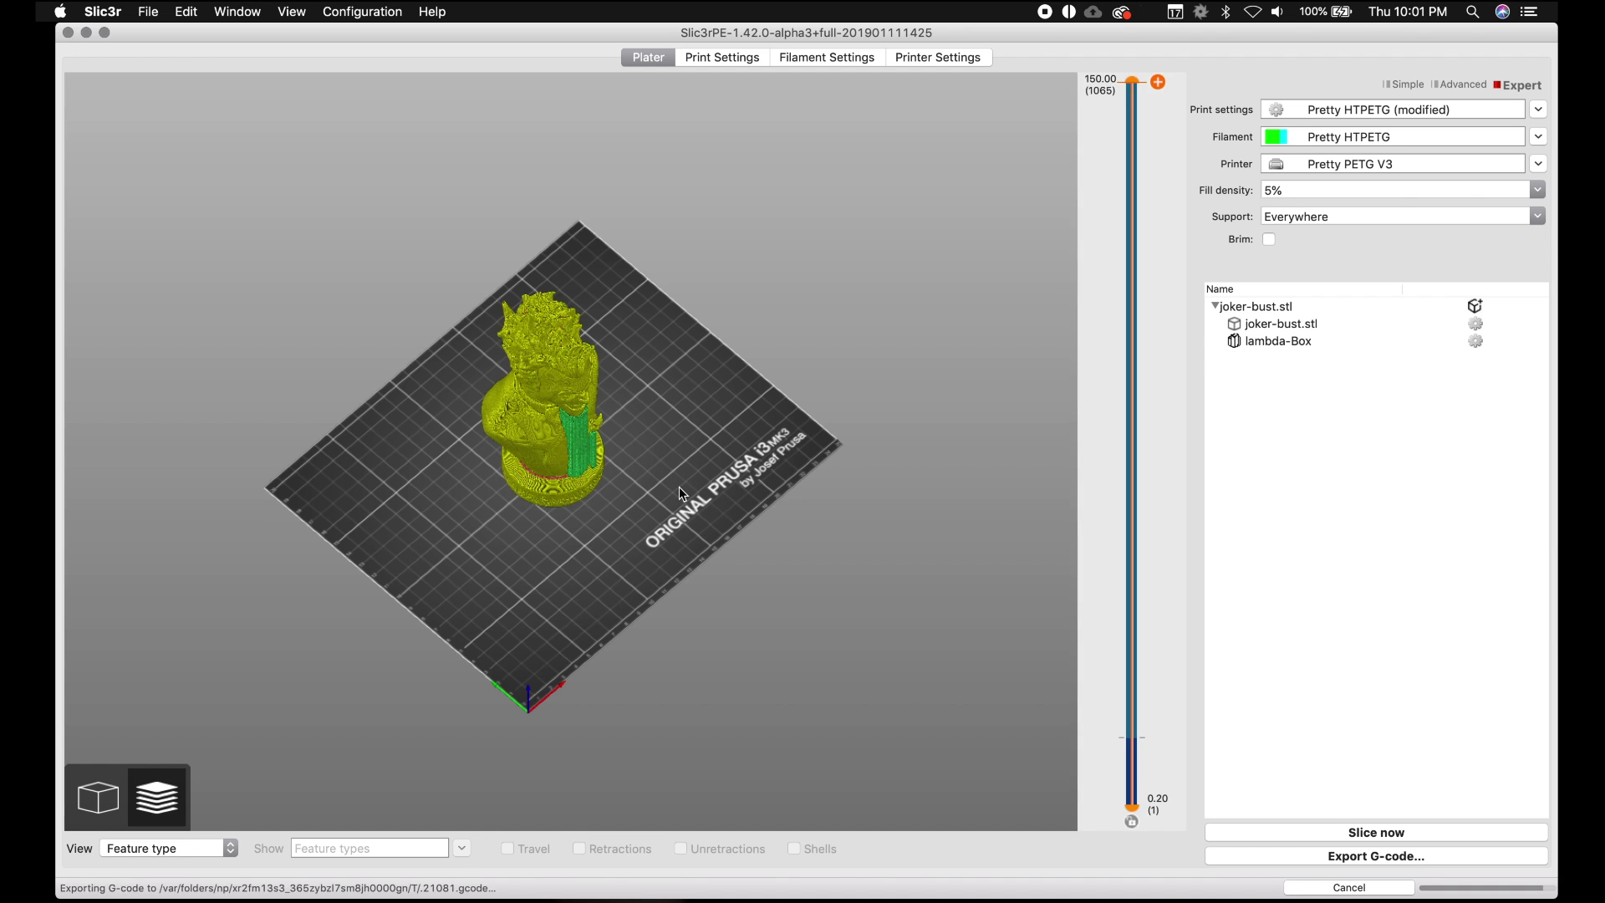
Zoom and orbit, trimming the layer view to 108.80 mm to inspect the support column.
scroll(680, 489, "up", 10)
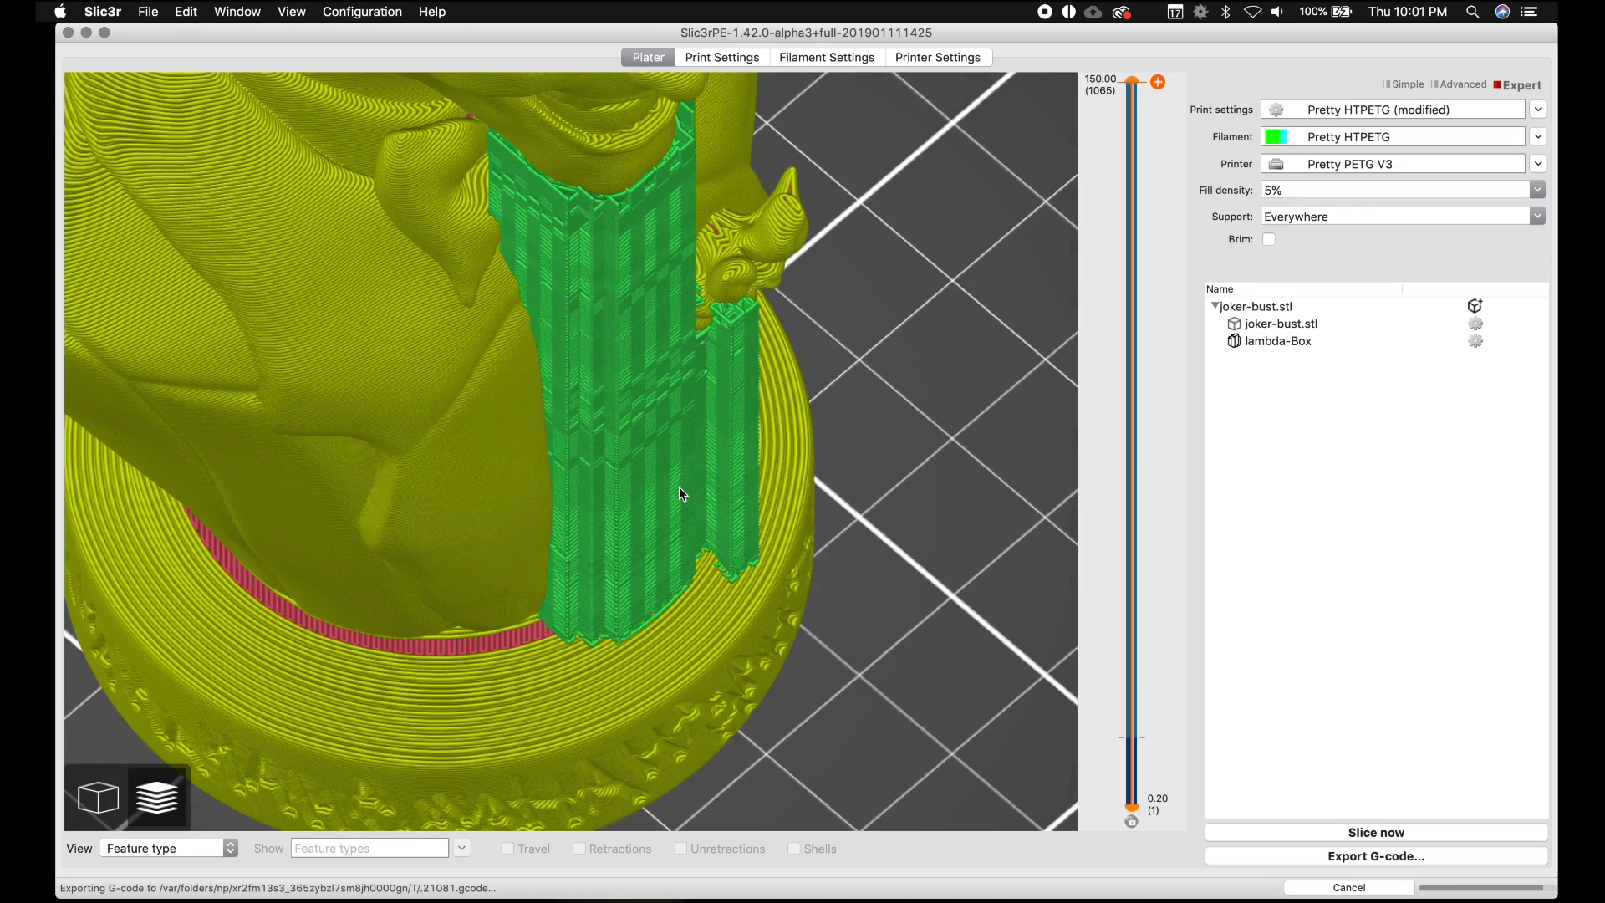
left_click_drag(833, 508, 861, 474)
left_click_drag(416, 544, 474, 567)
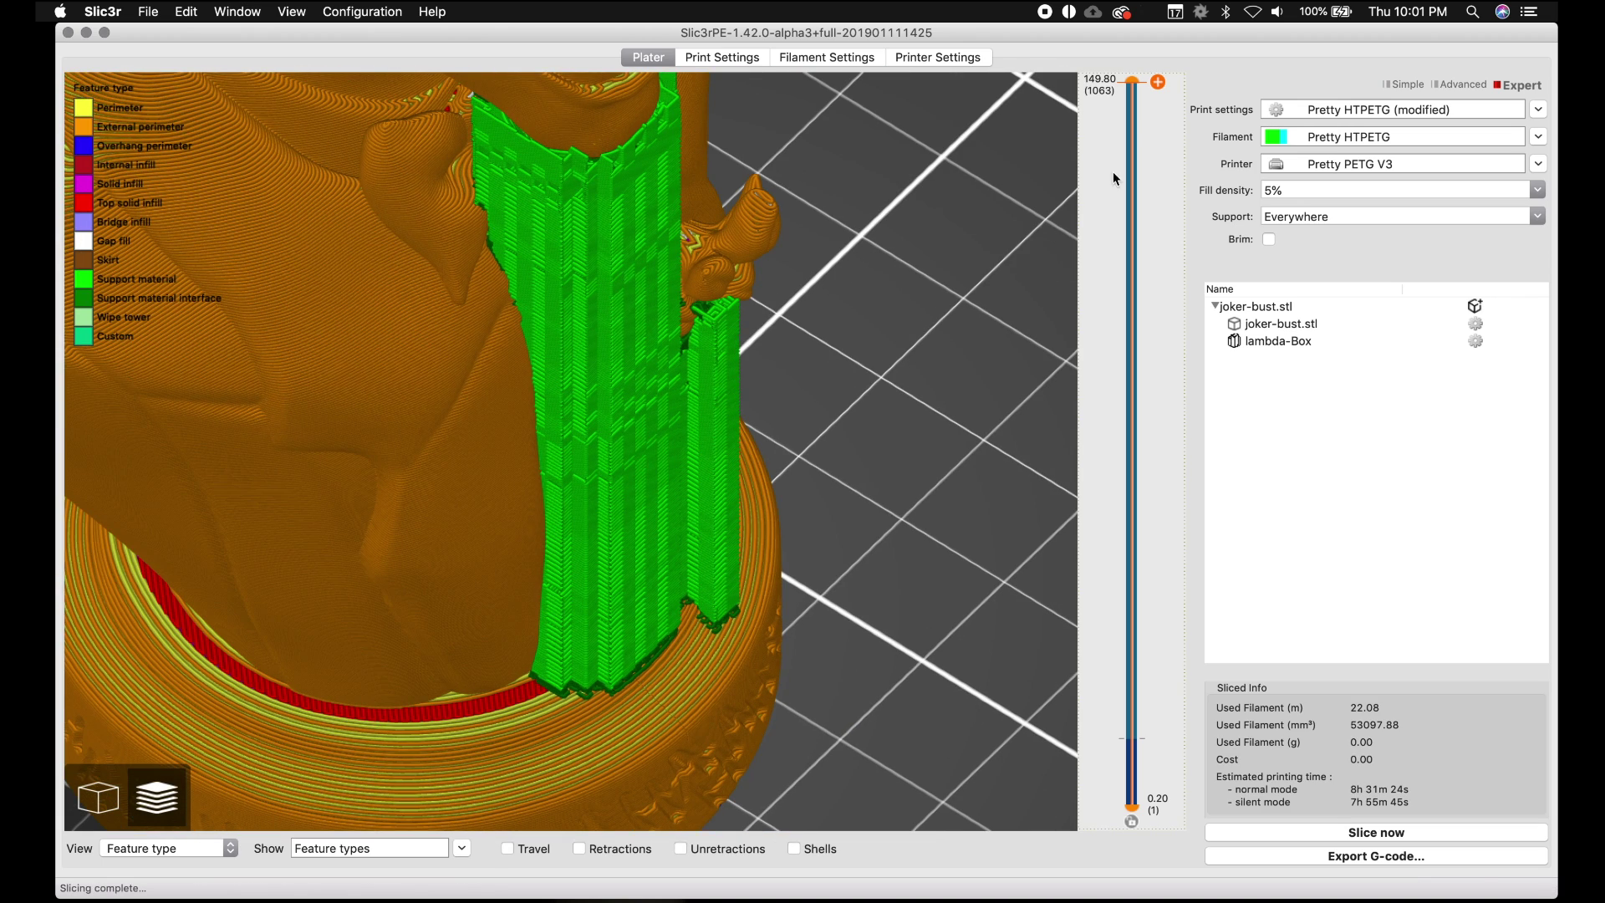
left_click_drag(1133, 81, 1126, 371)
mouse_move(955, 324)
left_mouse_down()
mouse_move(952, 373)
mouse_move(947, 341)
left_mouse_up()
left_click_drag(1134, 376, 1134, 237)
left_click_drag(1136, 176, 1130, 42)
Orbit to front and side views of the bust and its green chin support column.
scroll(986, 232, "up", 3)
scroll(986, 232, "down", 5)
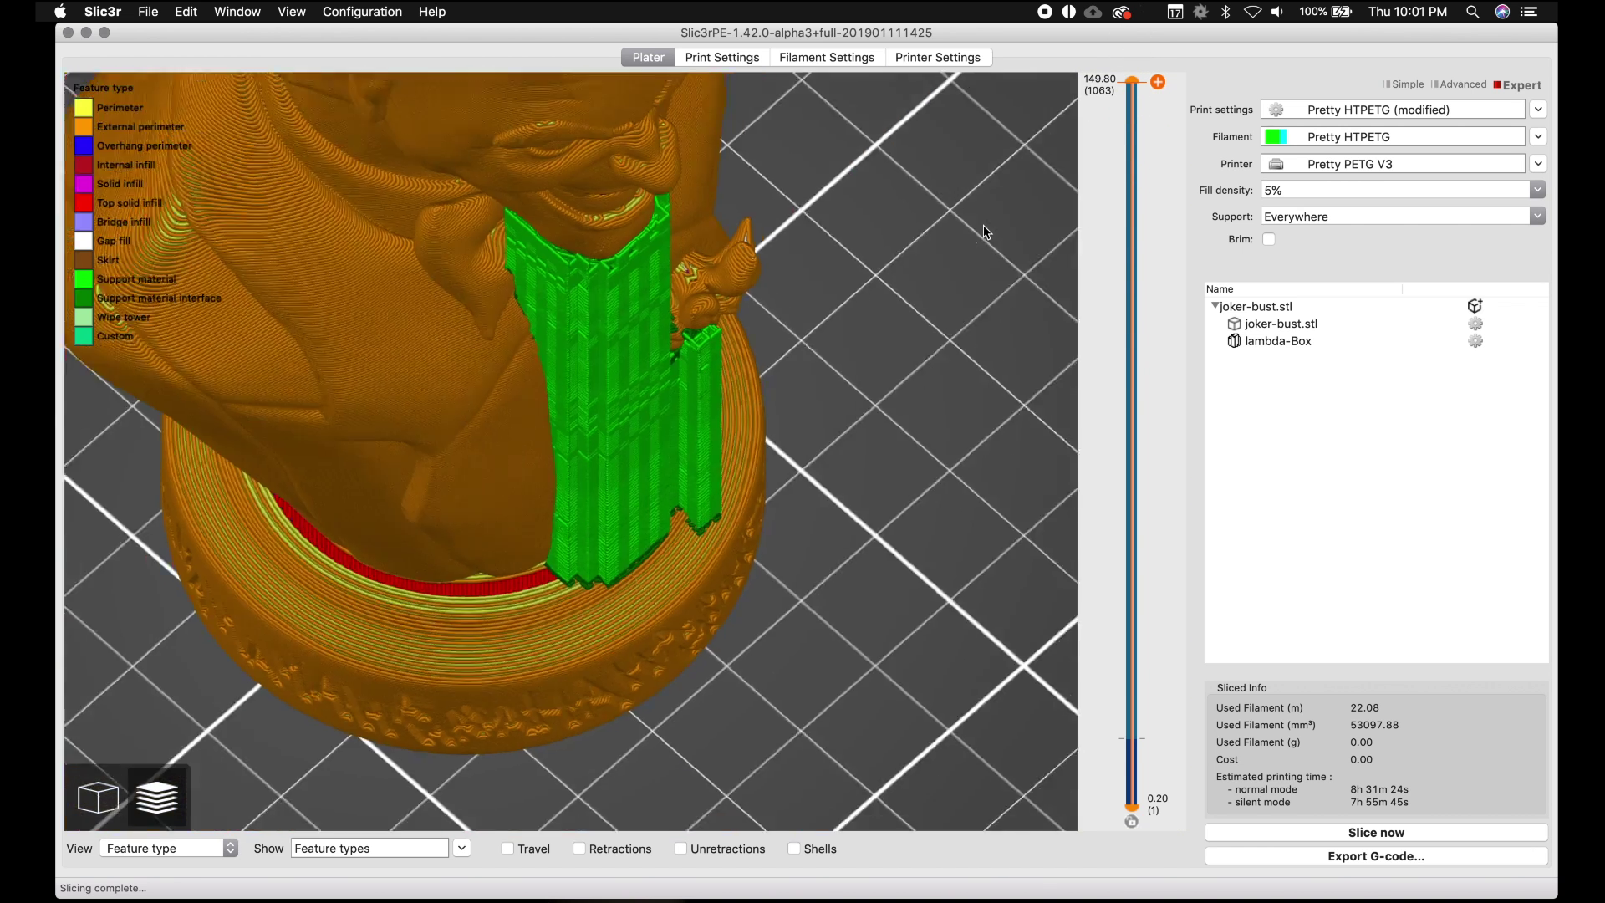
left_click_drag(896, 340, 640, 255)
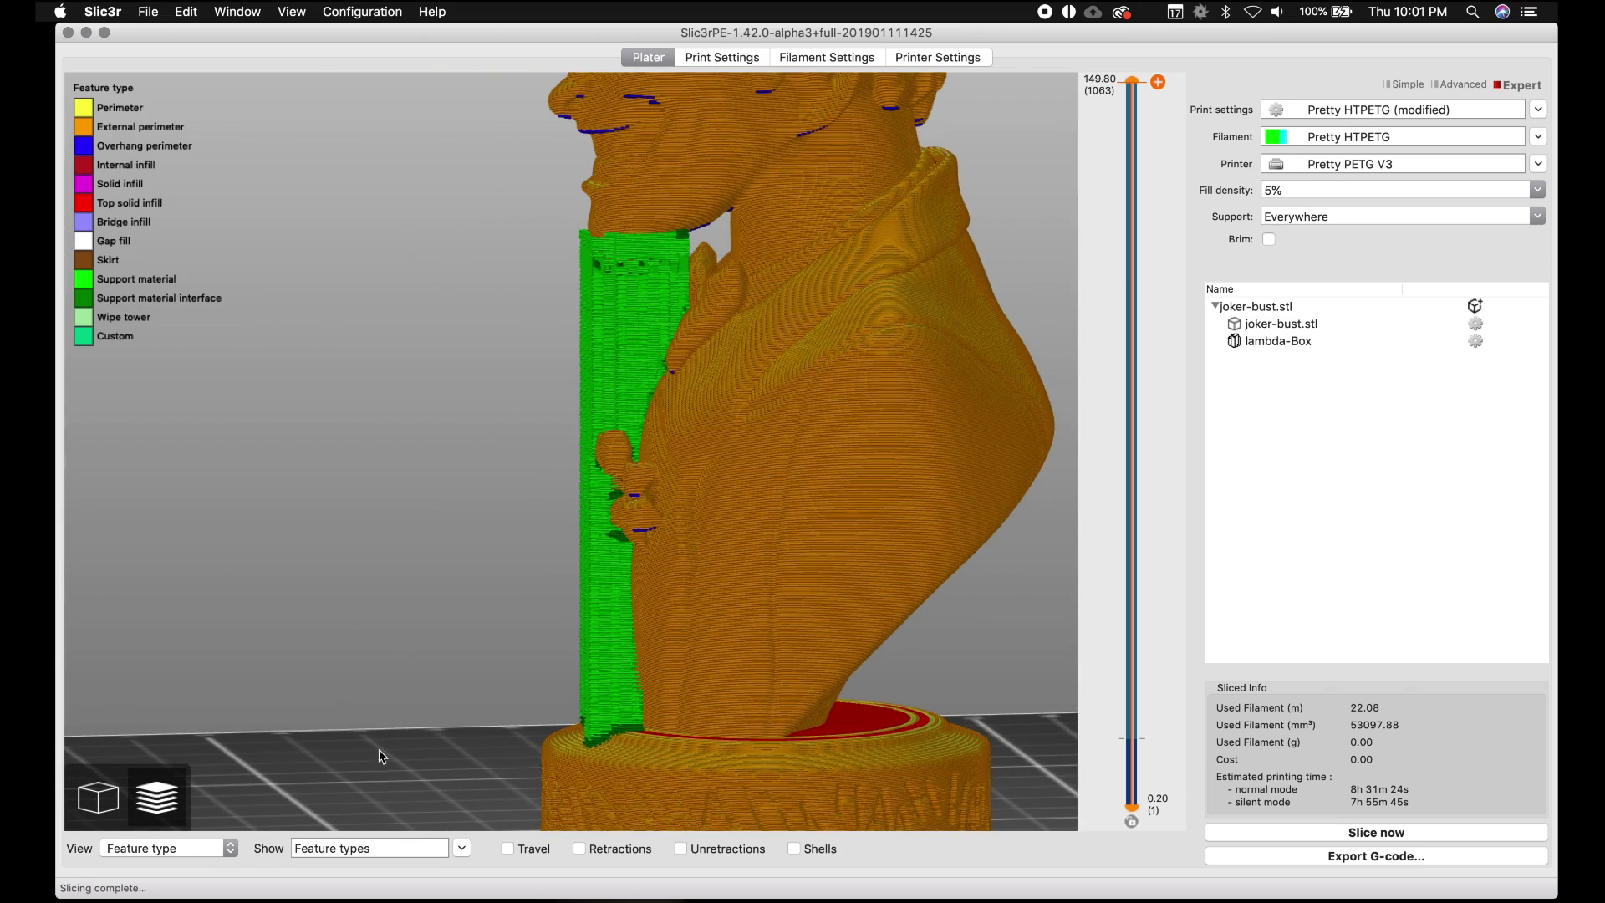
left_click_drag(382, 756, 473, 767)
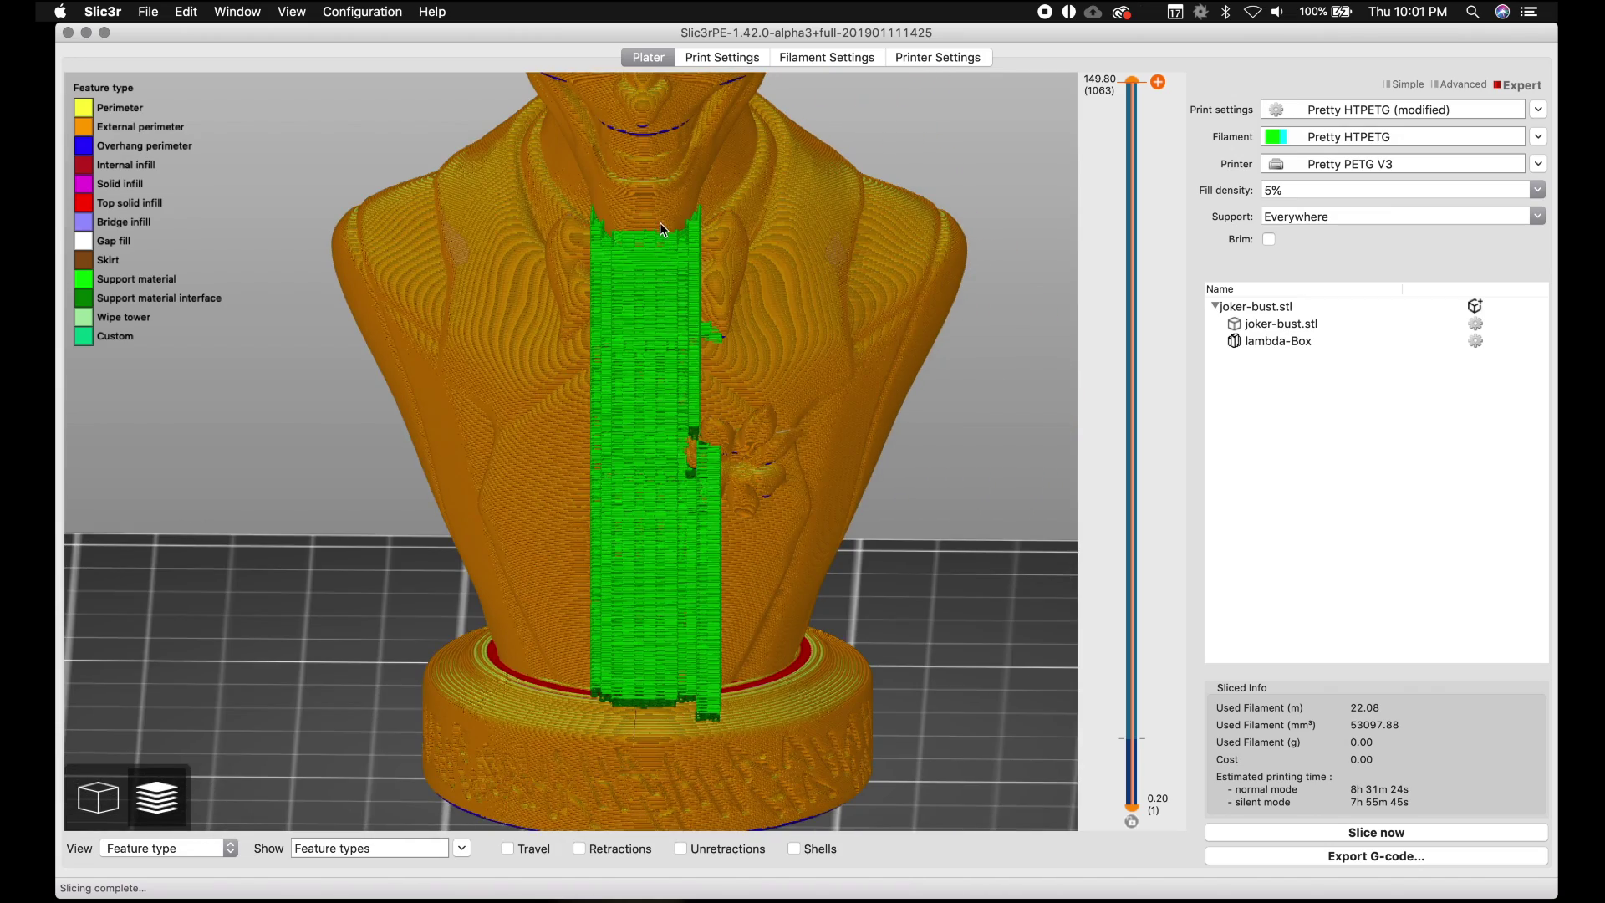
scroll(456, 408, "up", 5)
scroll(619, 234, "down", 6)
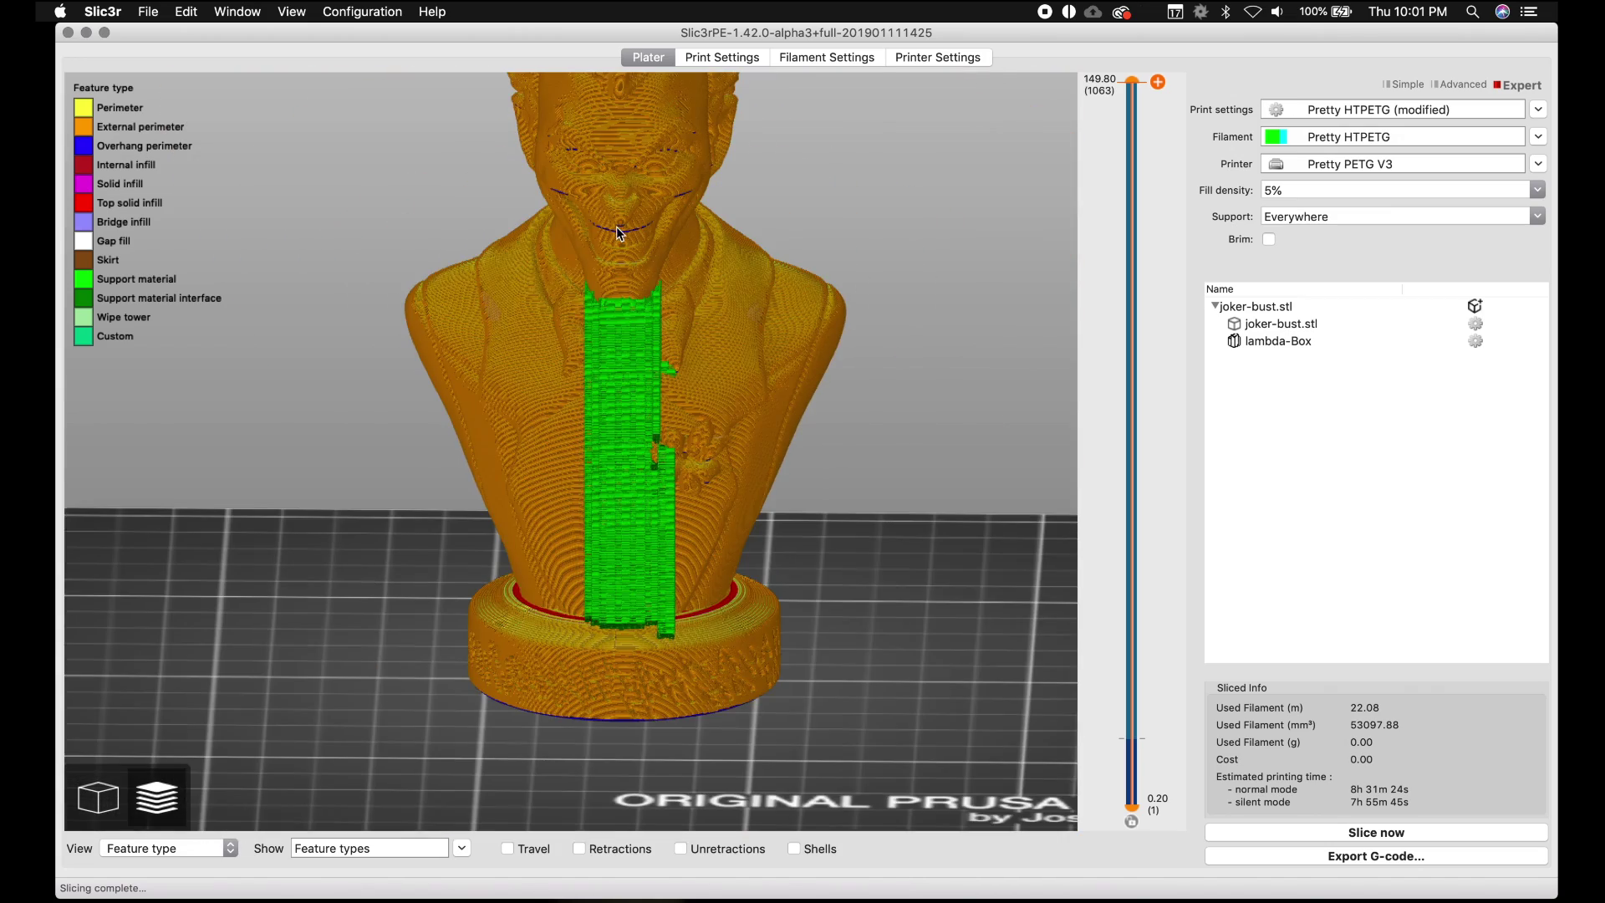
left_click_drag(962, 641, 739, 544)
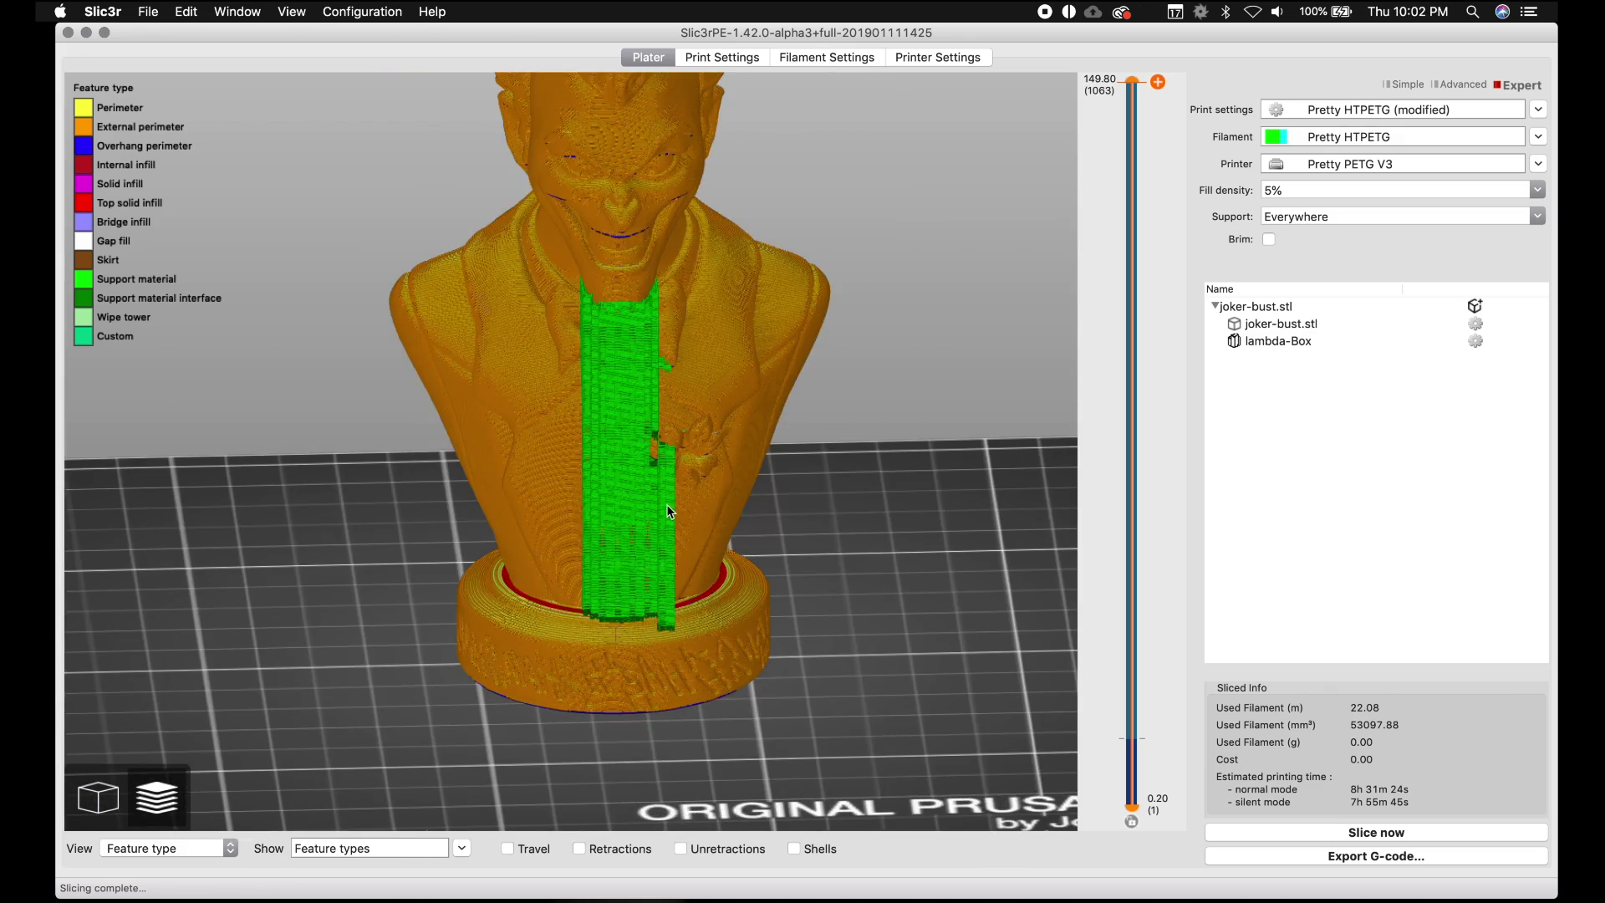
Narrow the lambda-Box to 10.78 mm along X and check the preview (21.93 m, 8h 24m 42s).
left_click(86, 804)
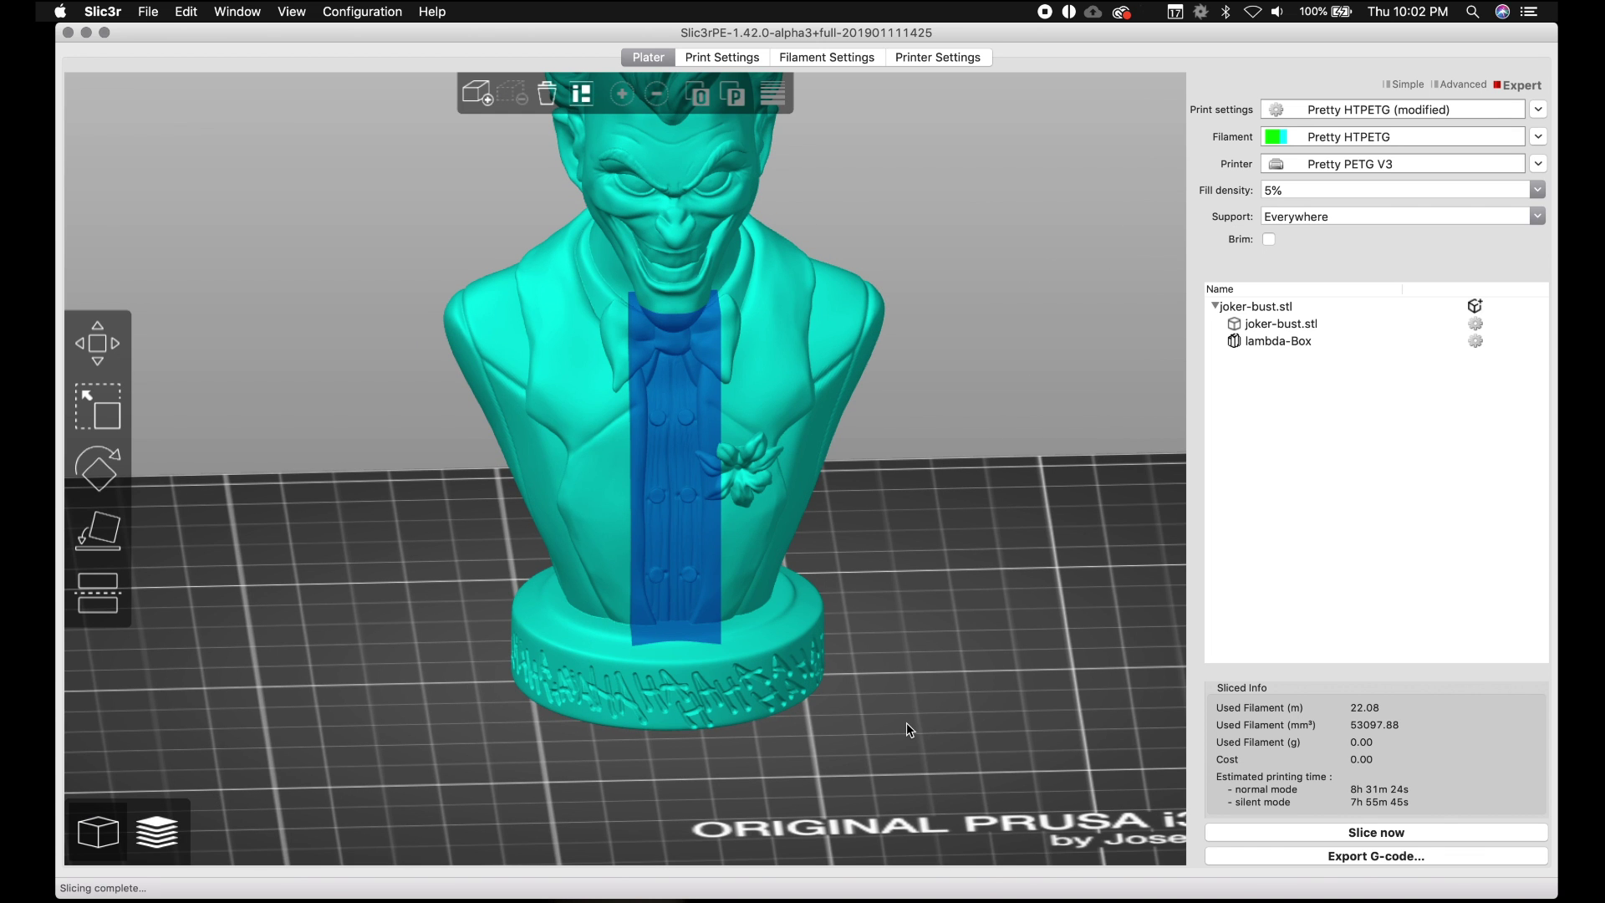
left_click_drag(907, 722, 699, 498)
left_click(699, 498)
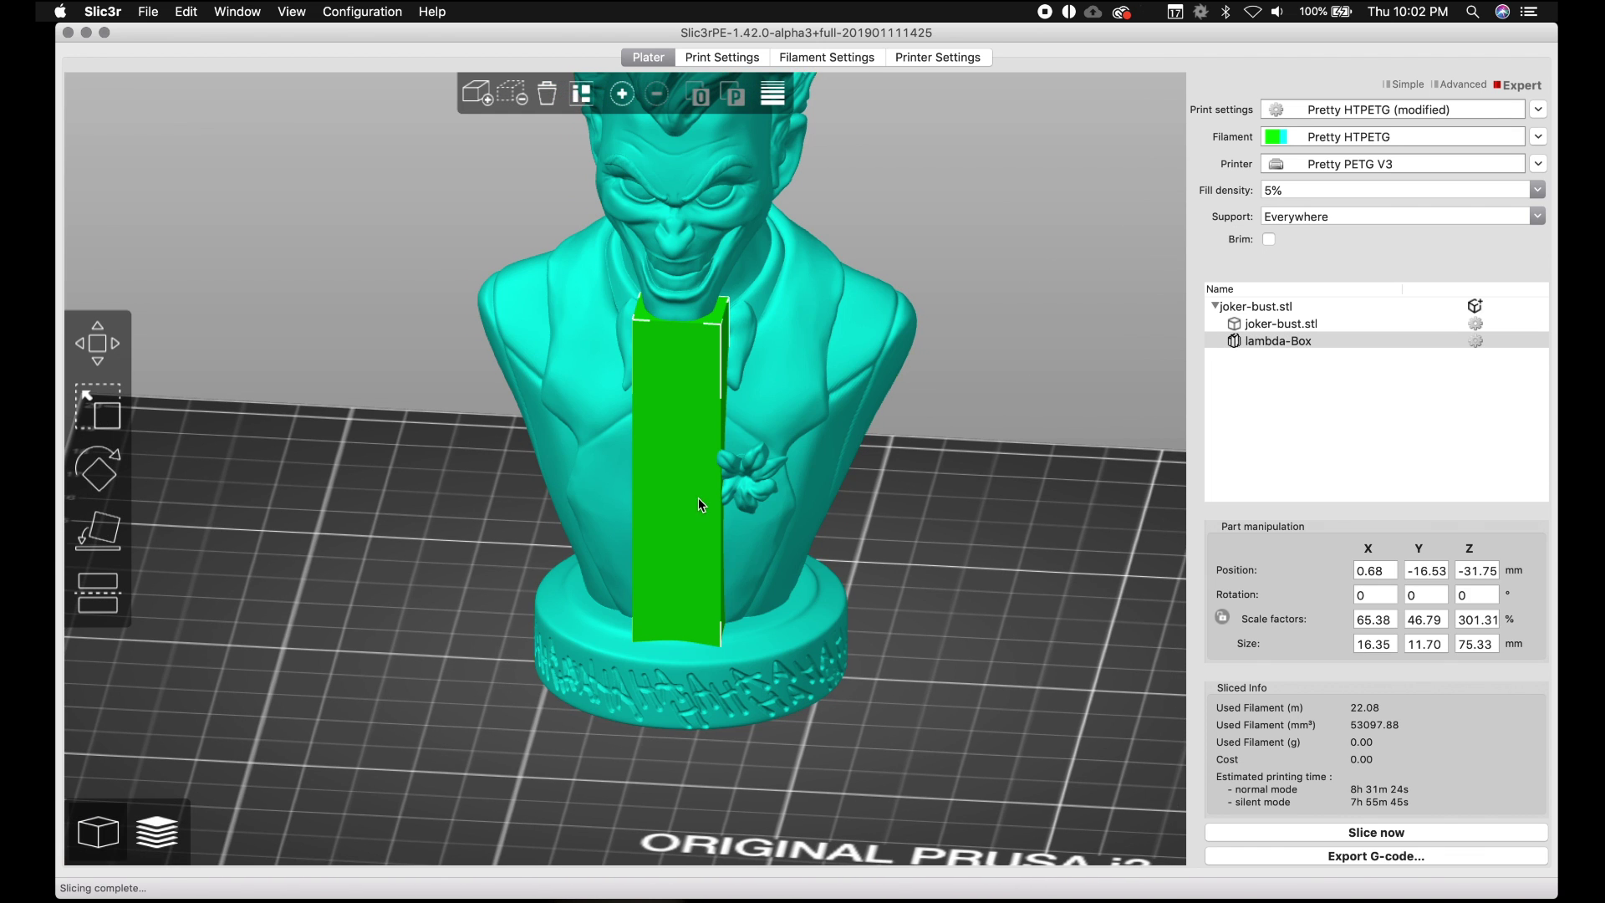
left_click(98, 407)
left_click_drag(753, 504, 728, 506)
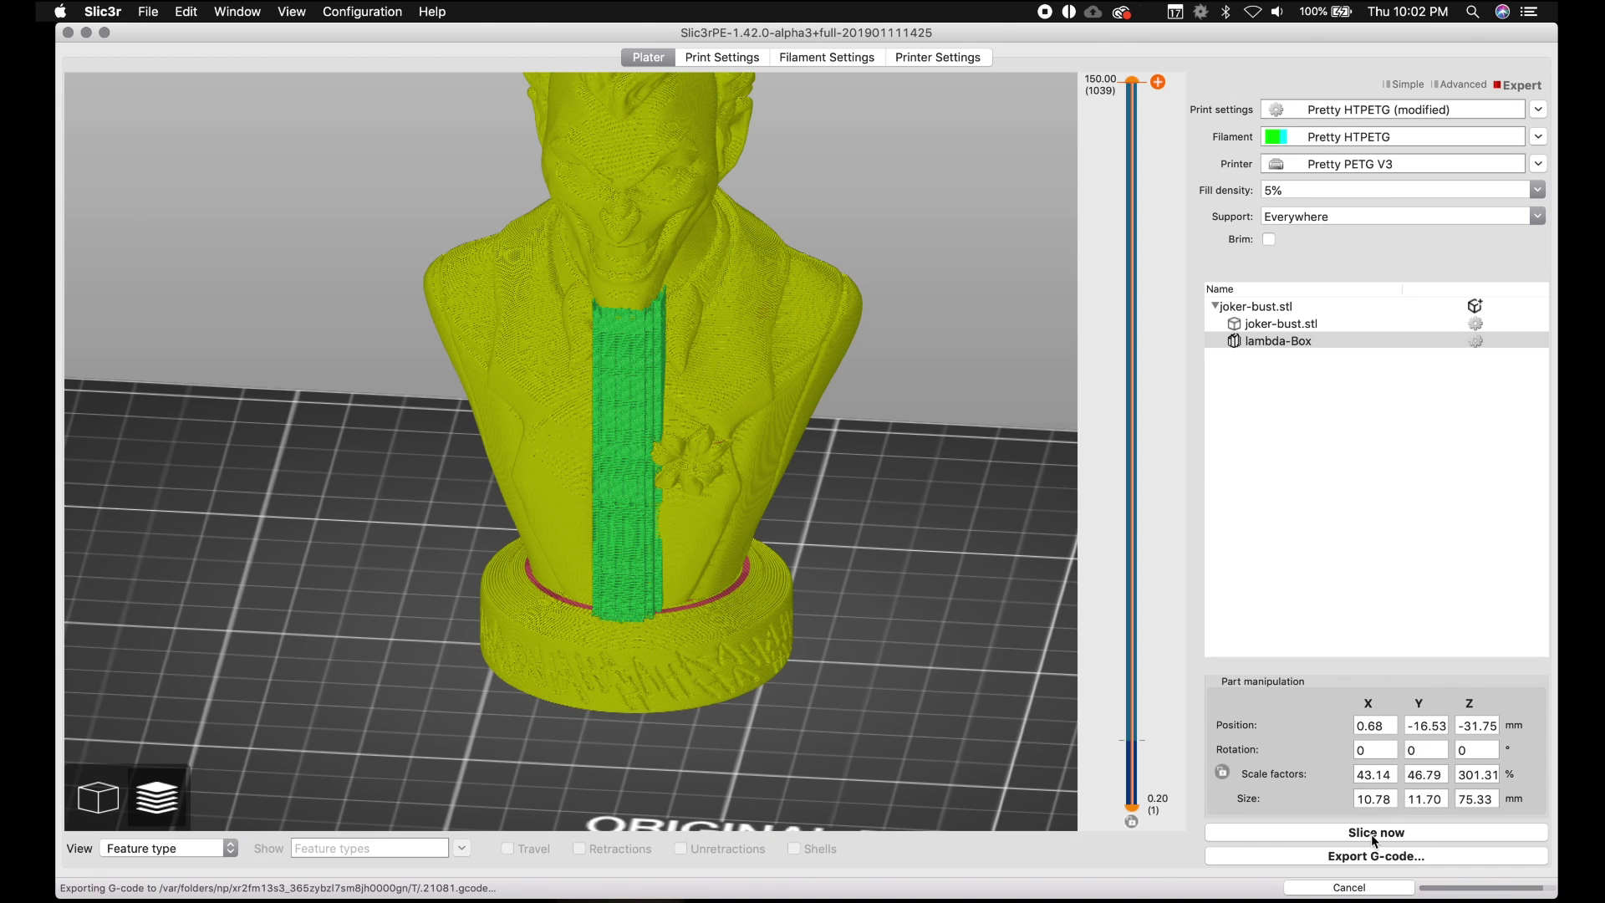
left_click_drag(927, 689, 802, 684)
Colour the bust preview by Color Print (bands up to 17.30 mm and above 17.40 mm) and orbit it.
left_click(214, 858)
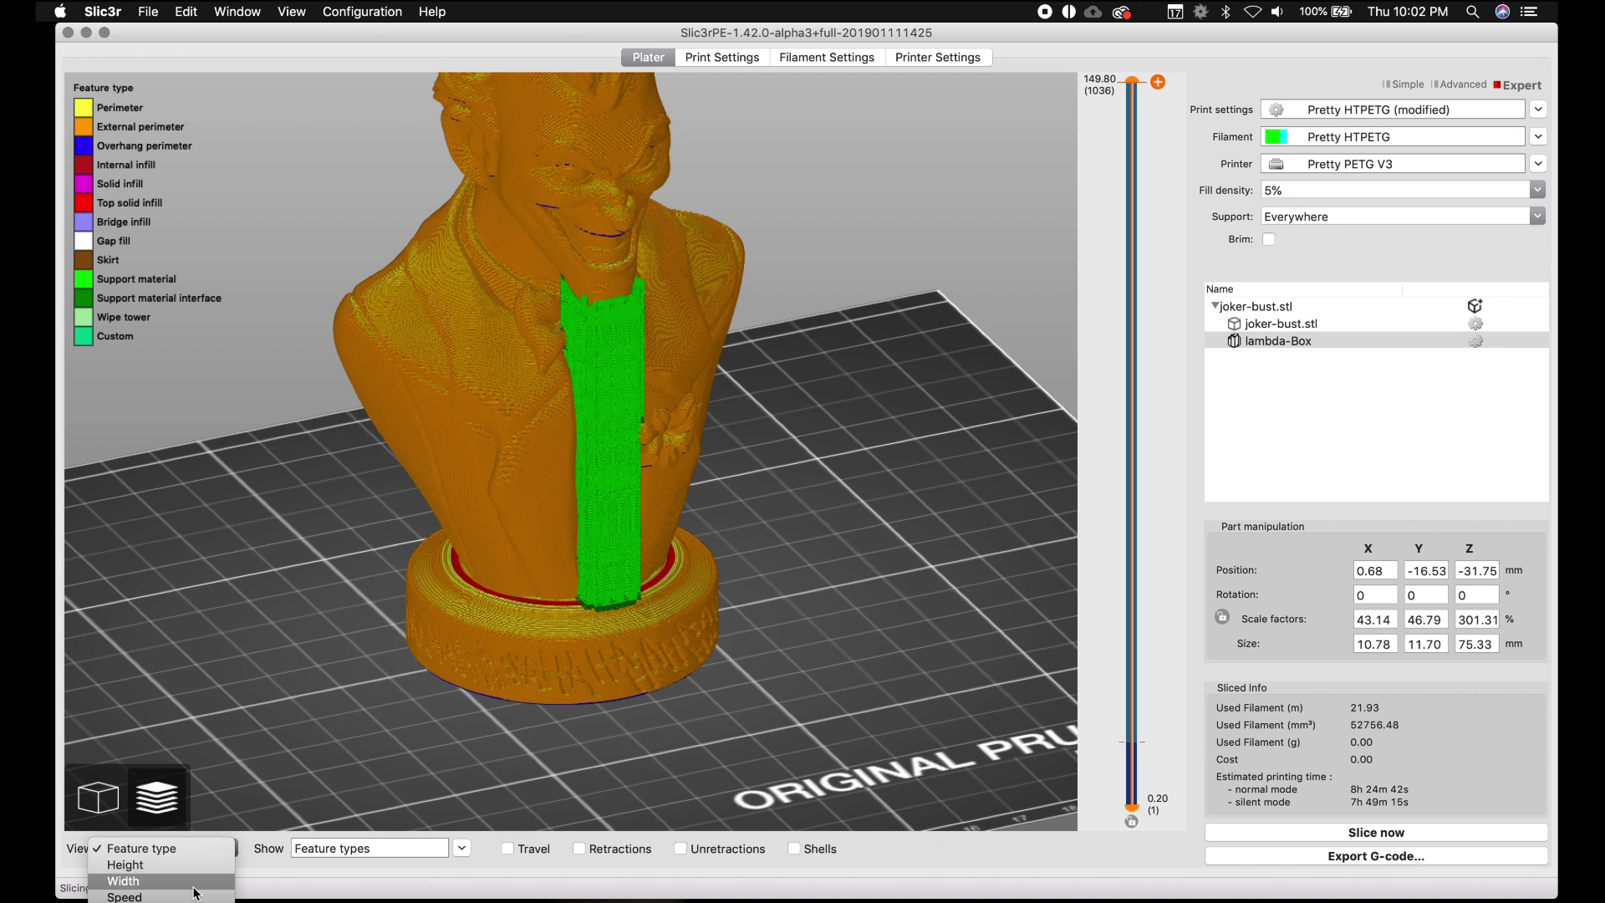
left_click(138, 894)
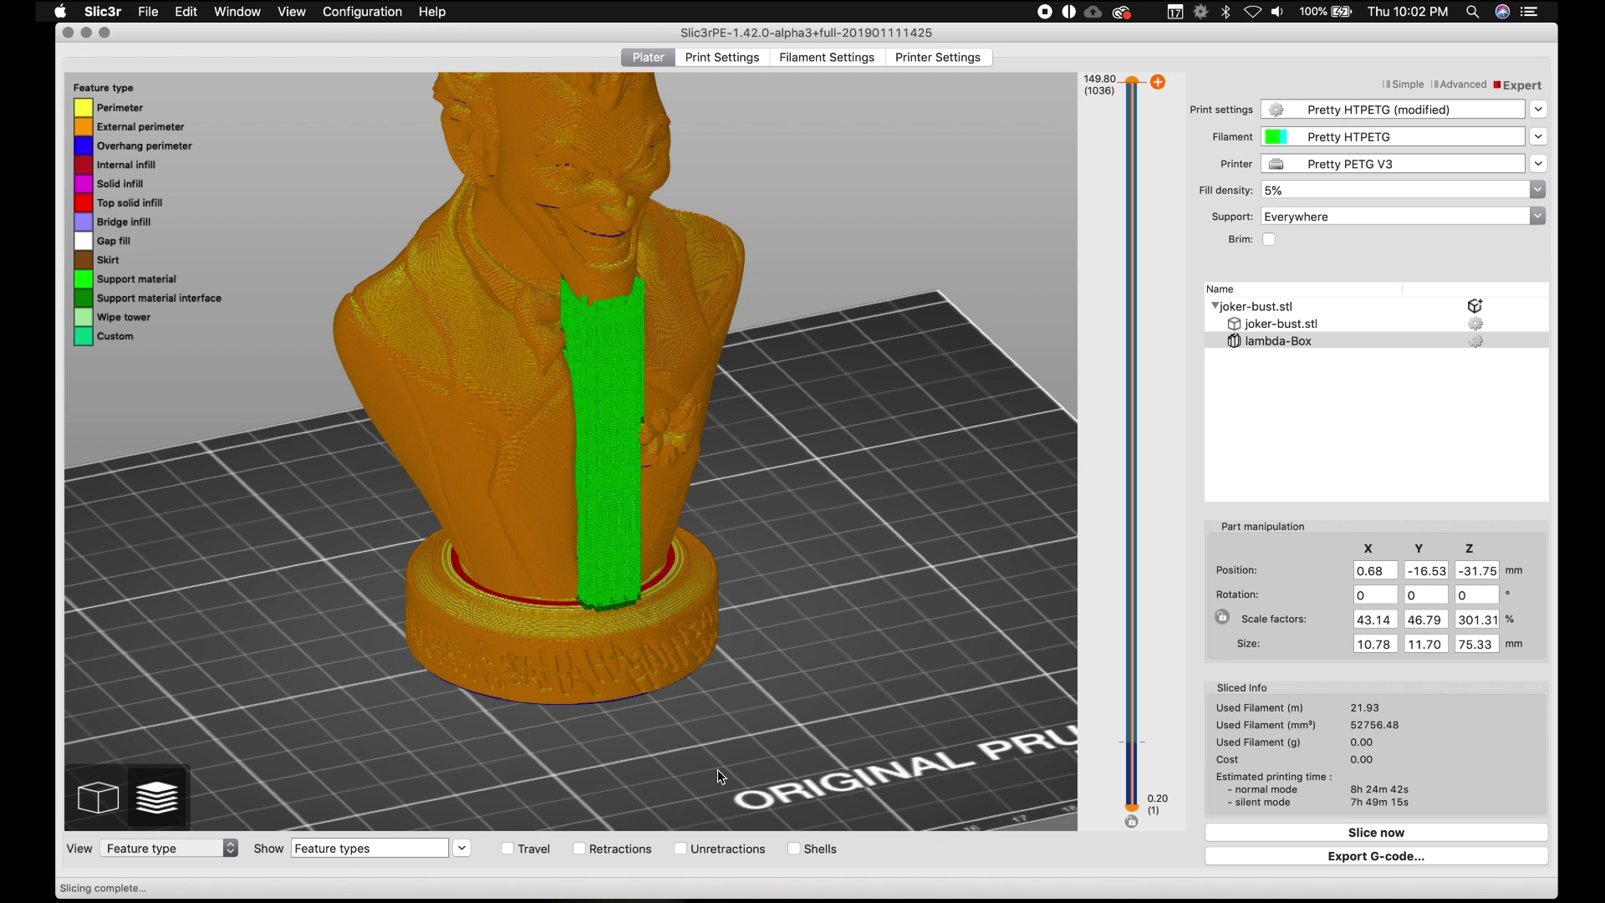
left_click_drag(862, 648, 908, 632)
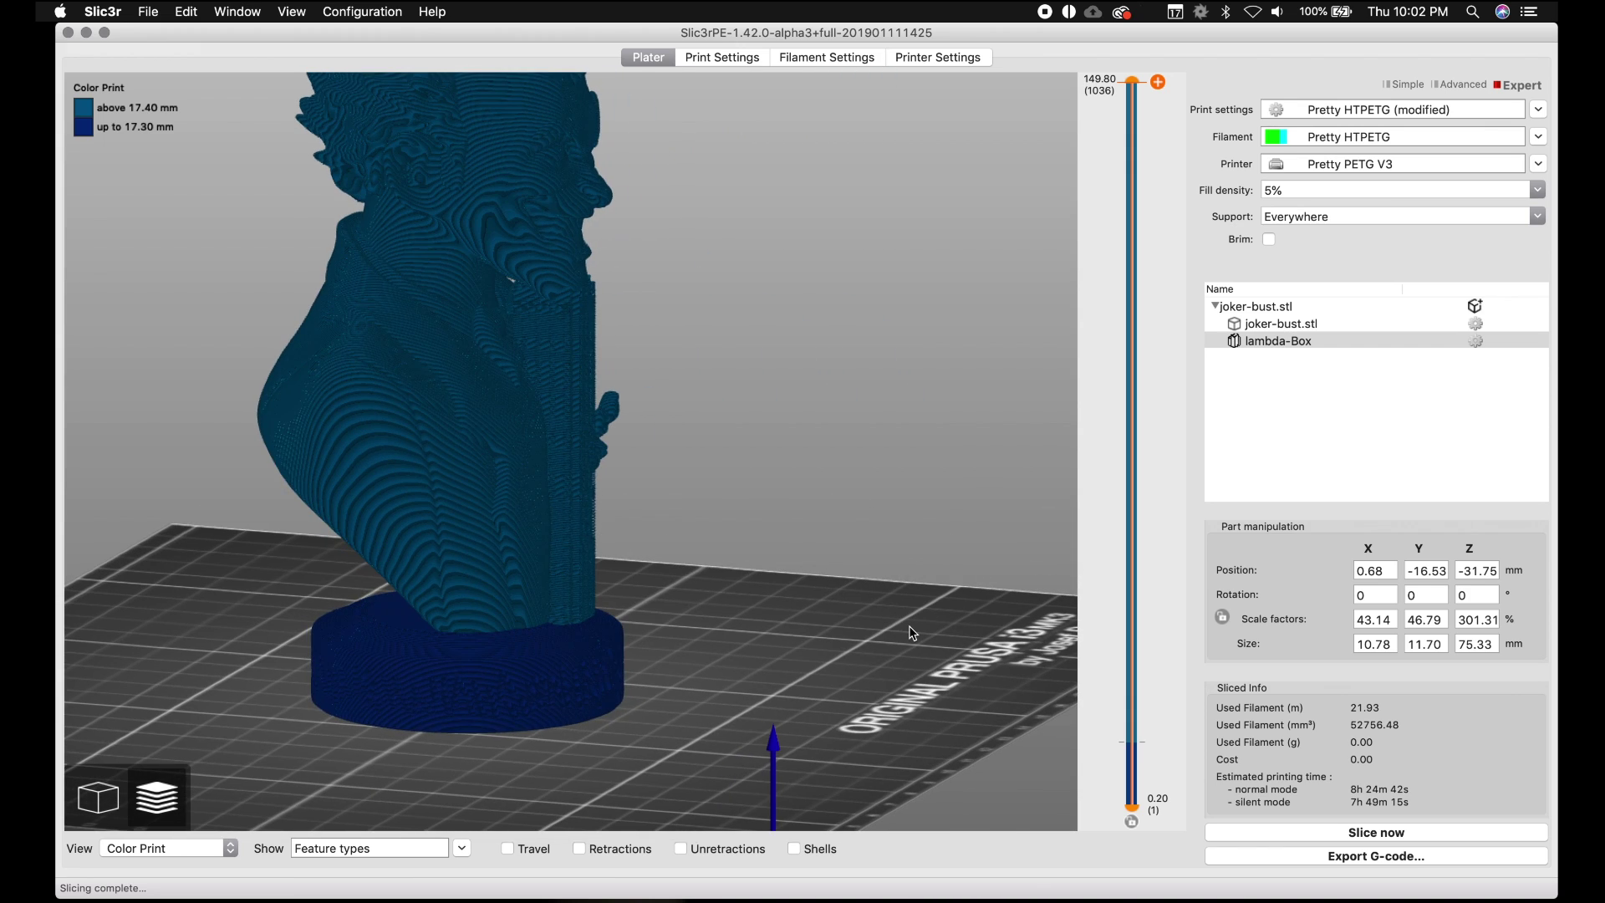
left_click_drag(769, 669, 709, 673)
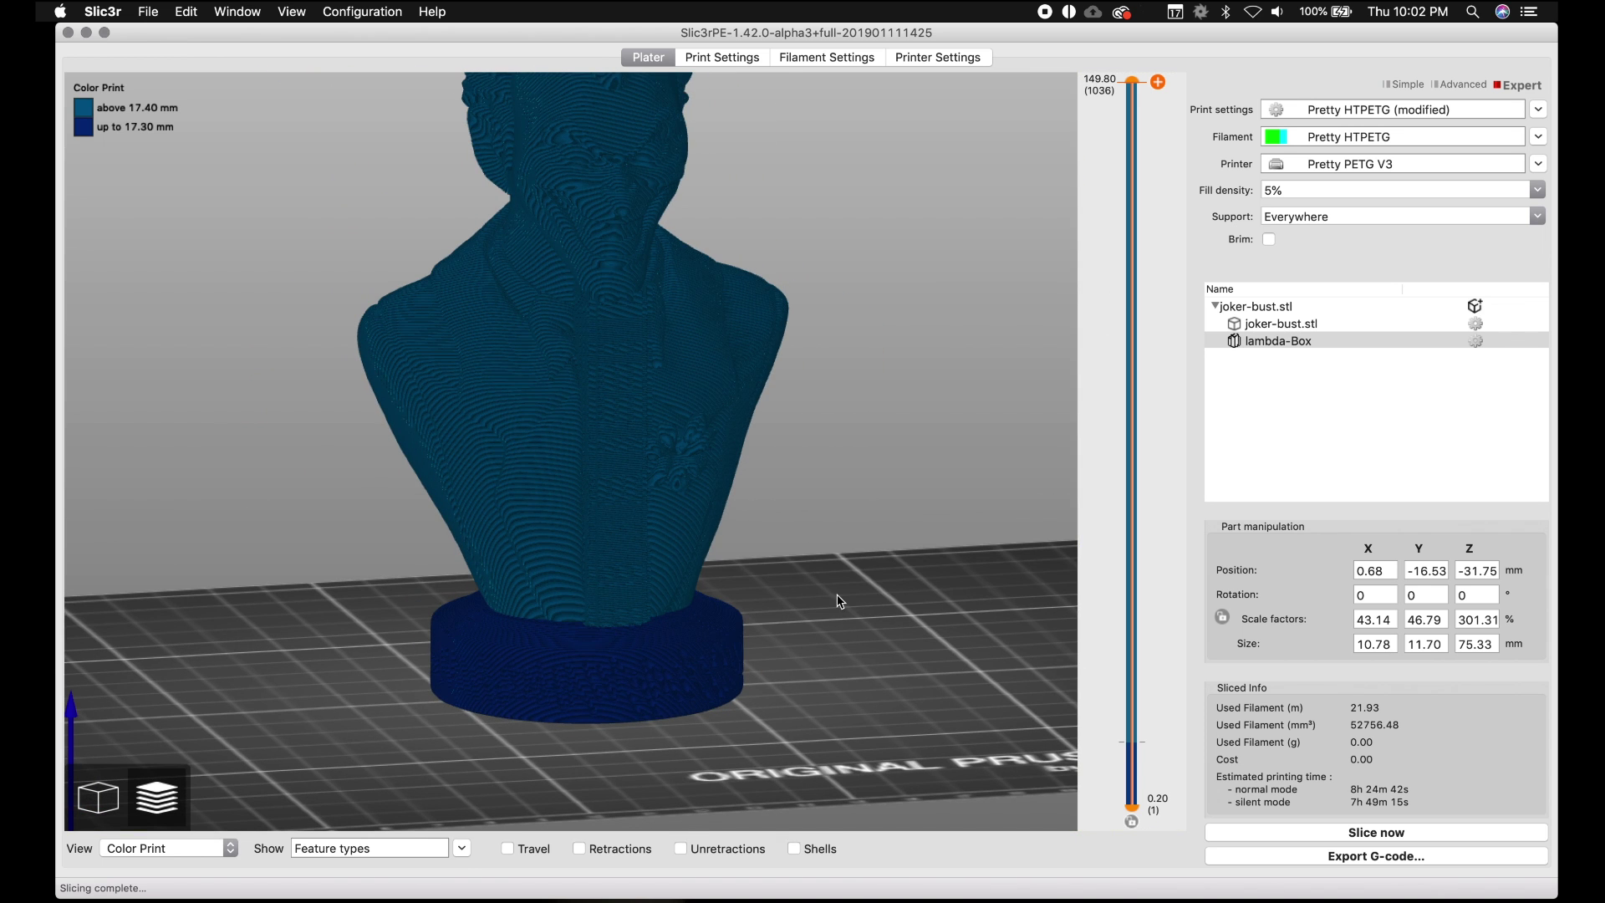
left_click(233, 847)
left_click(382, 774)
left_click(183, 860)
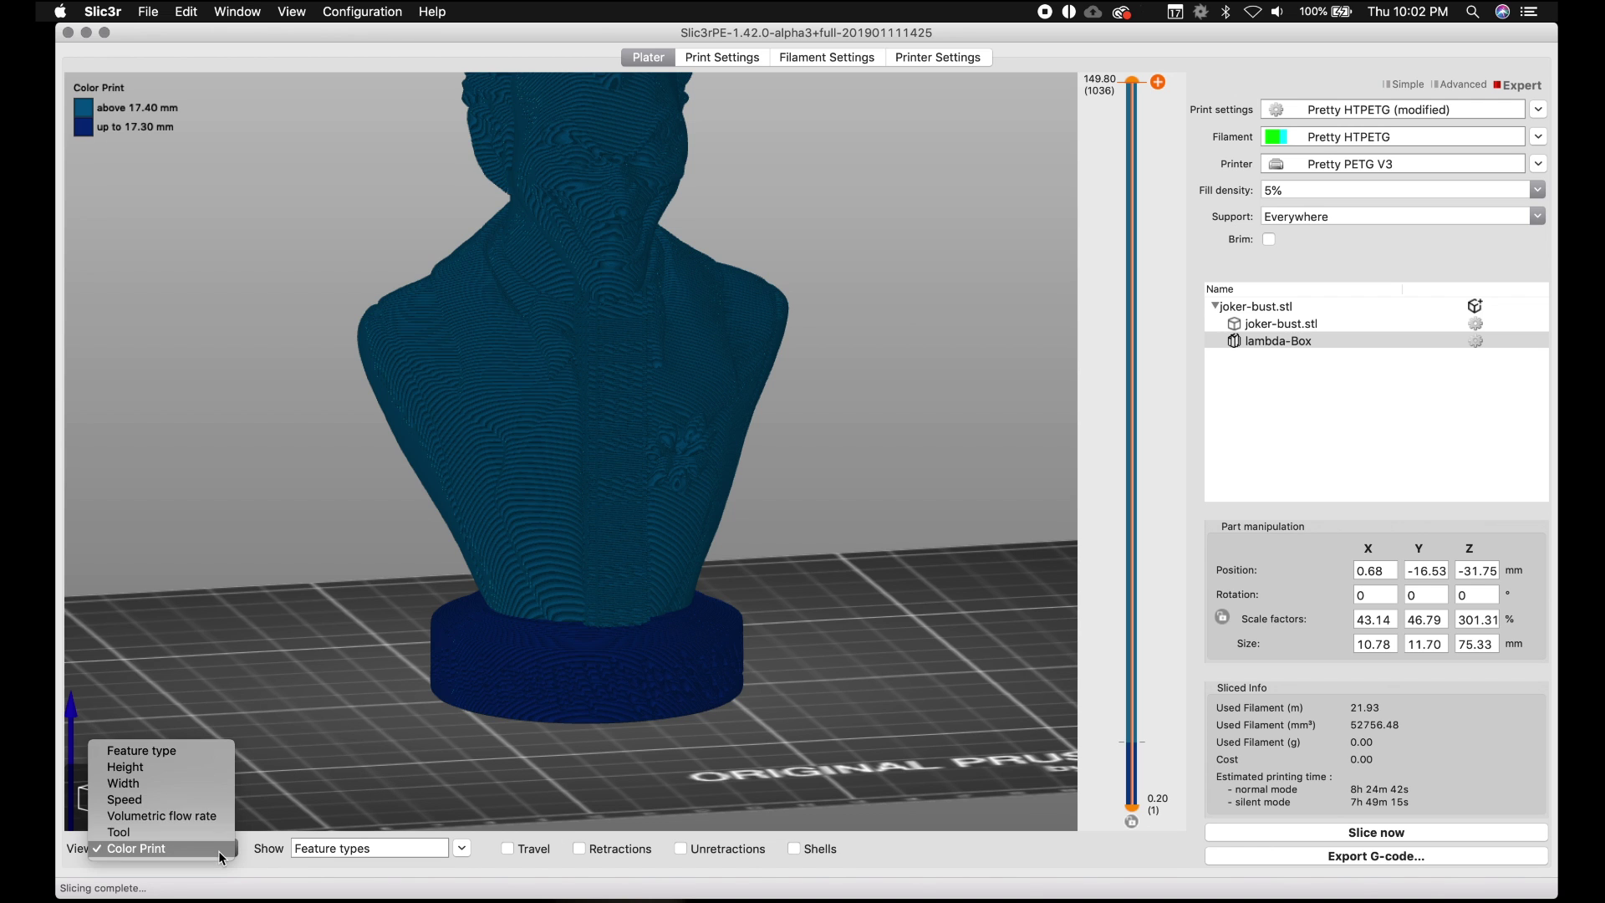
left_click(665, 737)
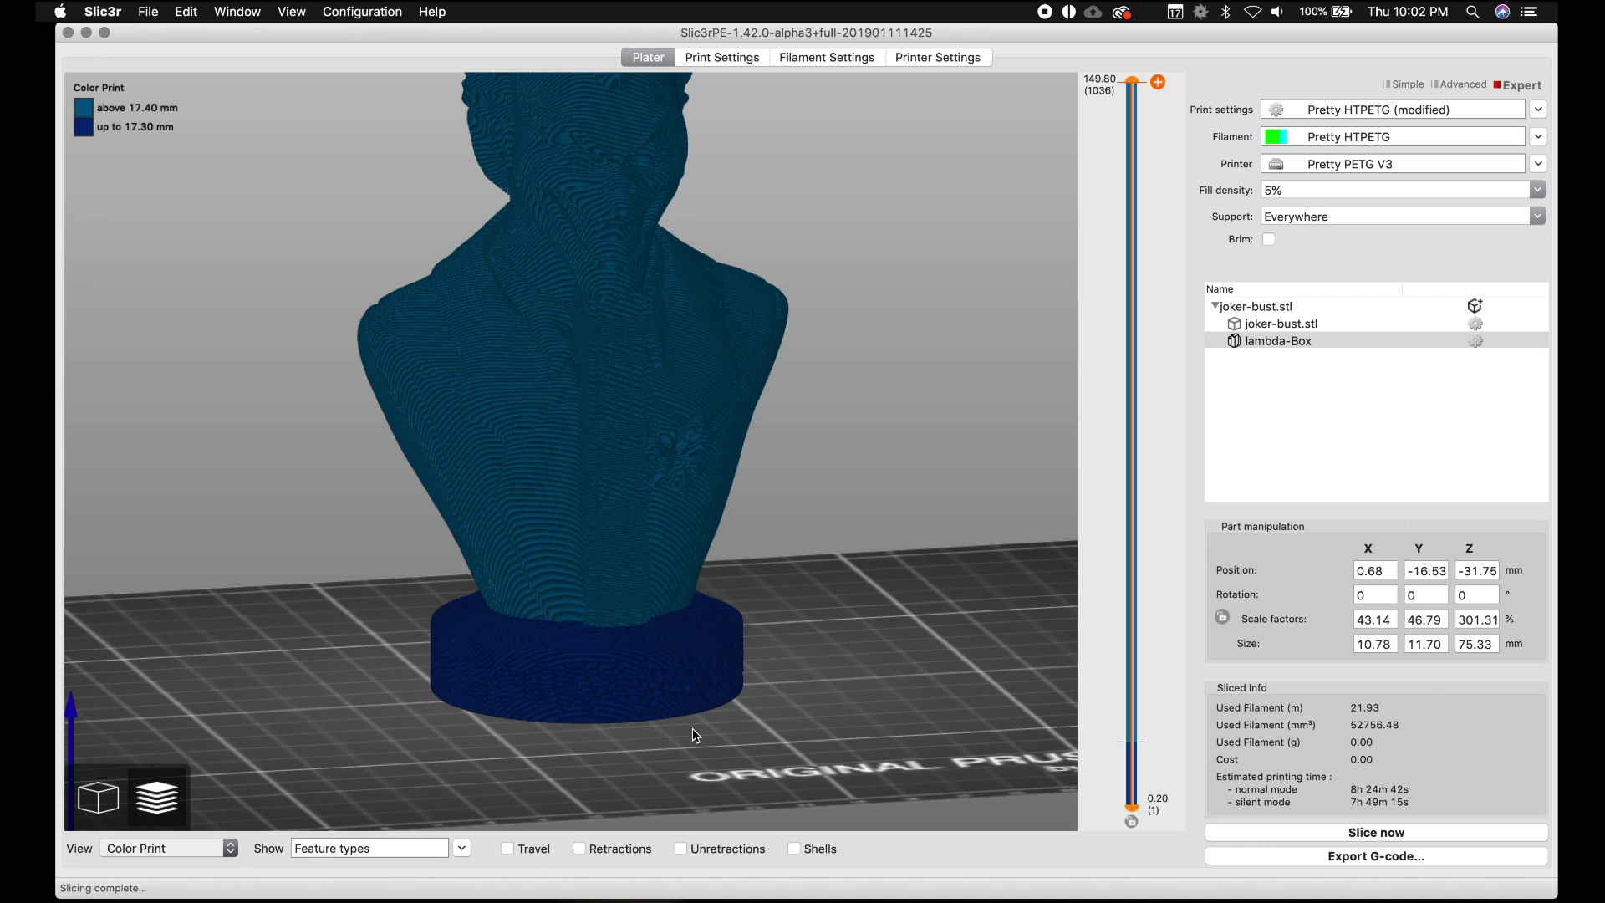
Restore Feature type colouring and delete the lambda-Box part from the bust.
left_click(112, 841)
left_click(99, 809)
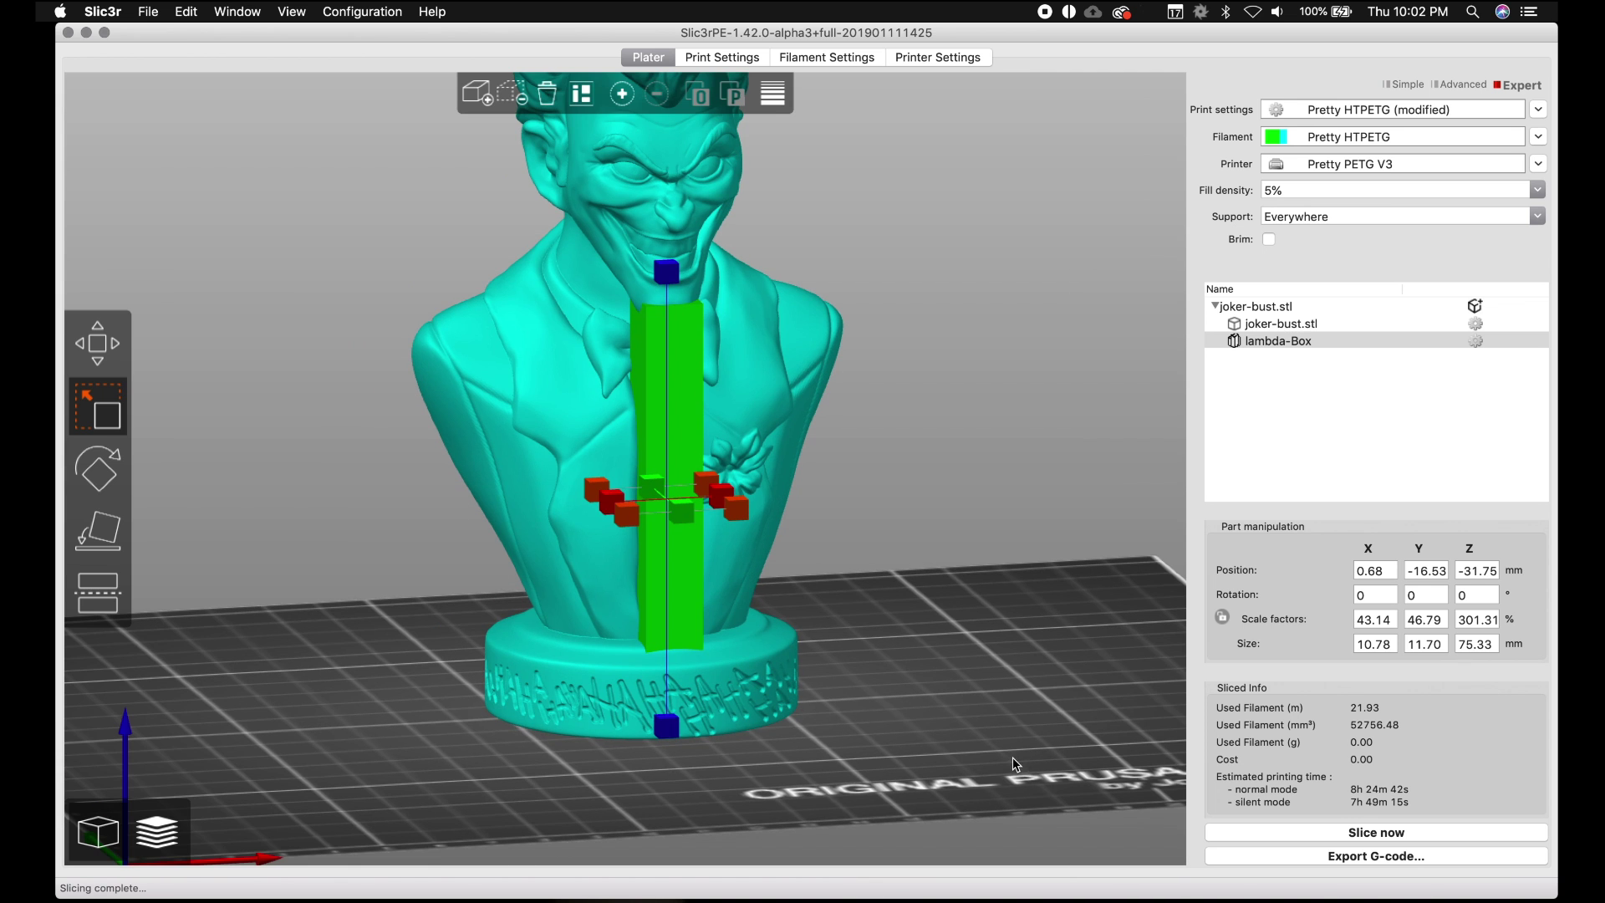
left_click_drag(1014, 763, 878, 736)
right_click(676, 371)
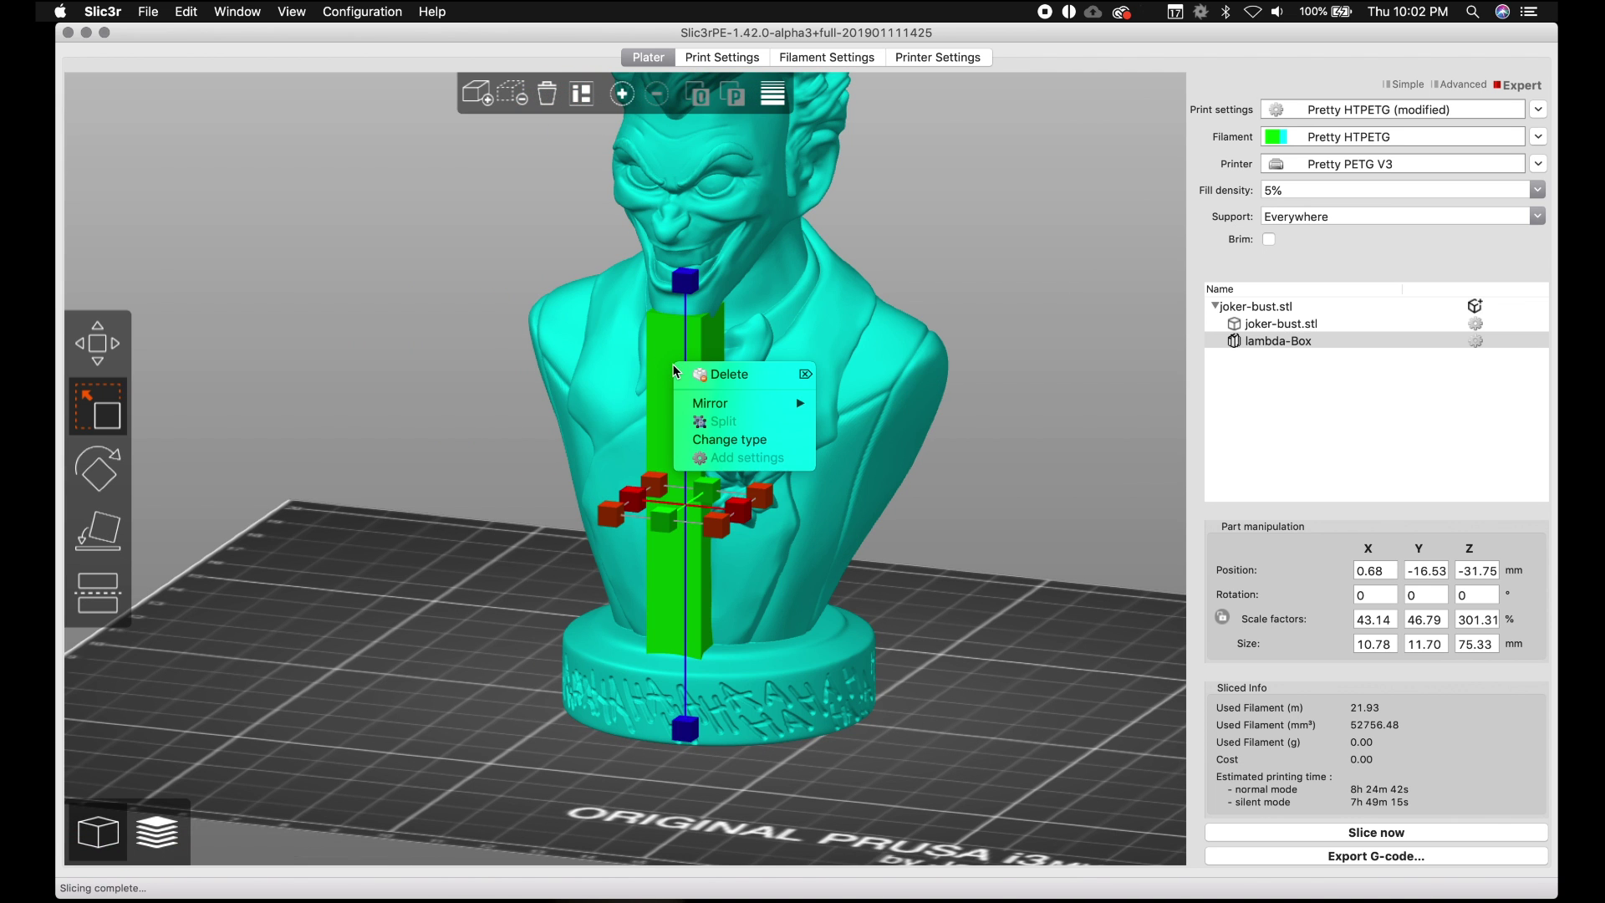
left_click(728, 374)
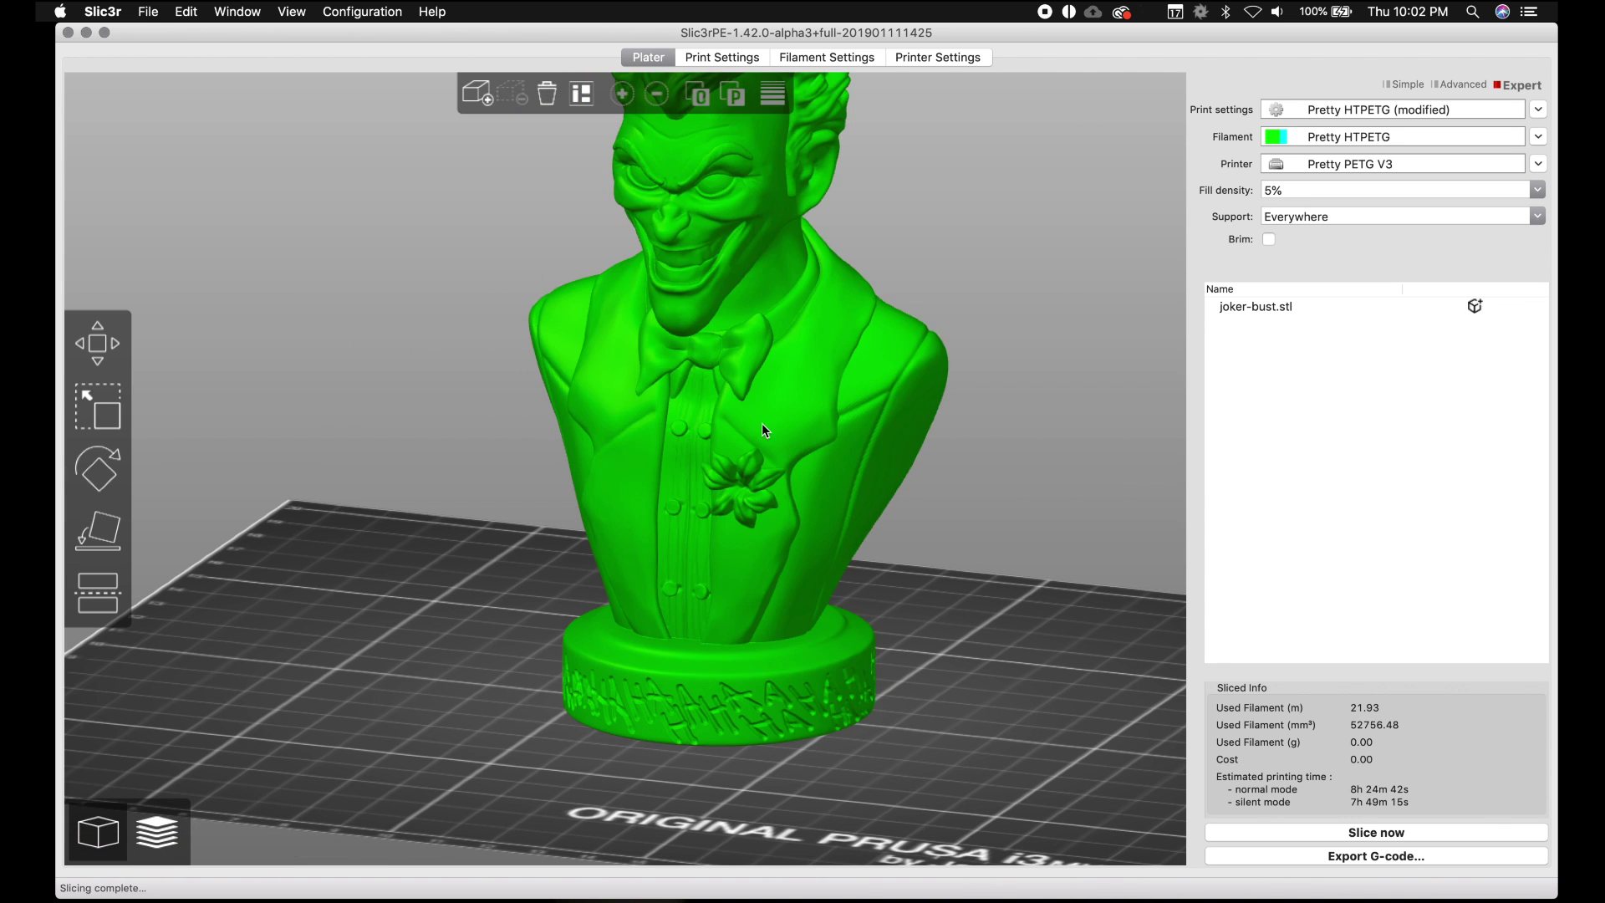
left_click(1015, 649)
left_click_drag(1015, 649, 972, 673)
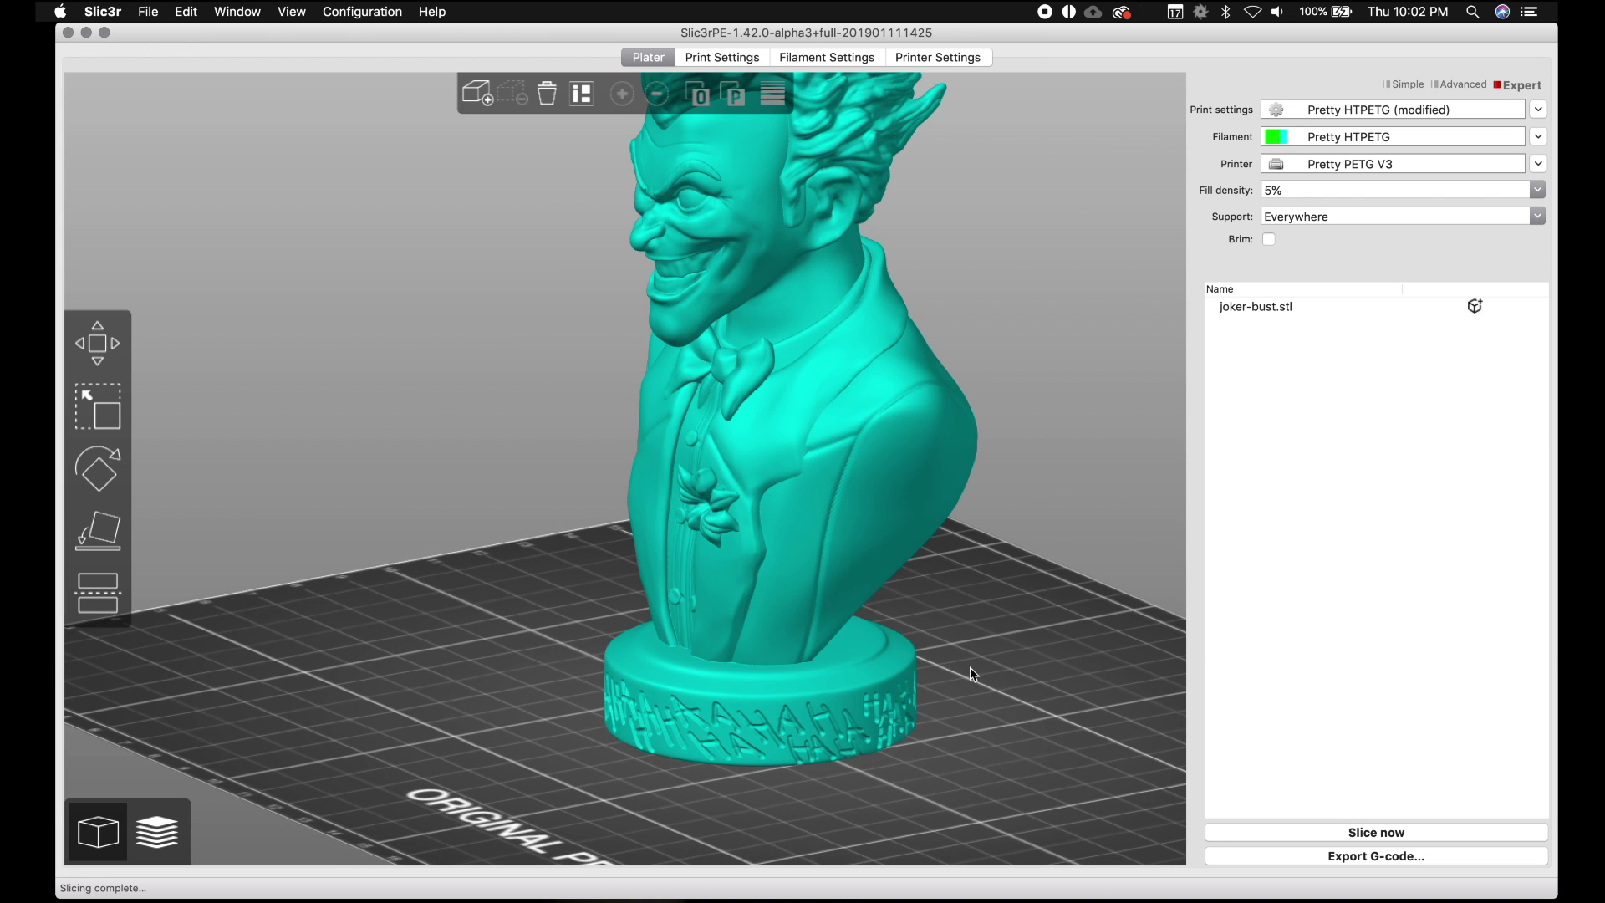
Tick Auto generated supports in Support material settings and re-slice the bust in the preview.
left_click(717, 58)
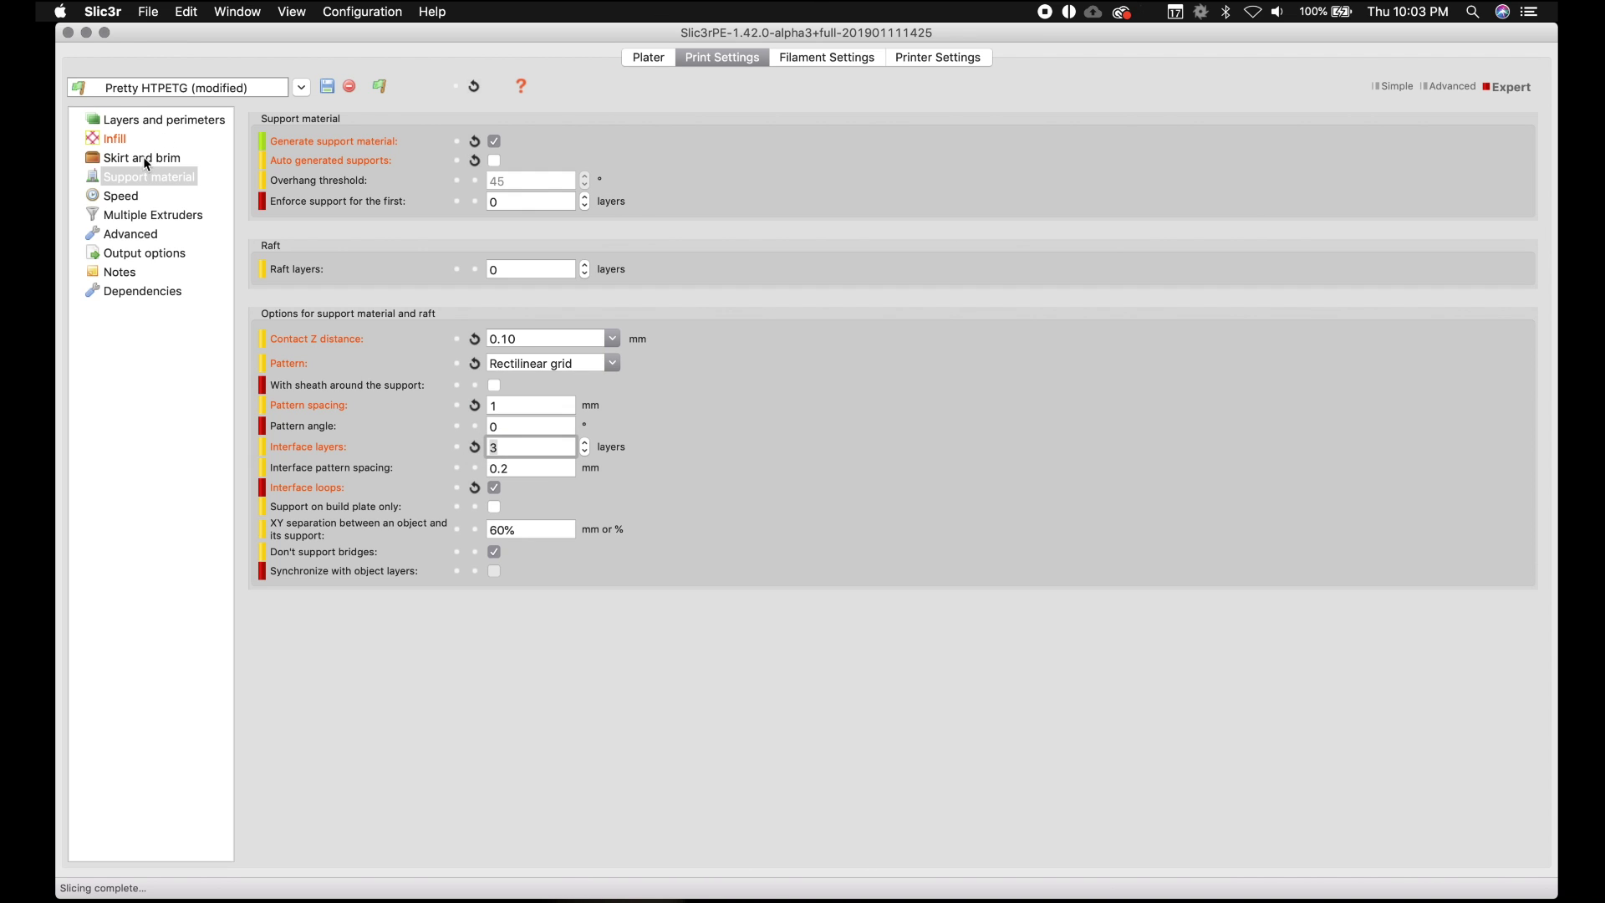
left_click(494, 162)
left_click(648, 58)
left_click(175, 830)
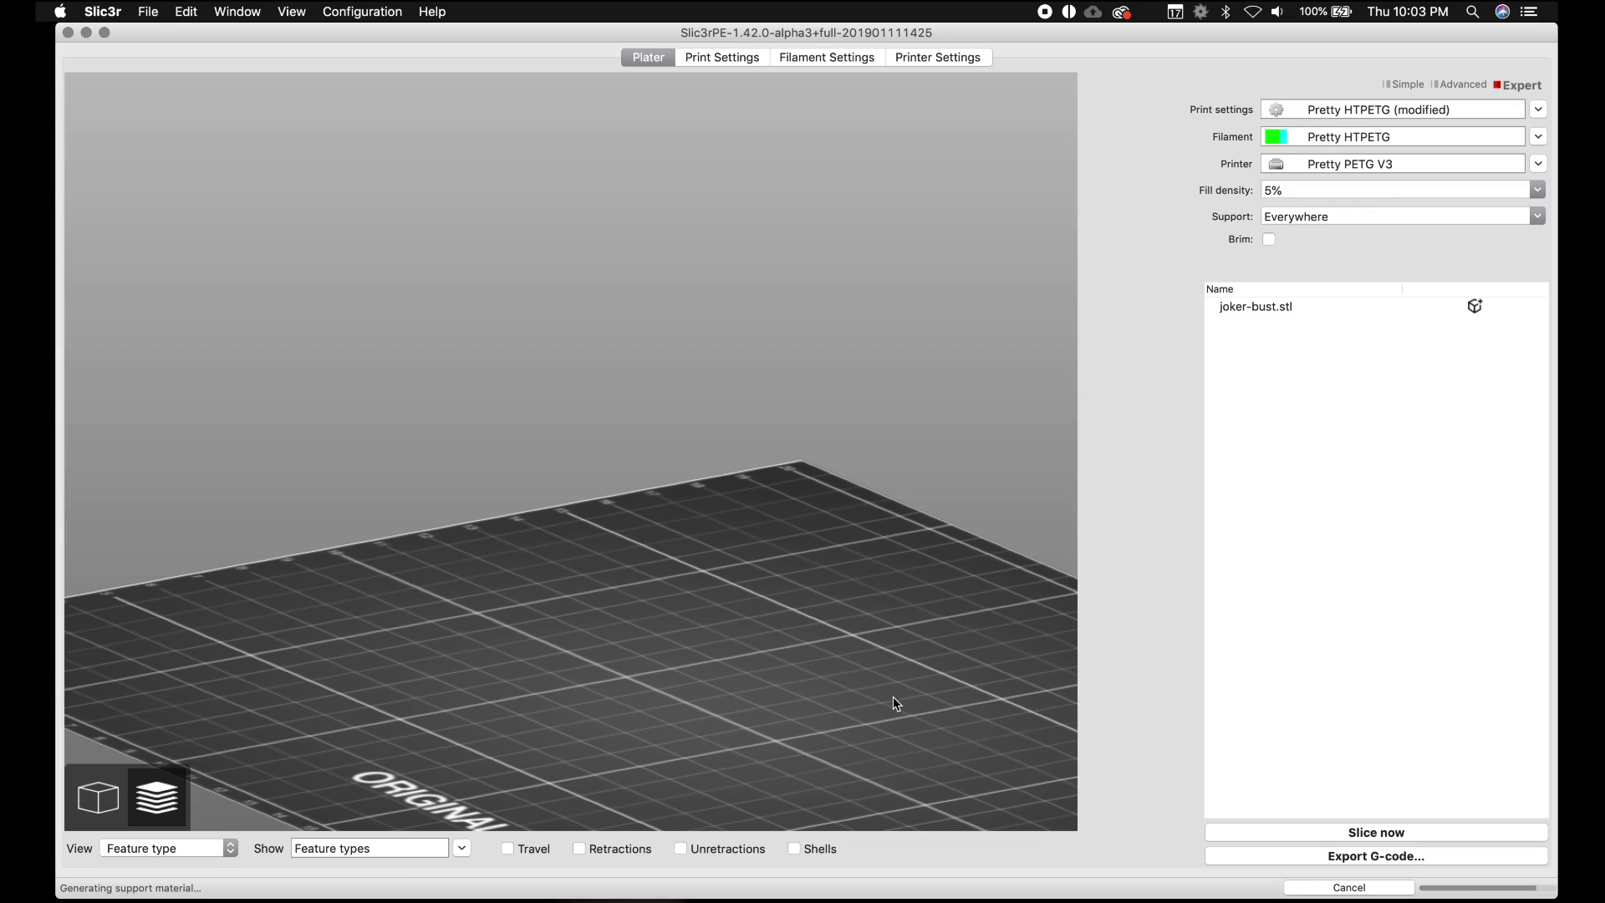
Orbit the finished preview to inspect the green supports (26.52 m filament, 11h 22m 38s).
left_click_drag(894, 697, 681, 716)
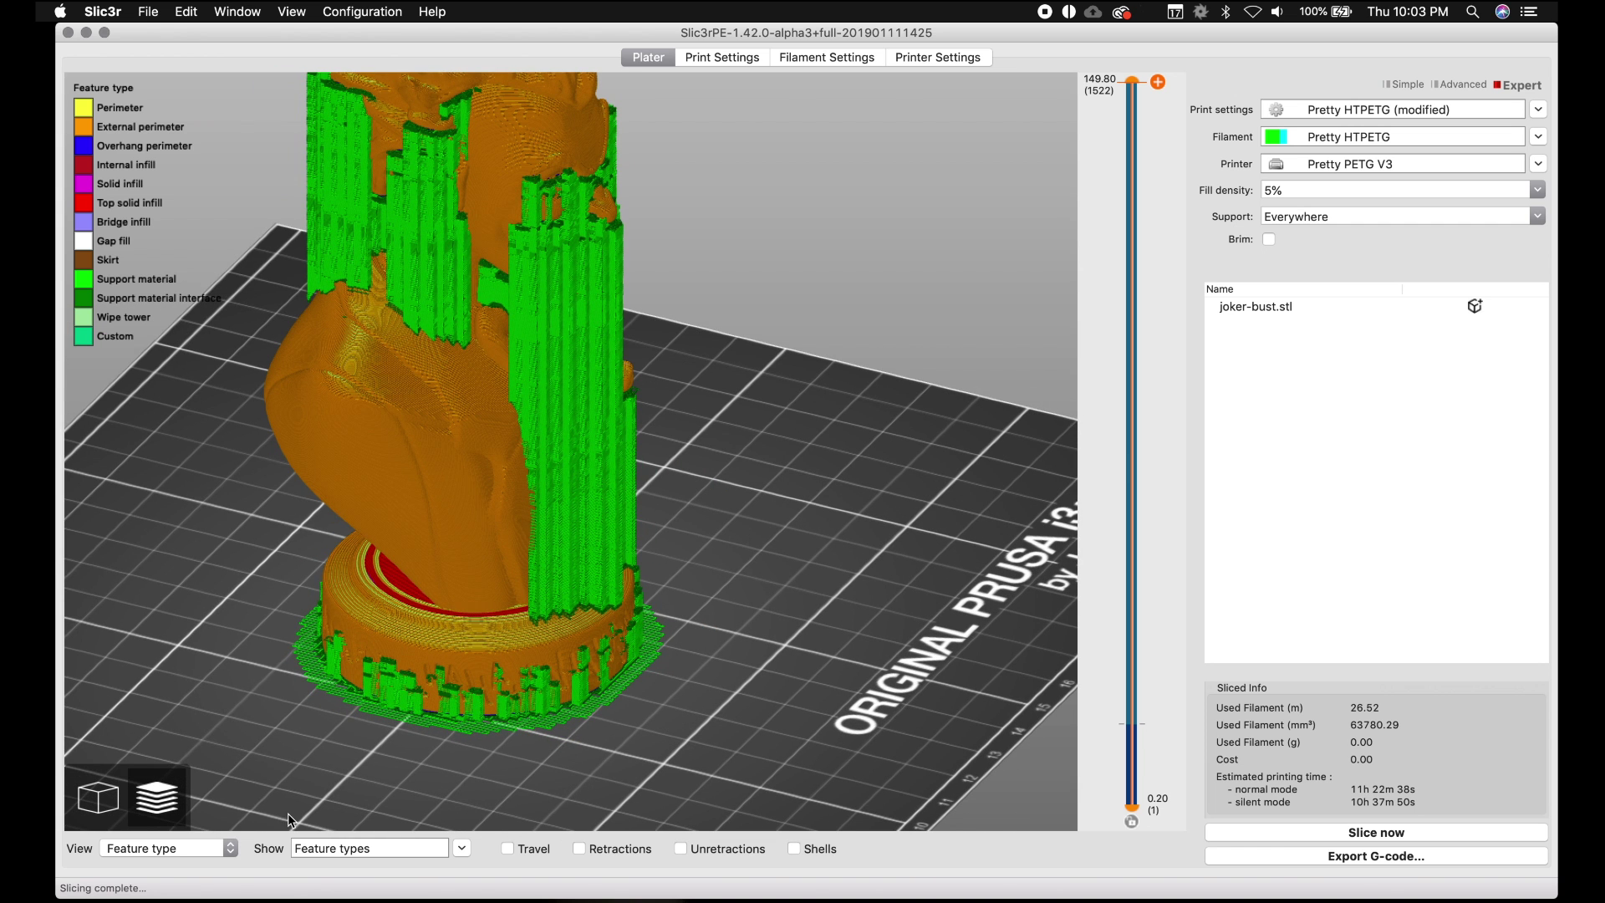
Add a 25 mm lambda-Cylinder part to joker-bust.stl and drag it onto the bed beside the base.
left_click(105, 823)
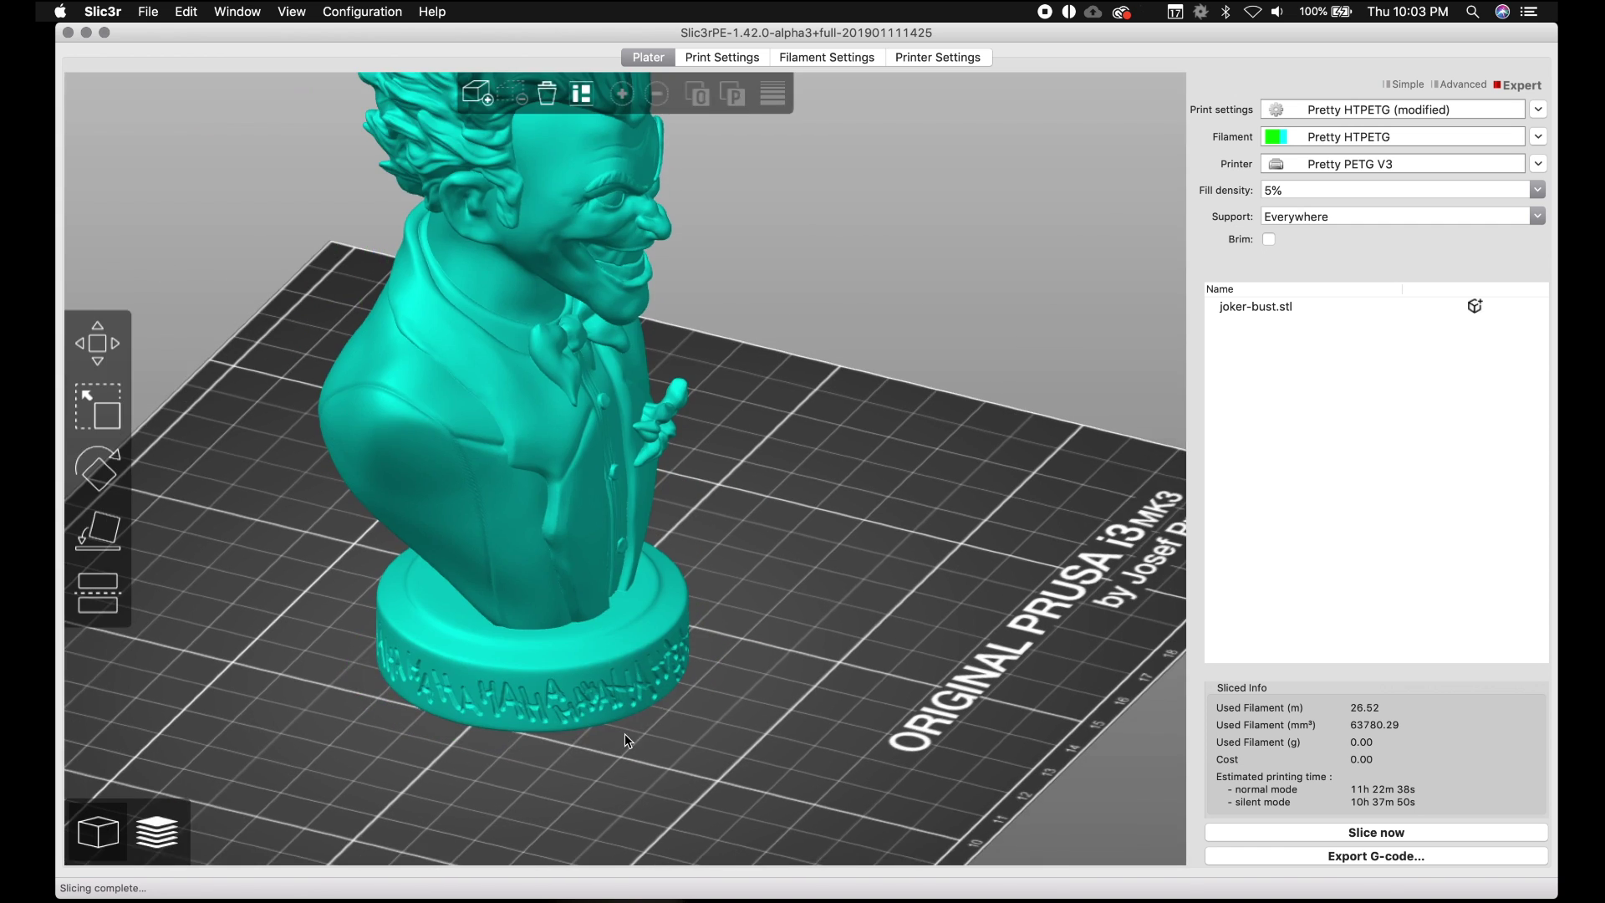
left_click_drag(519, 746, 465, 753)
left_click(673, 677)
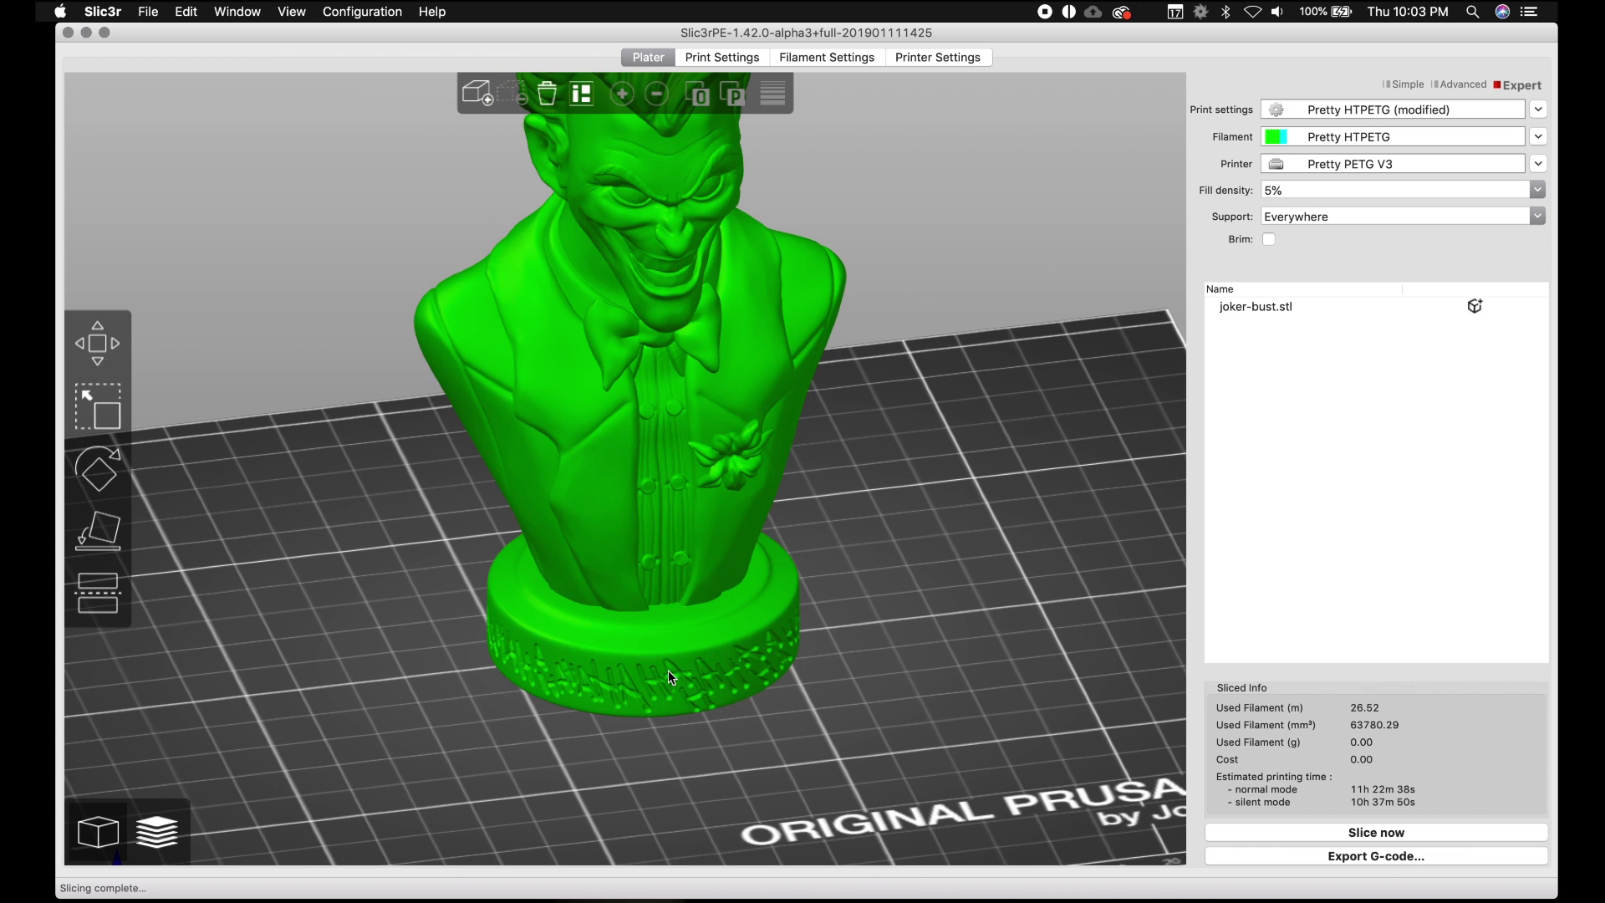
right_click(670, 677)
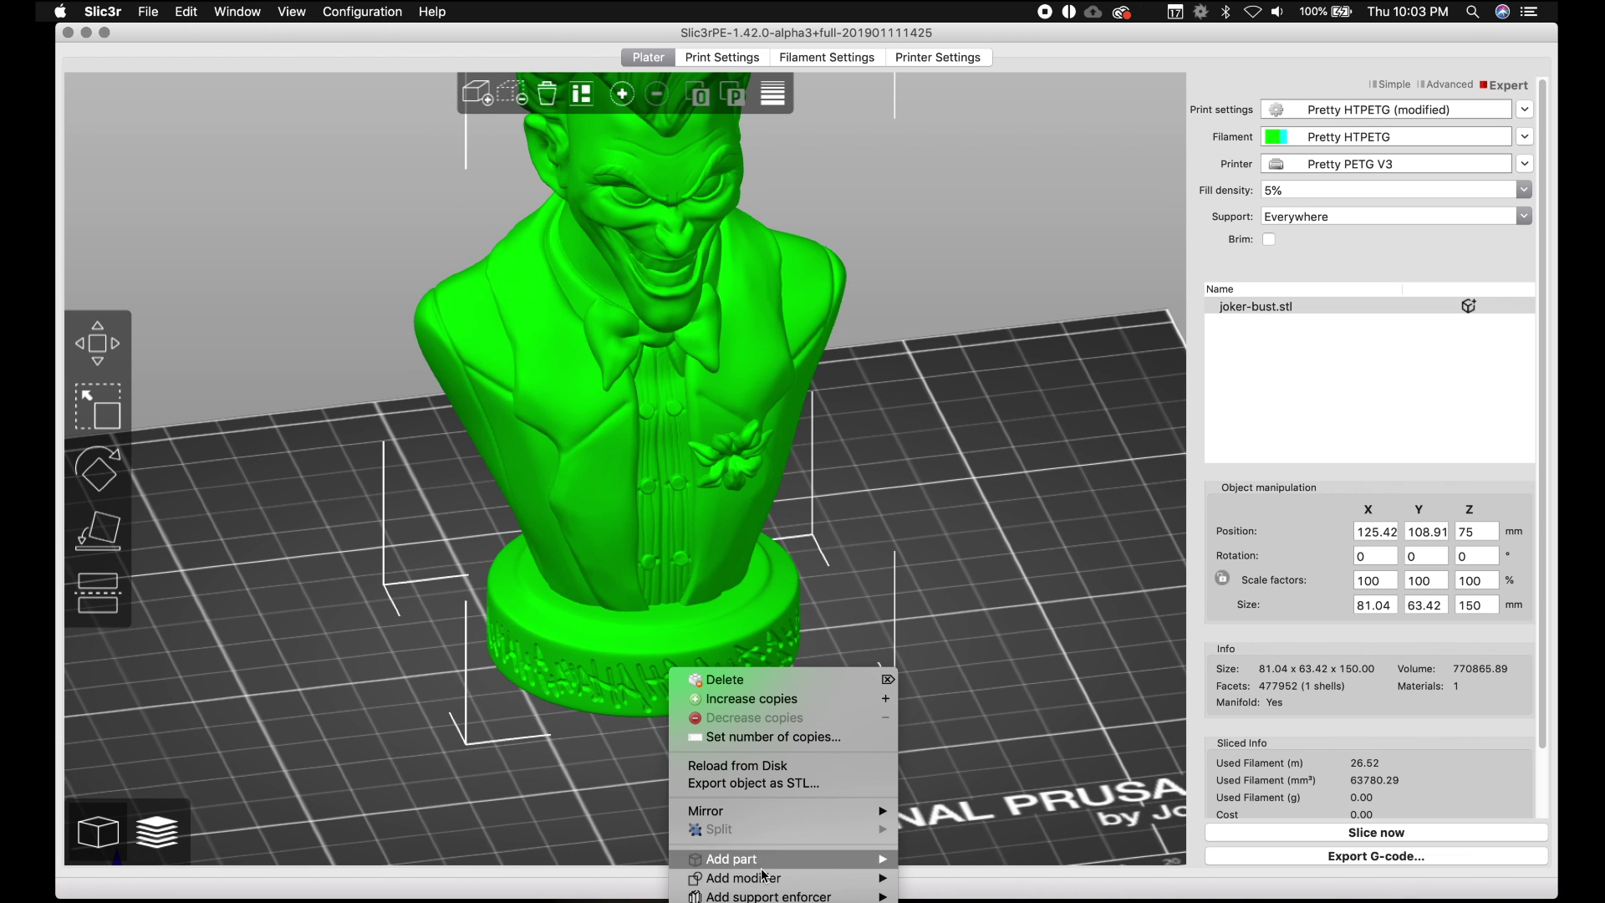
mouse_move(731, 859)
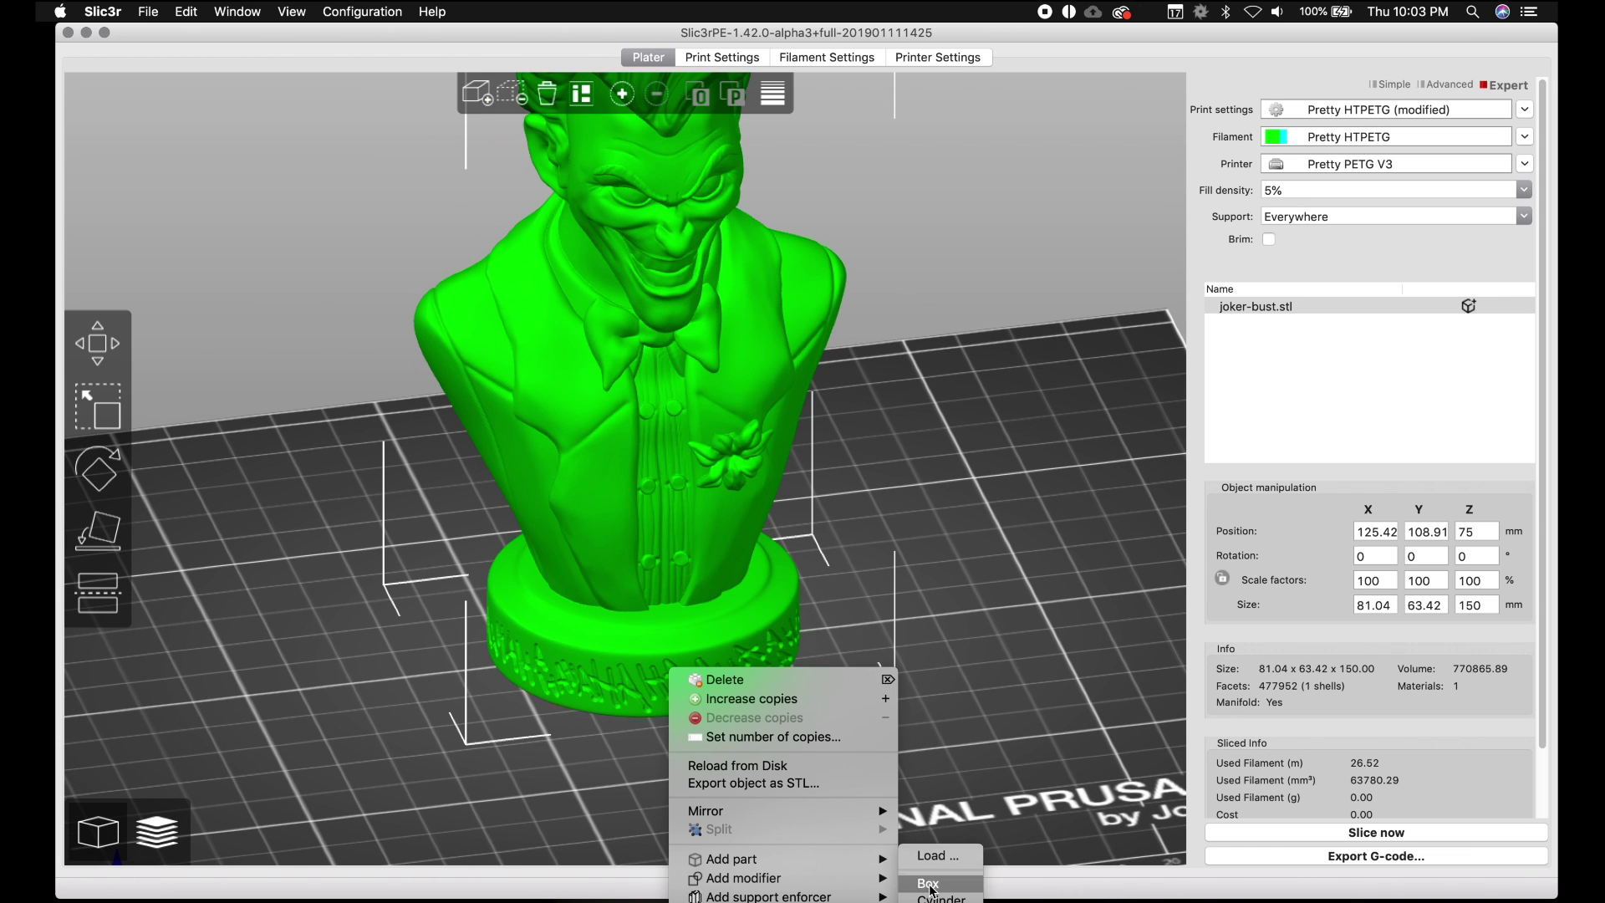
left_click(923, 857)
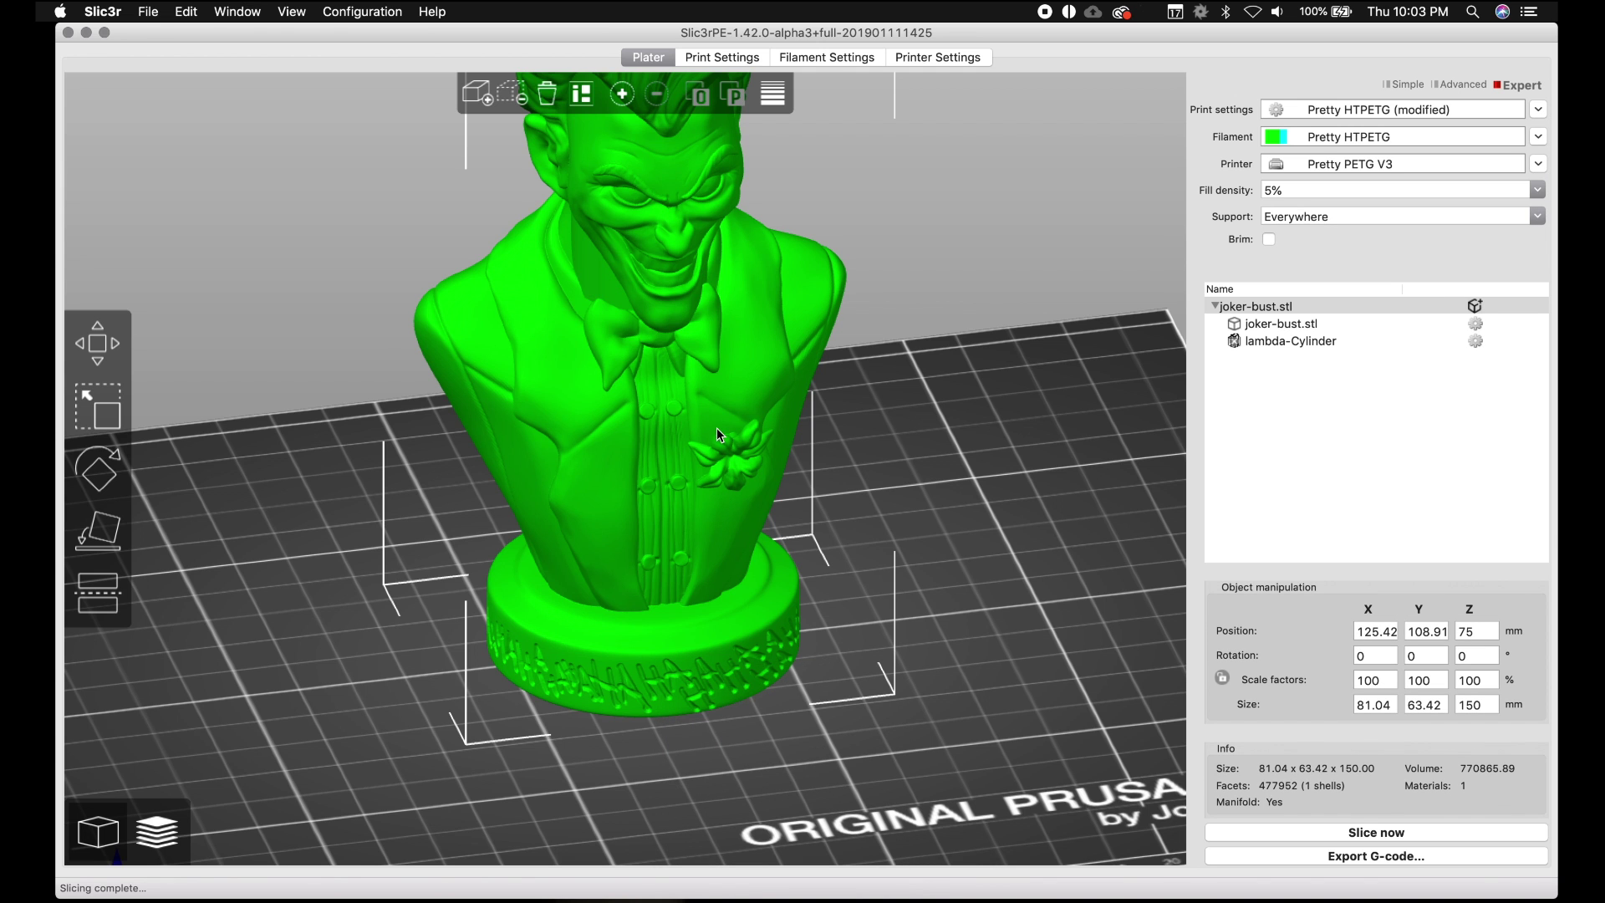
left_click_drag(602, 282, 335, 590)
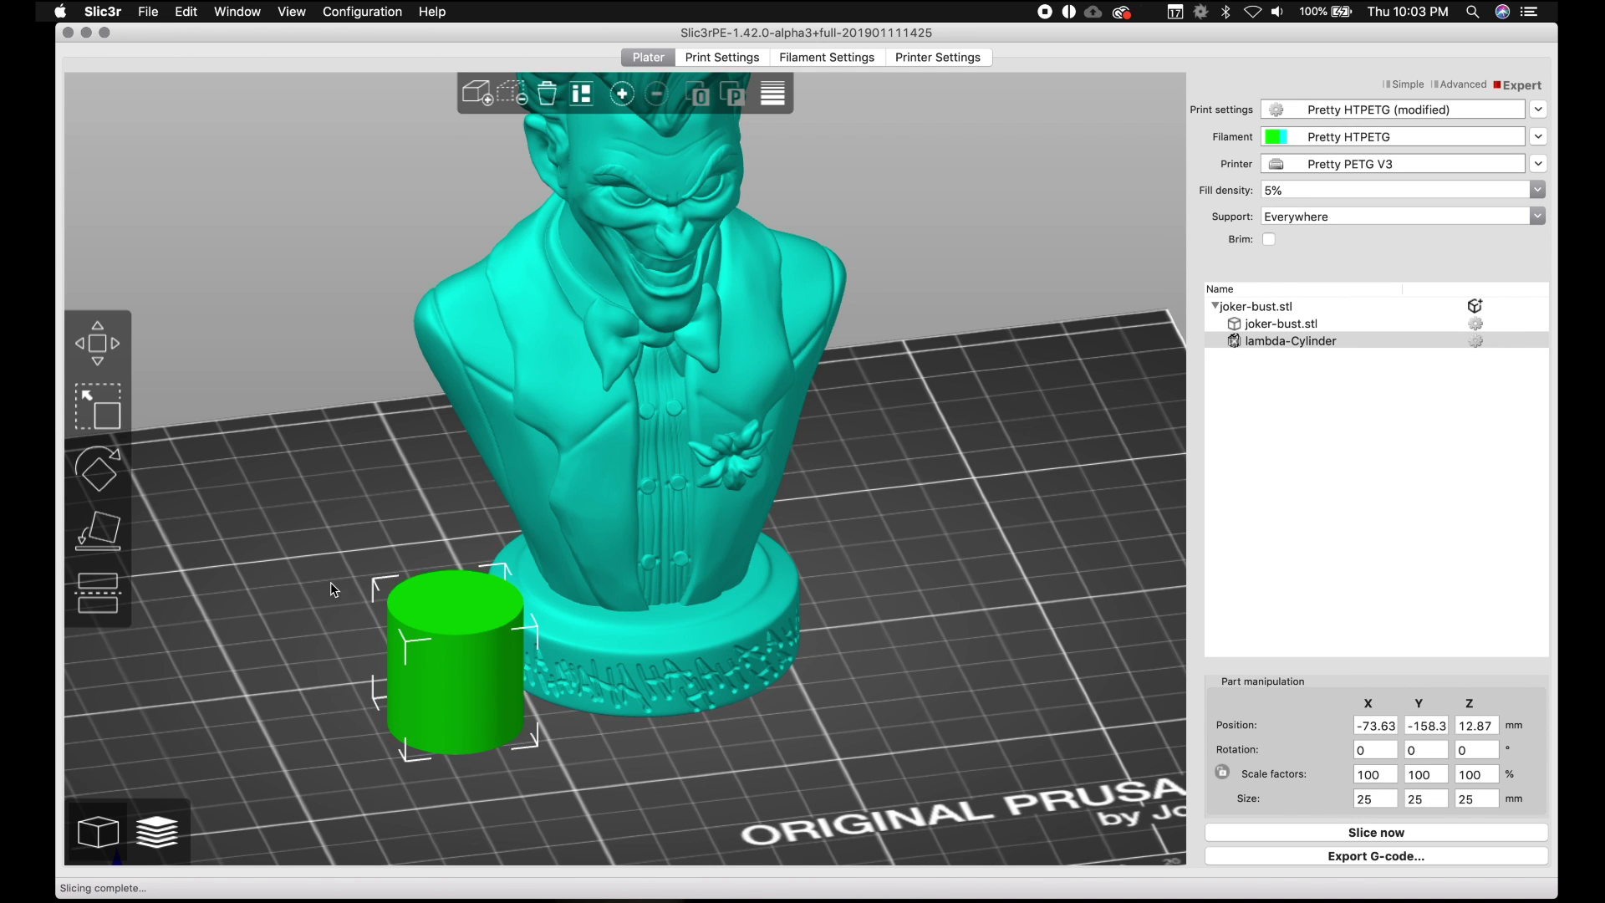
Resize the cylinder: flatten it, reset X scale to 100%, then enlarge it uniformly.
left_click(103, 425)
left_click_drag(462, 595, 460, 621)
left_click_drag(547, 658, 608, 649)
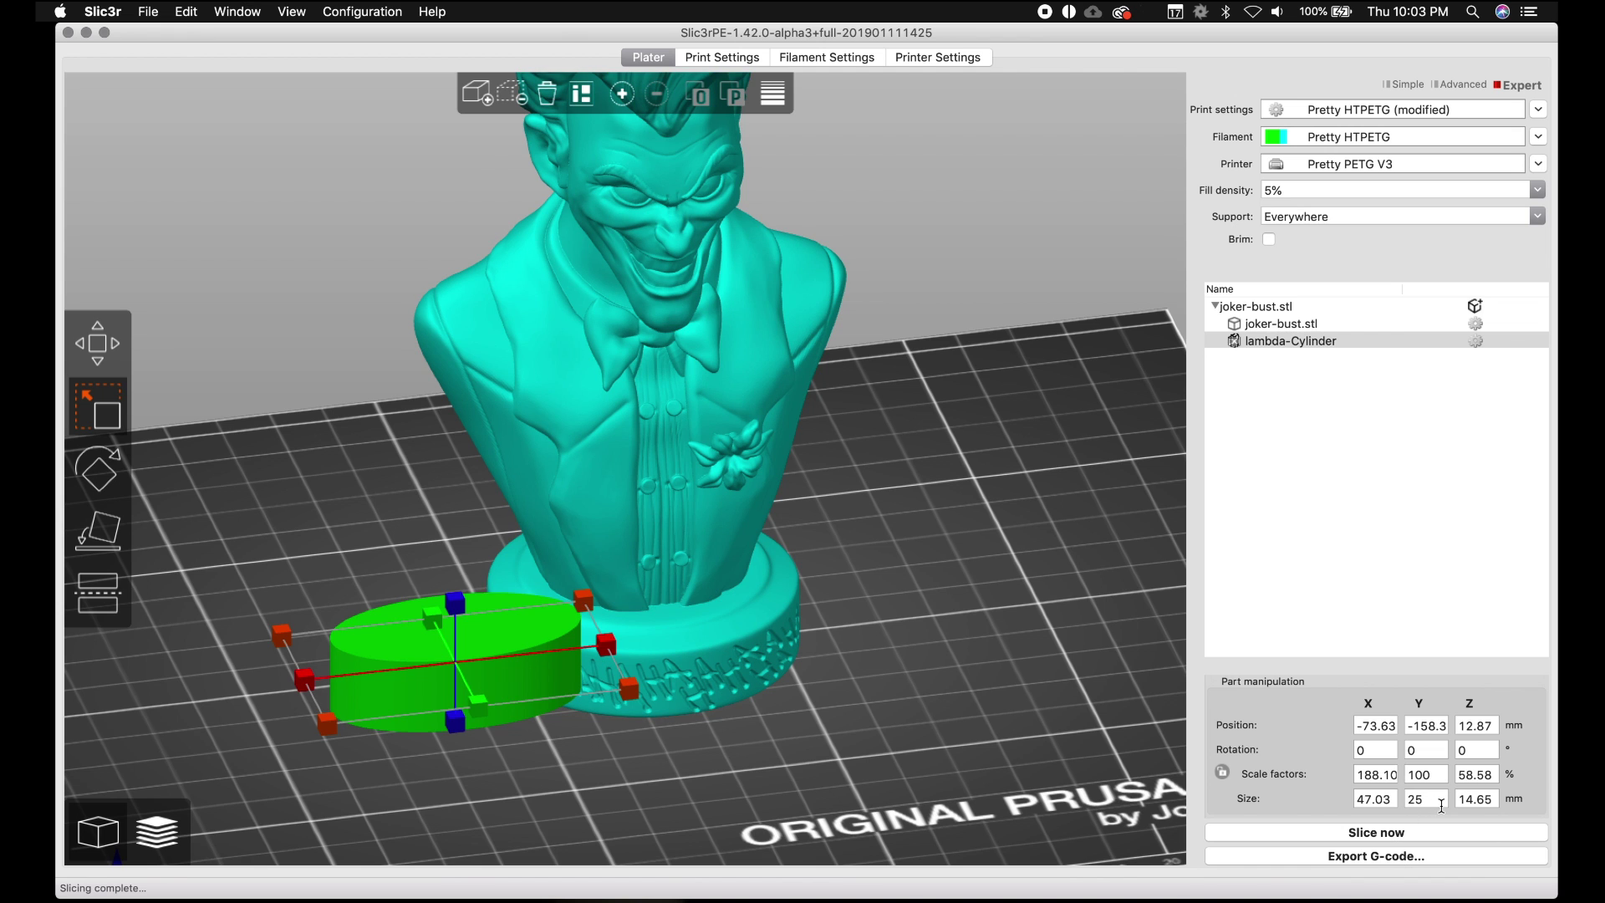
left_click(1358, 775)
left_click_drag(1357, 775, 1407, 775)
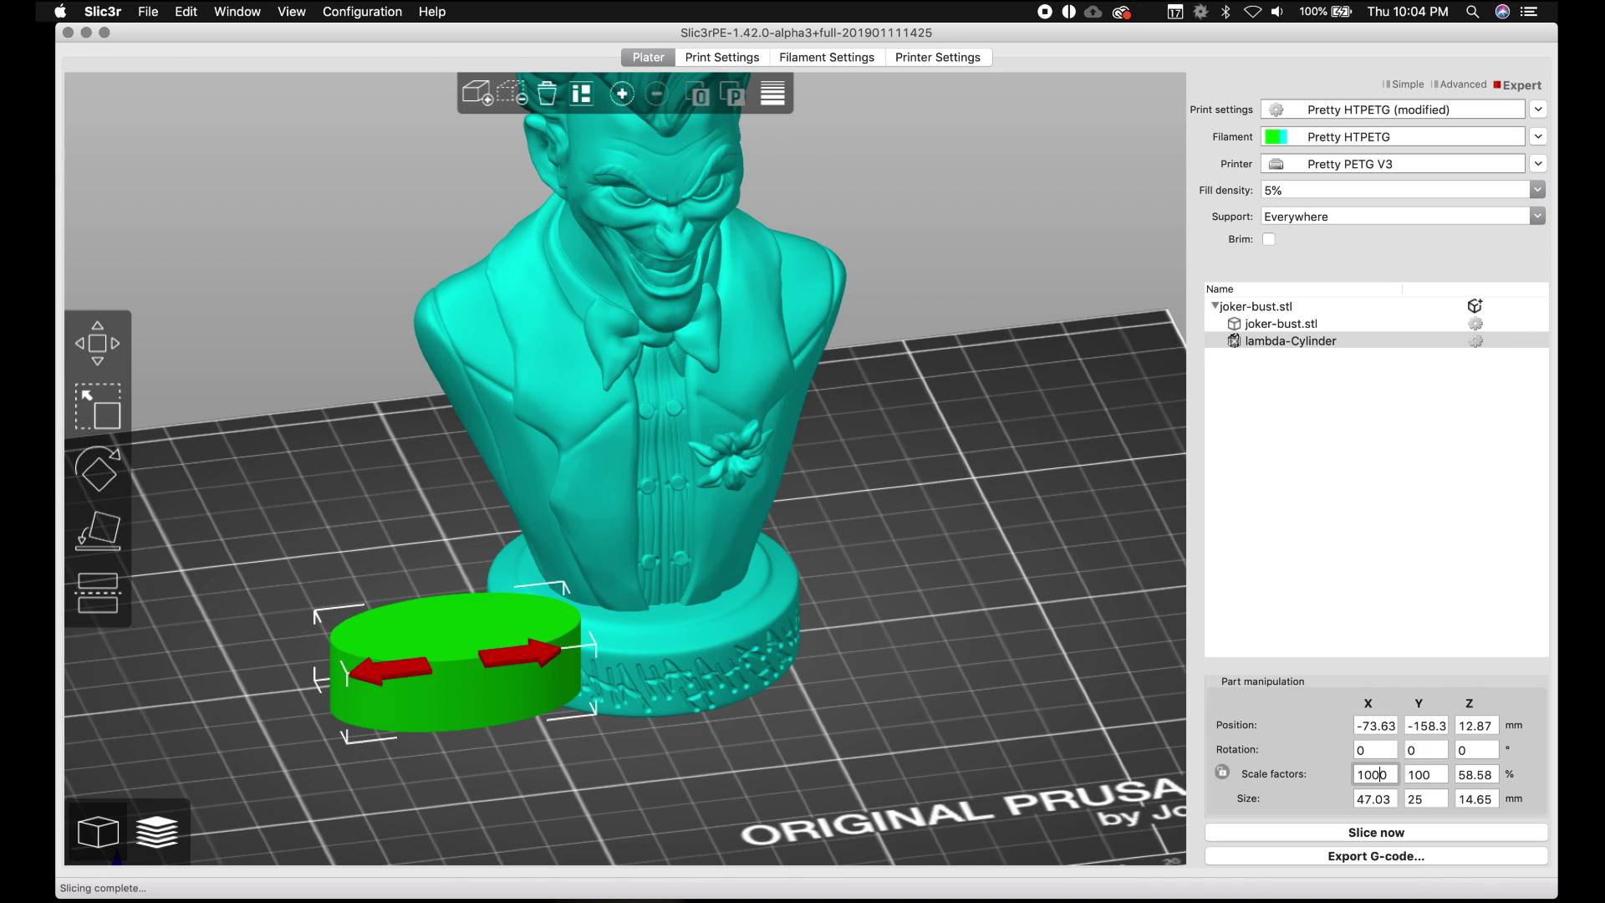
type("100")
key("Return")
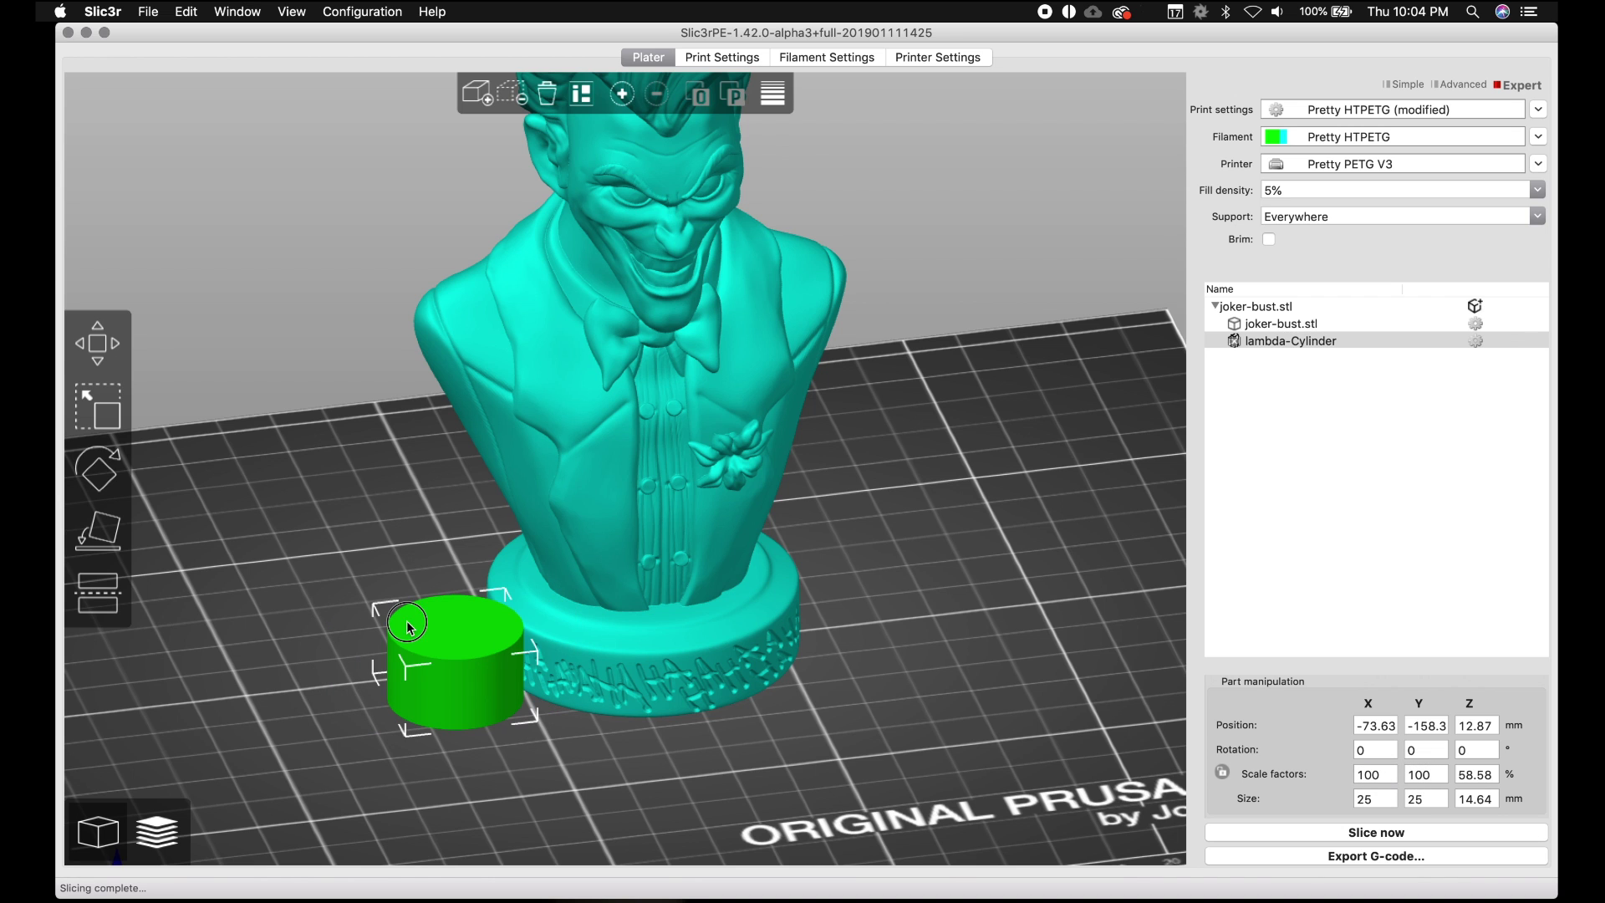
left_click(104, 419)
left_click_drag(574, 698, 886, 746)
Move the cylinder in X, Y and Z into a 74.82 × 74.82 × 43.83 mm pedestal around the base.
left_click(102, 367)
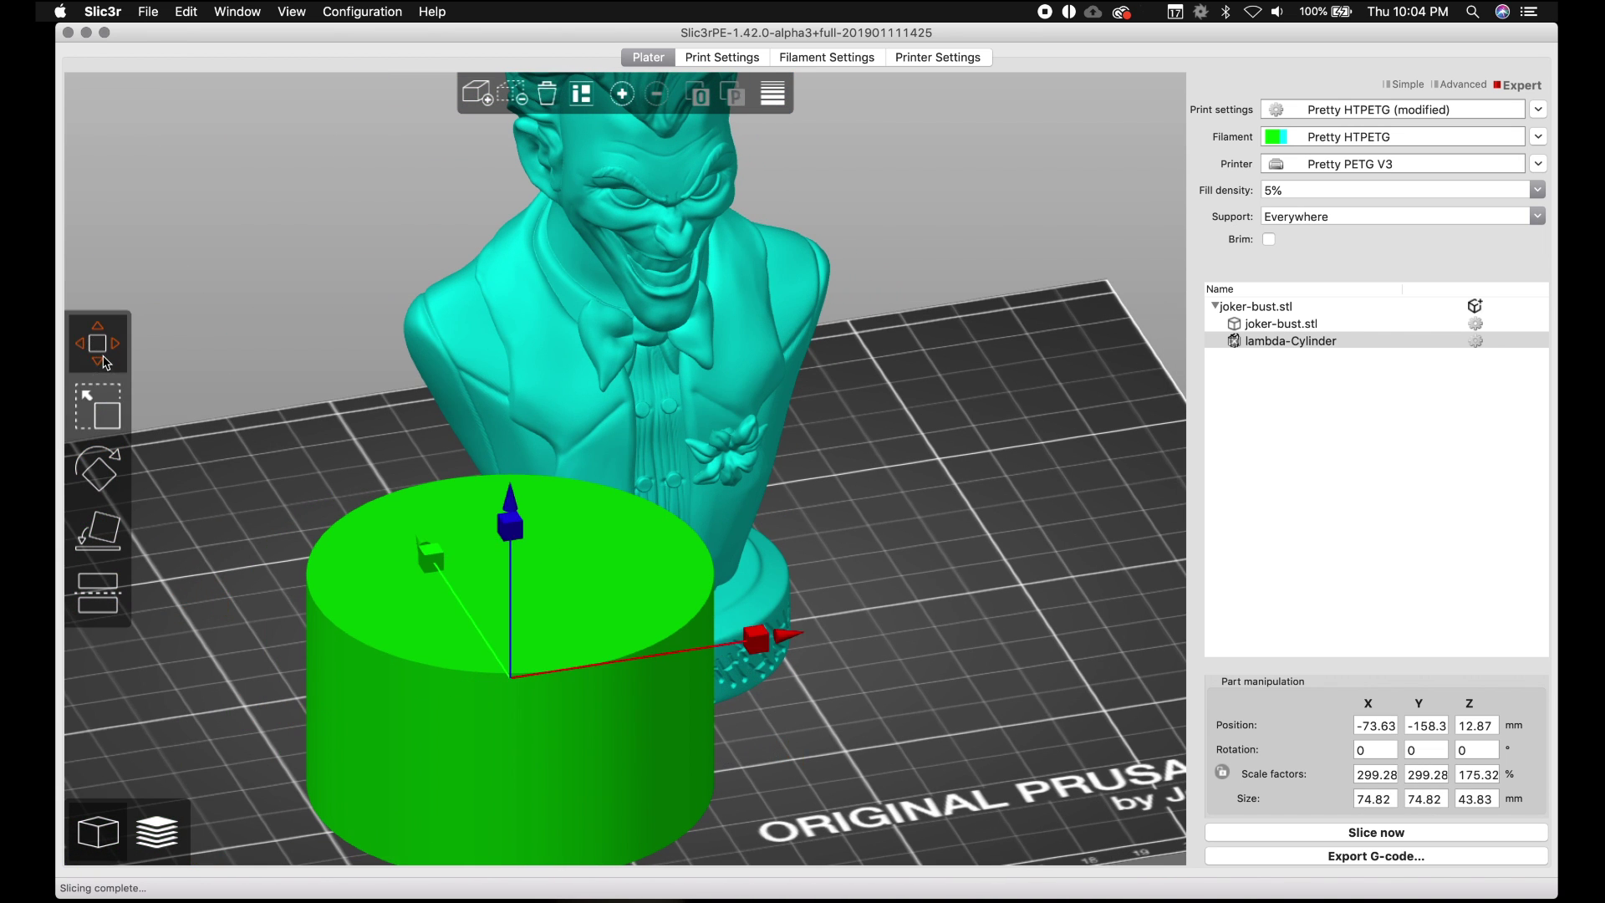
left_click_drag(759, 640, 1016, 598)
left_click_drag(1168, 508, 1065, 504)
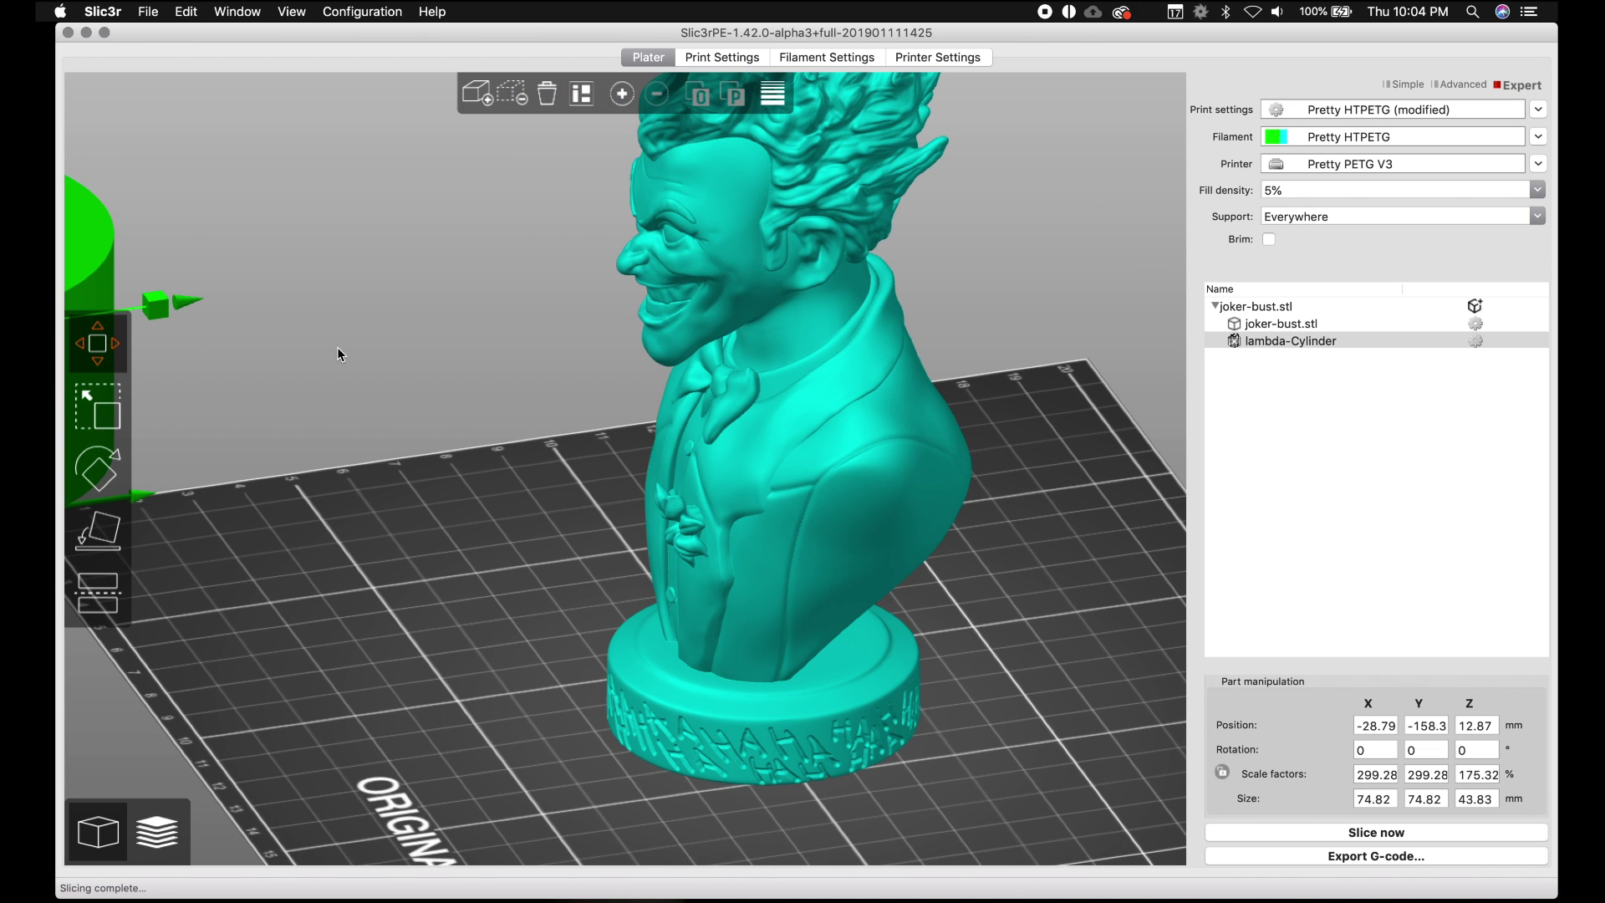
left_click_drag(170, 310, 995, 188)
left_click_drag(820, 329, 844, 368)
left_click_drag(1052, 595, 936, 686)
left_click_drag(765, 350, 809, 669)
left_click_drag(1061, 794, 1056, 707)
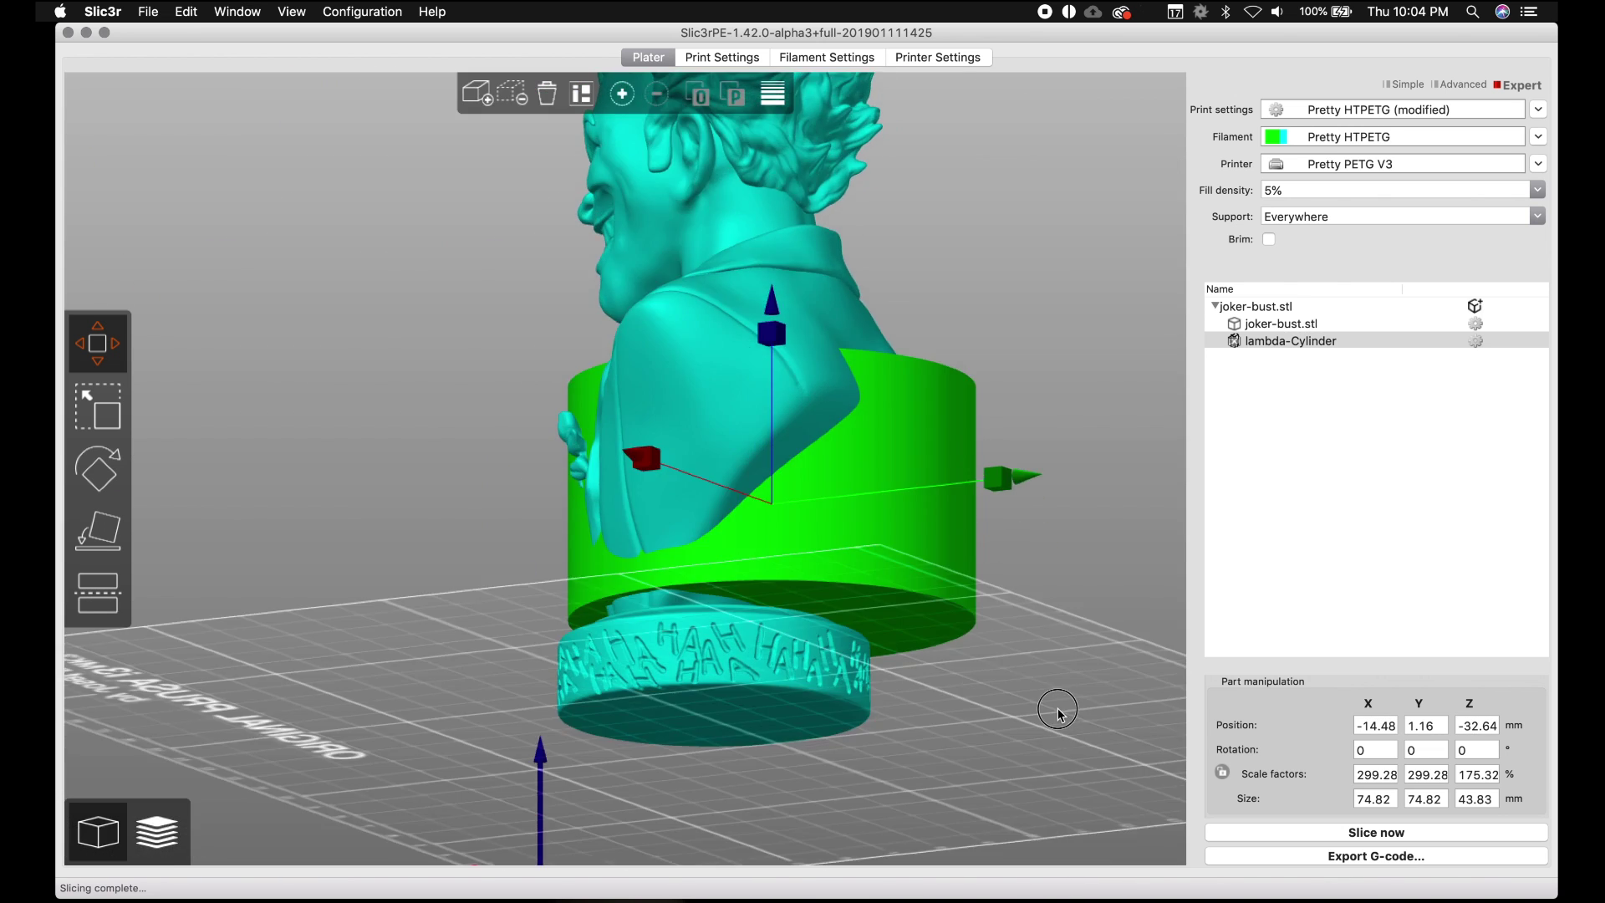
left_click_drag(797, 332, 796, 585)
left_click_drag(1016, 579, 991, 779)
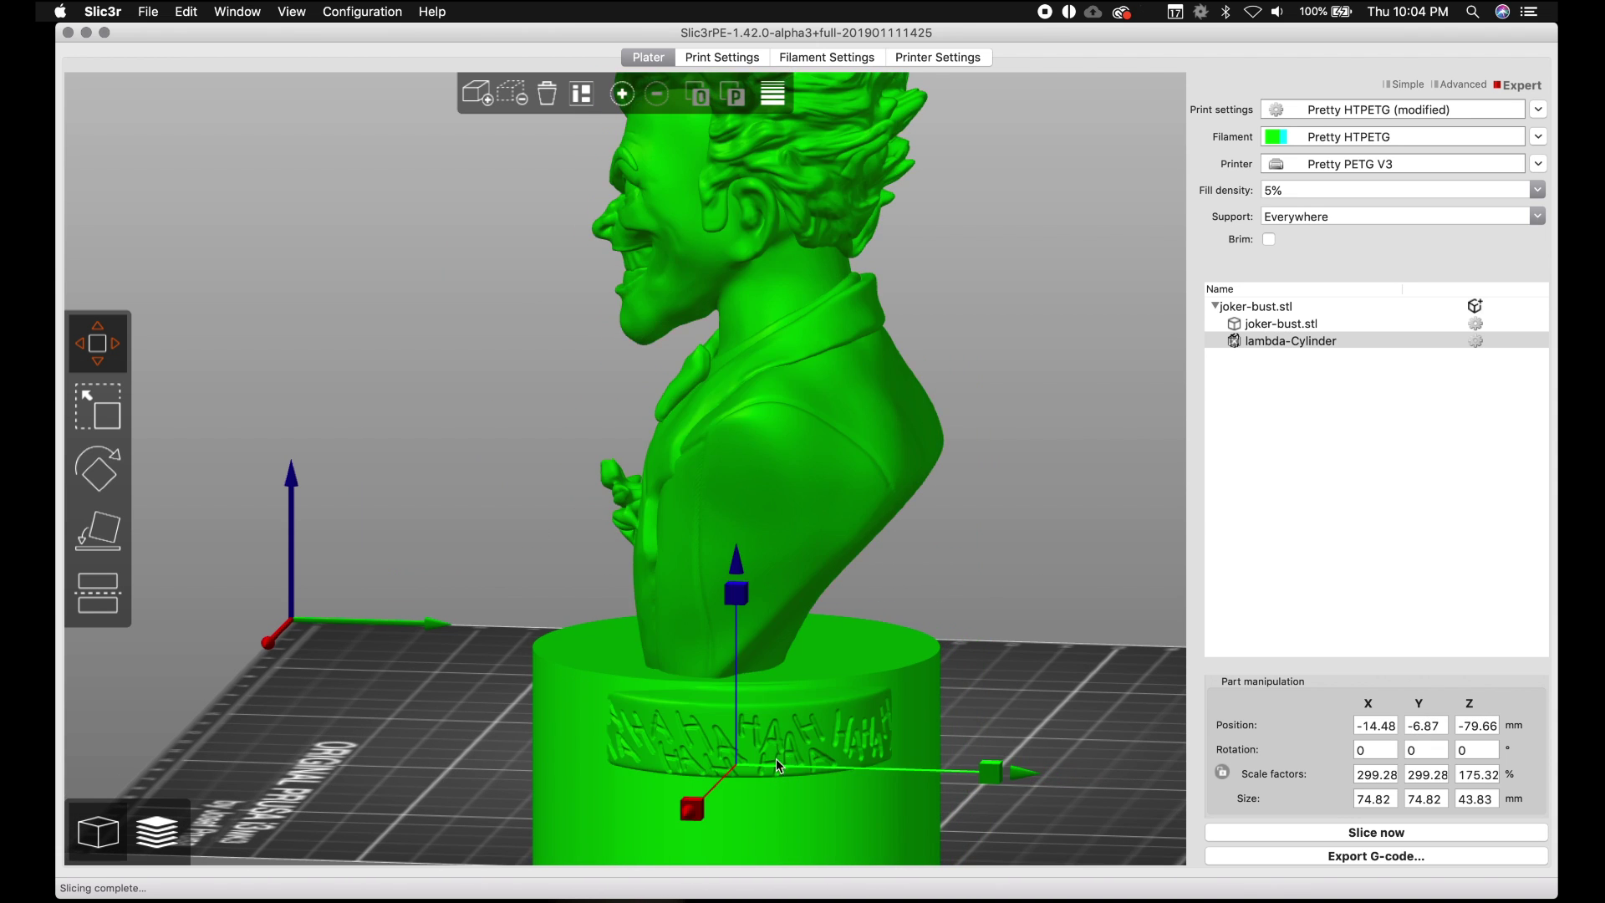
left_click_drag(736, 592, 746, 619)
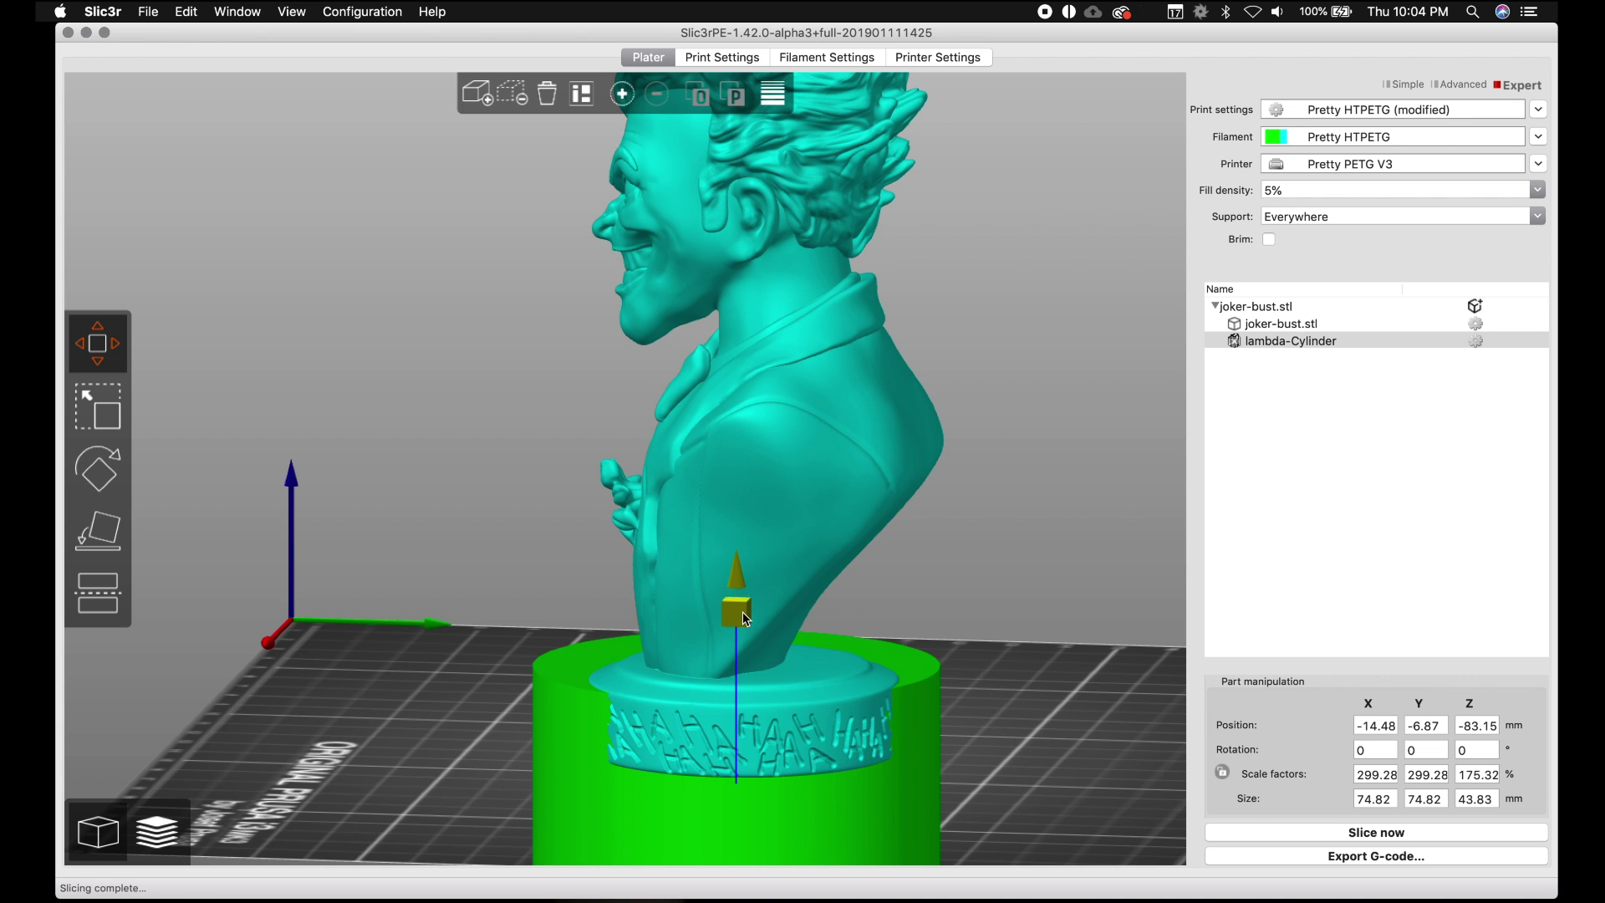
left_click_drag(1039, 766, 1026, 878)
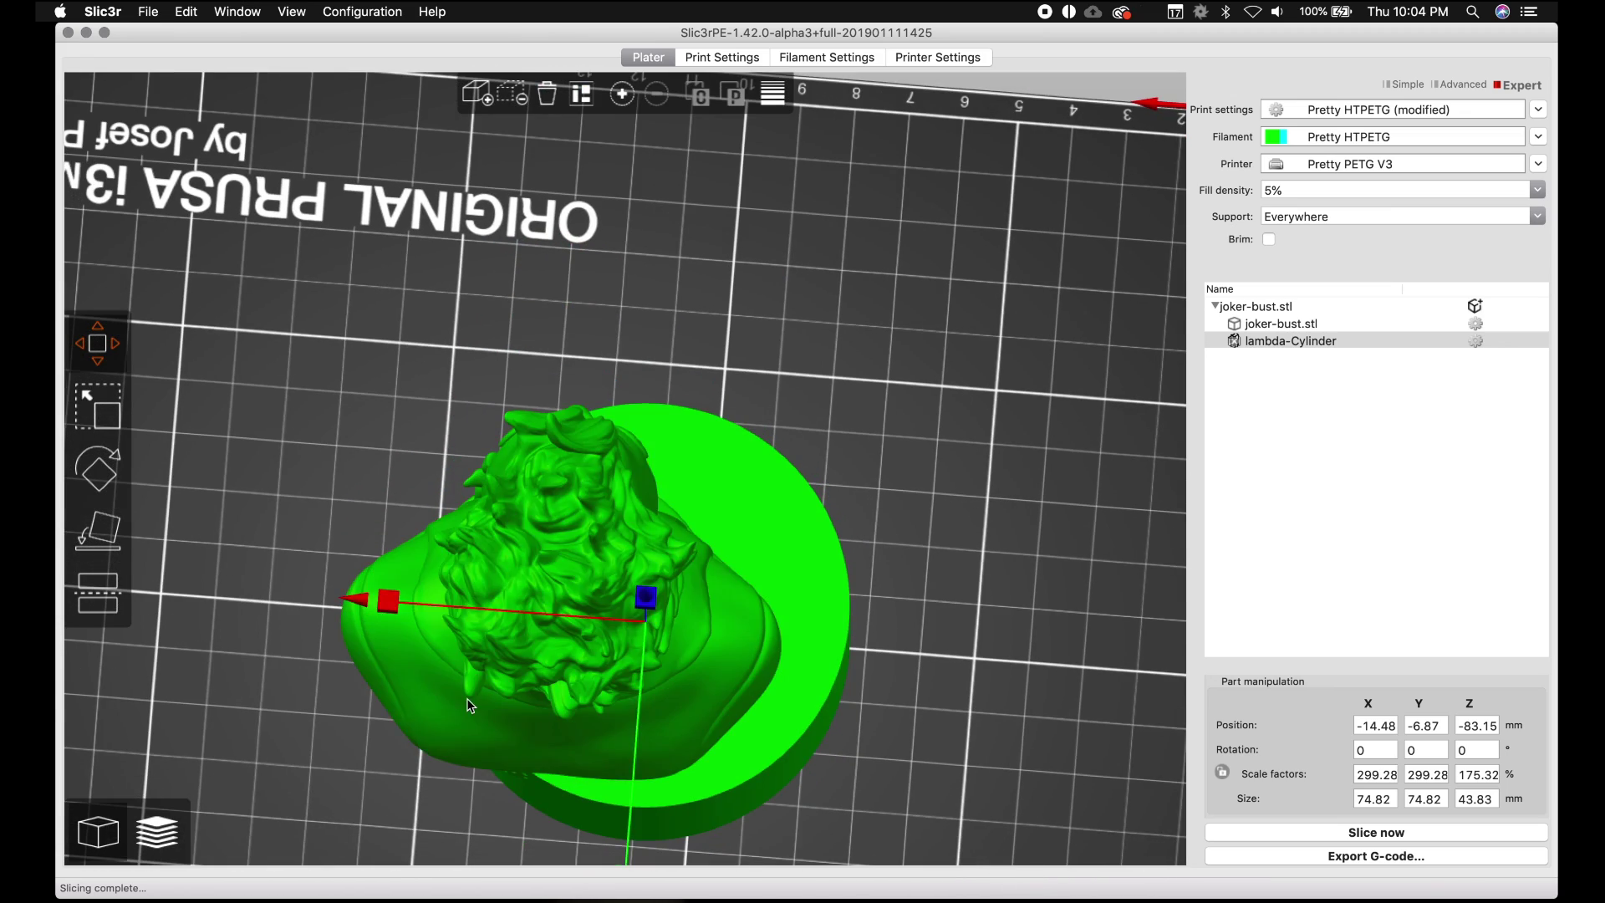
left_click_drag(388, 602, 337, 599)
left_click_drag(836, 351, 894, 522)
Add a box support blocker to the bust and move it toward the head.
left_click(898, 523)
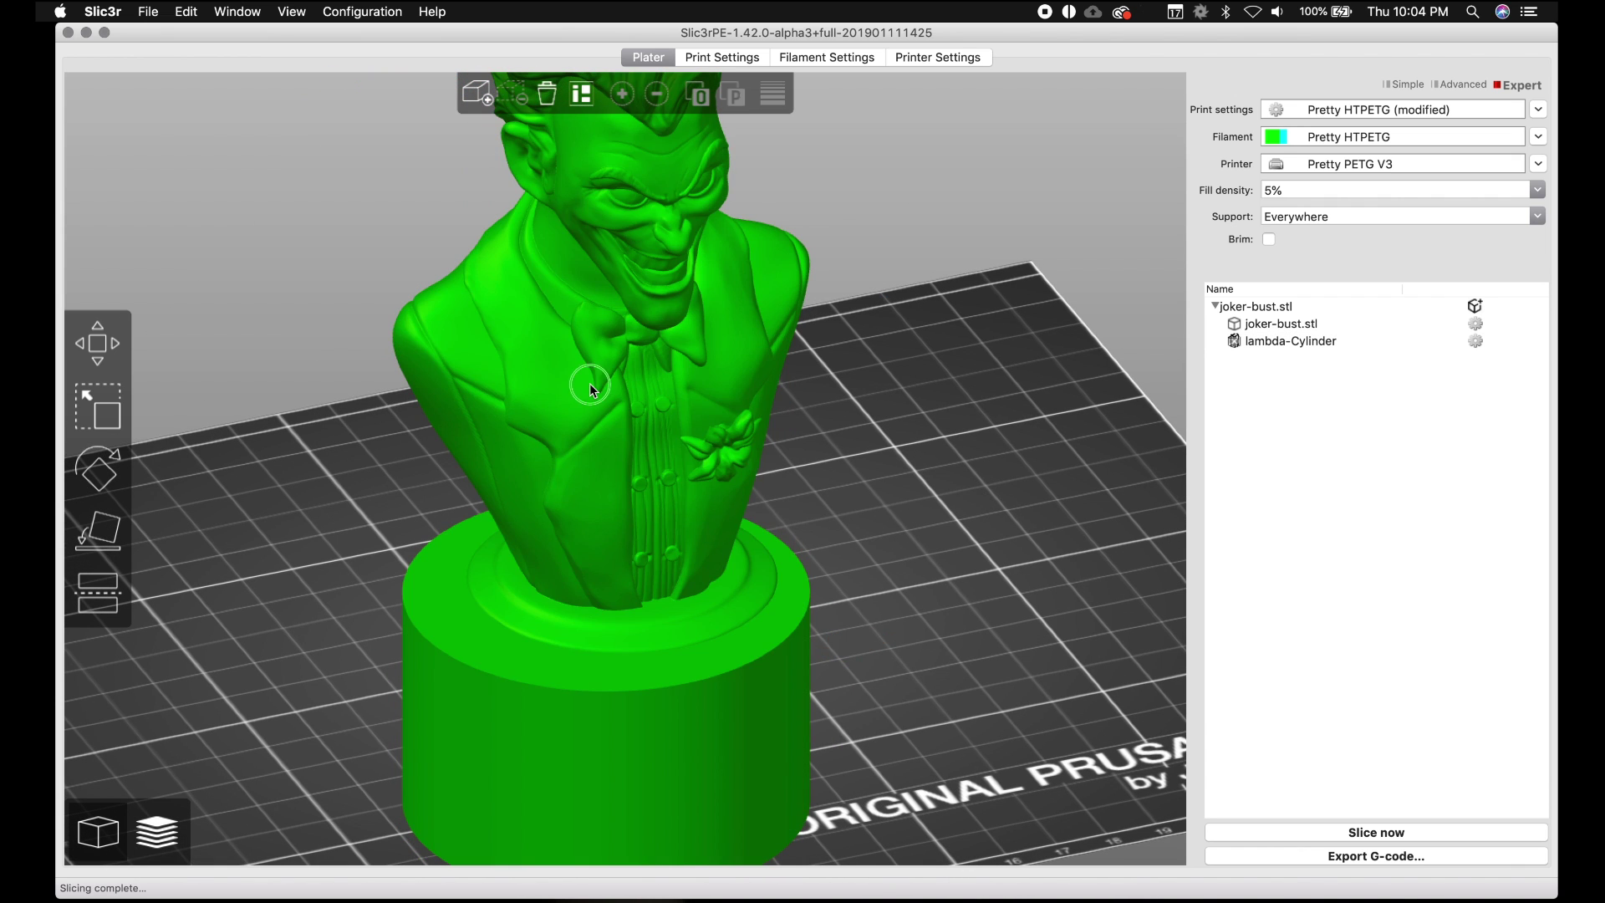
right_click(591, 387)
mouse_move(730, 600)
mouse_move(767, 632)
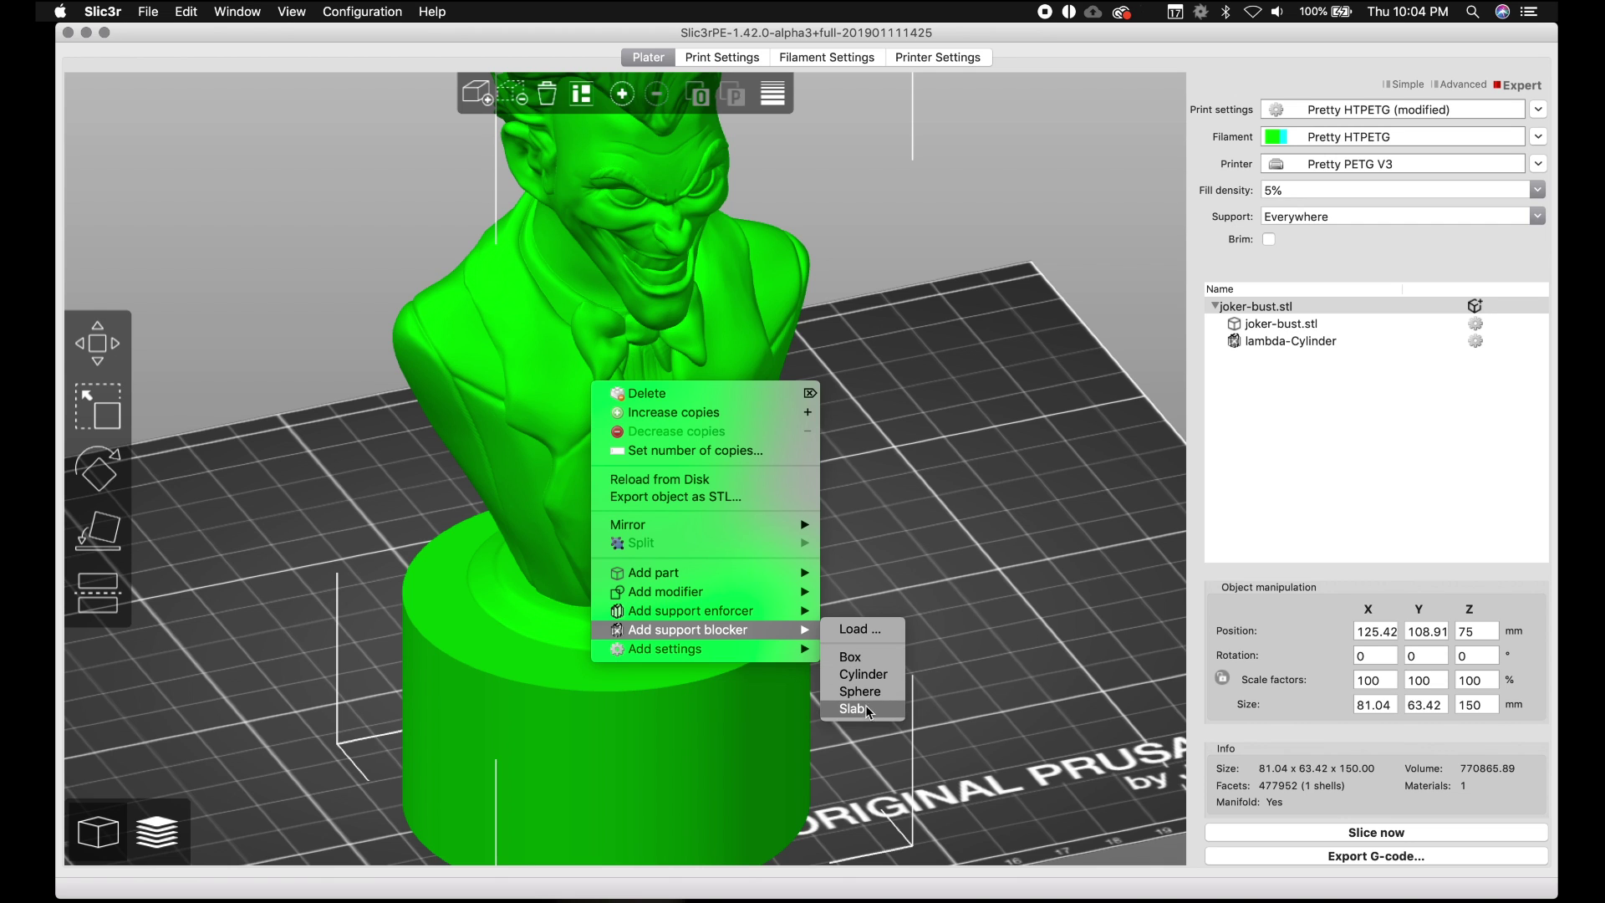
left_click(861, 657)
mouse_move(596, 288)
left_mouse_down()
mouse_move(561, 242)
mouse_move(577, 268)
left_mouse_up()
left_click_drag(1049, 477, 913, 435)
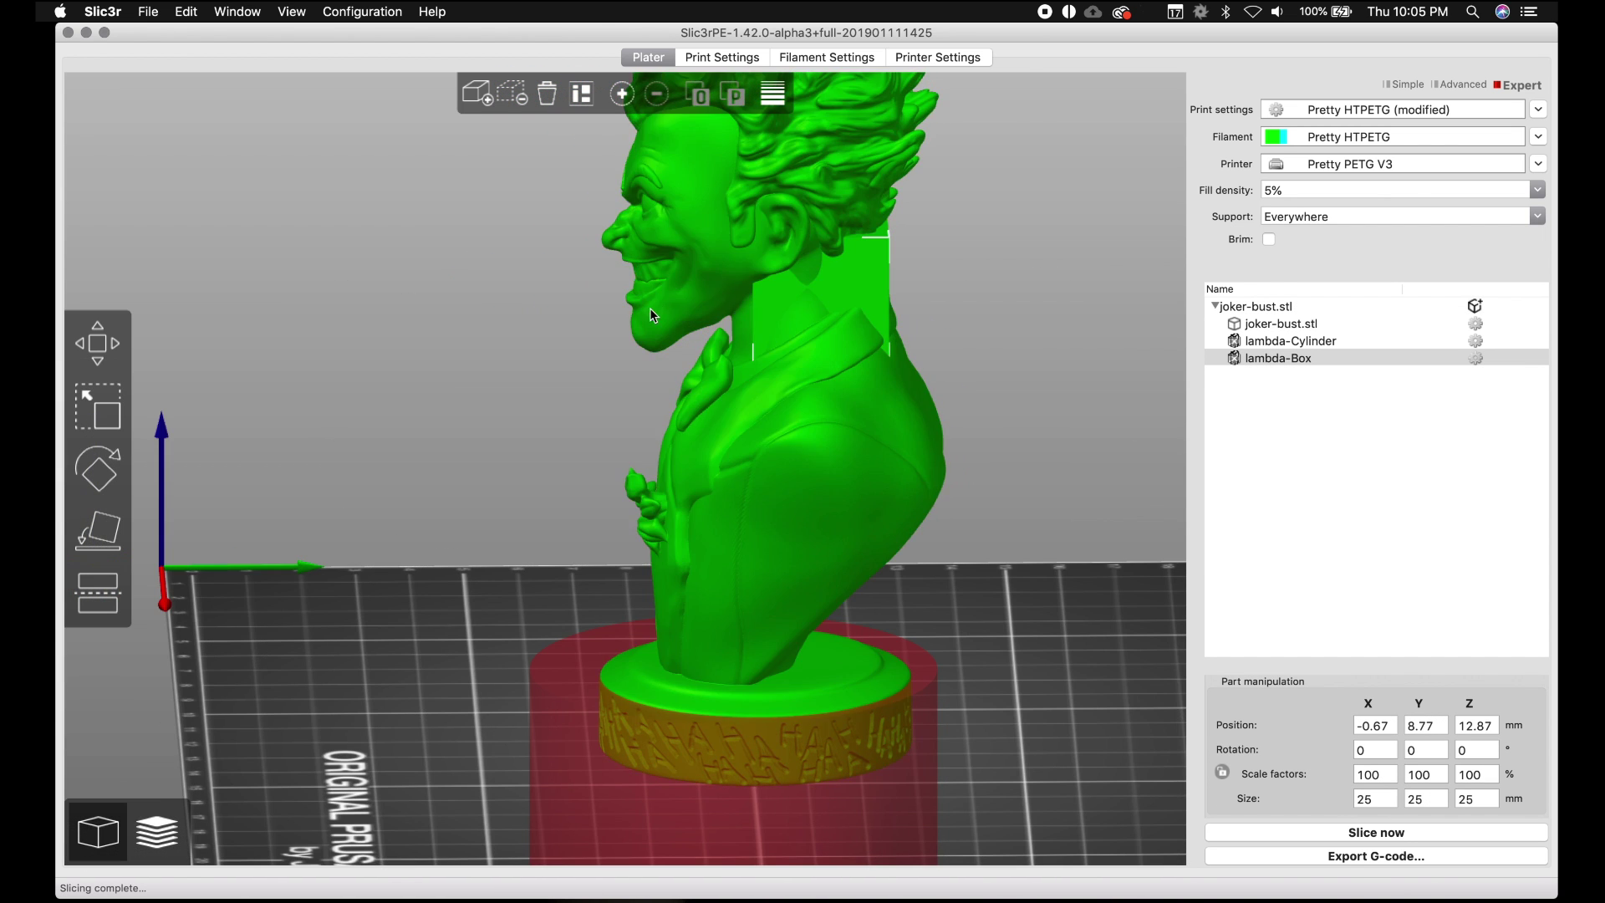
left_click_drag(846, 291, 1113, 427)
Raise the box blocker up over the bust's head.
left_click(91, 394)
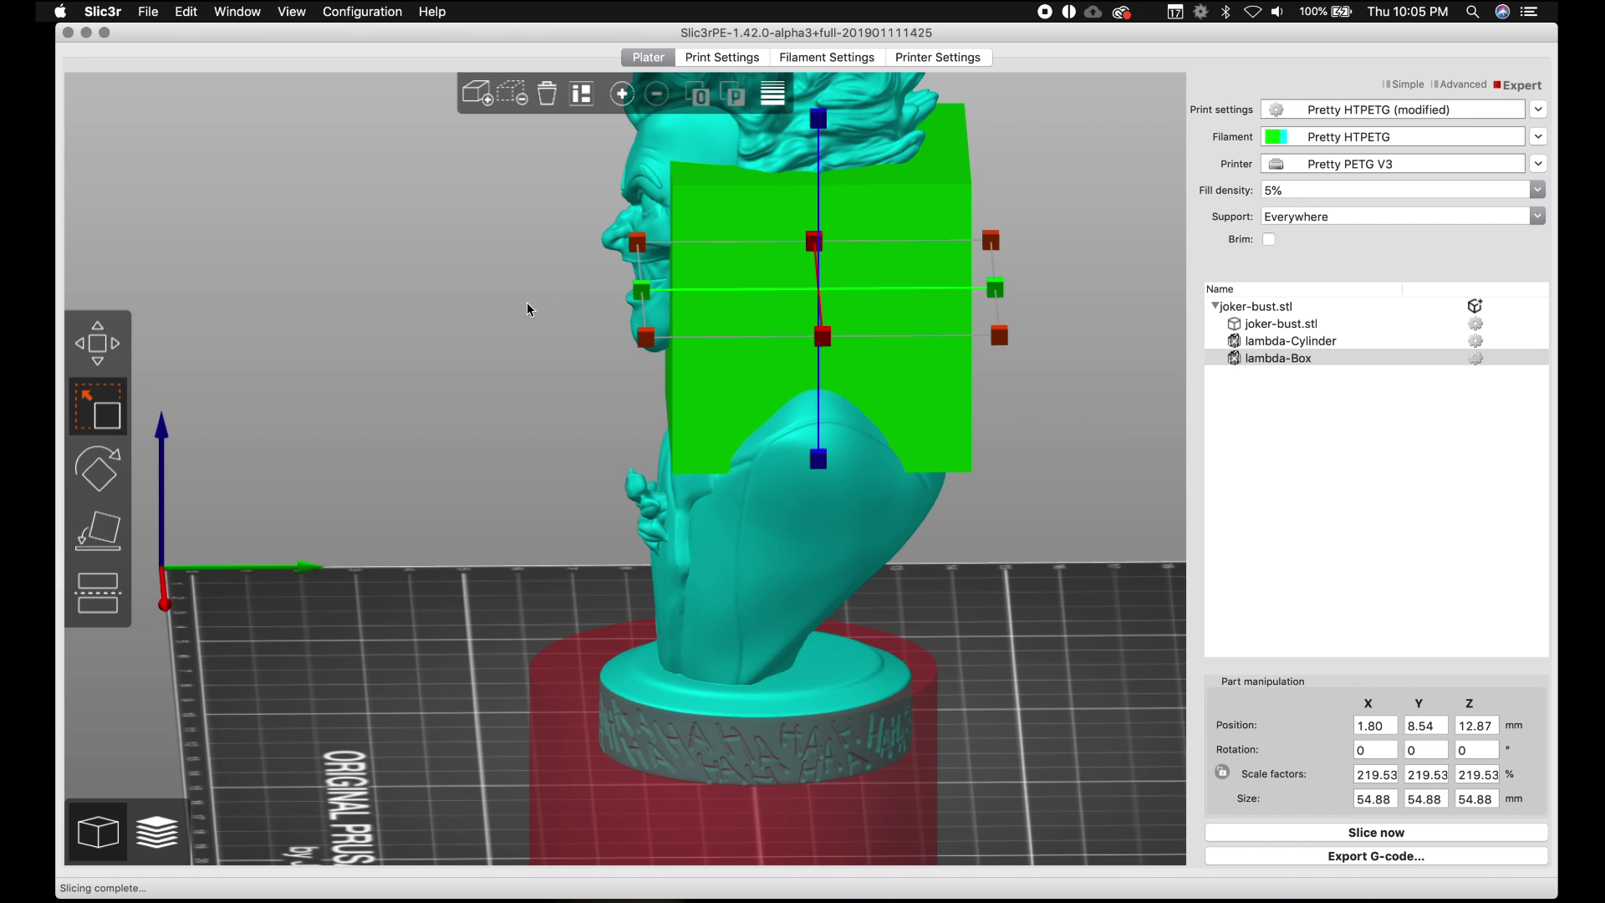
left_click(98, 343)
scroll(1011, 445, "down", 5)
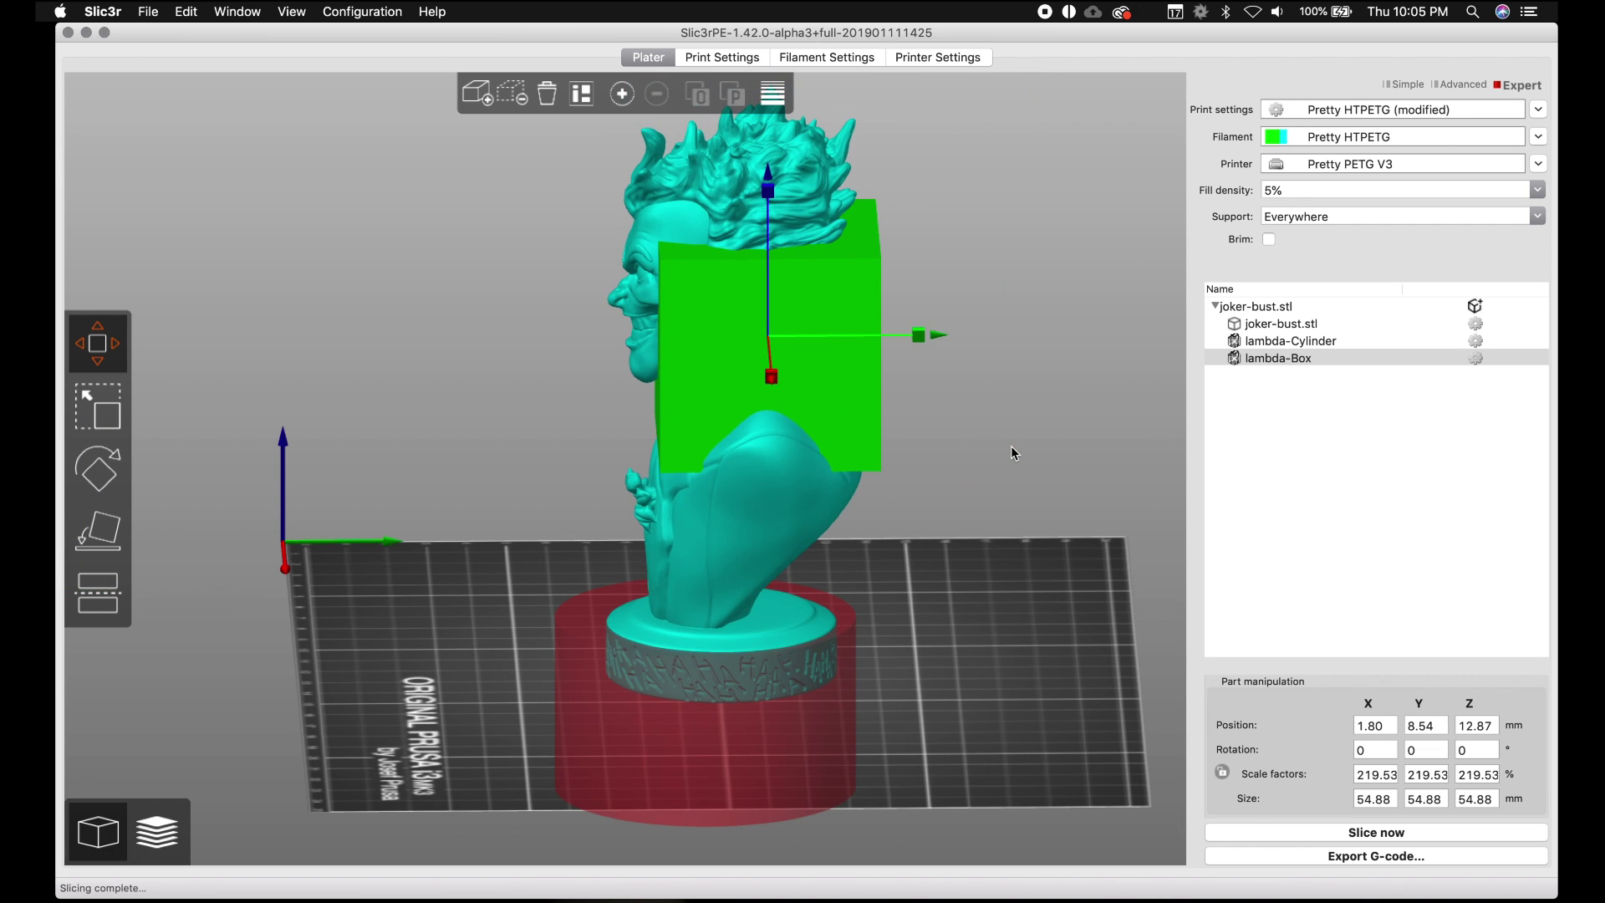
left_click_drag(770, 190, 770, 100)
left_click_drag(933, 239, 874, 212)
mouse_move(955, 387)
left_mouse_down()
mouse_move(953, 362)
mouse_move(931, 362)
mouse_move(930, 404)
left_mouse_up()
Widen and heighten the box to 54.88 × 76.62 × 70.99 mm and raise it above the chin.
left_click(117, 425)
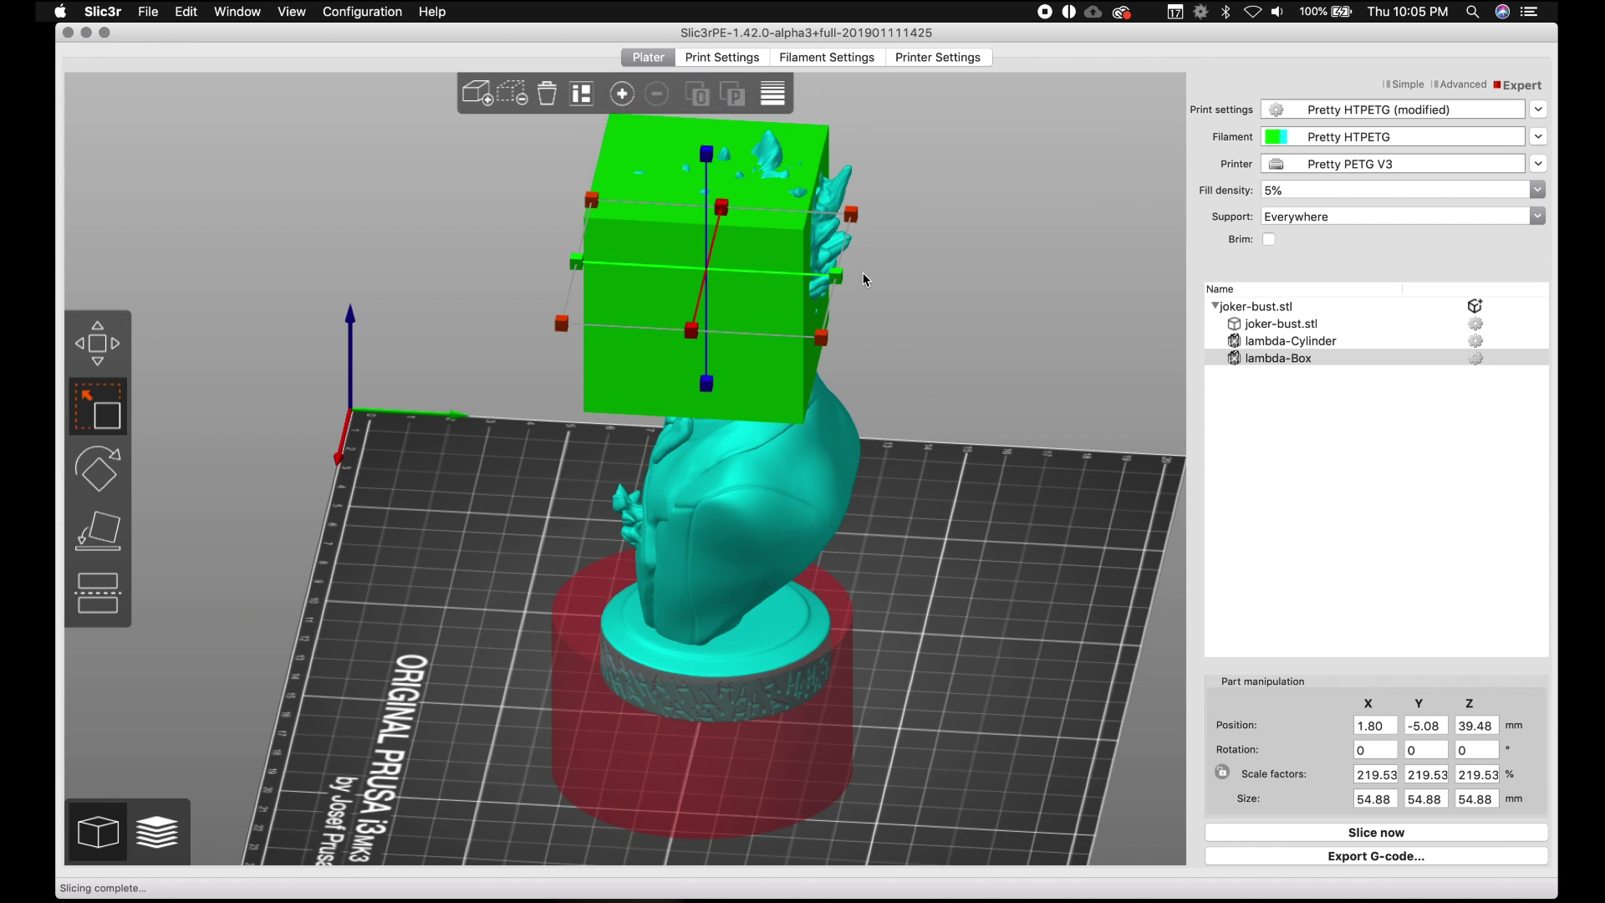
left_click_drag(837, 276, 885, 281)
left_click_drag(708, 154, 708, 121)
left_click(99, 344)
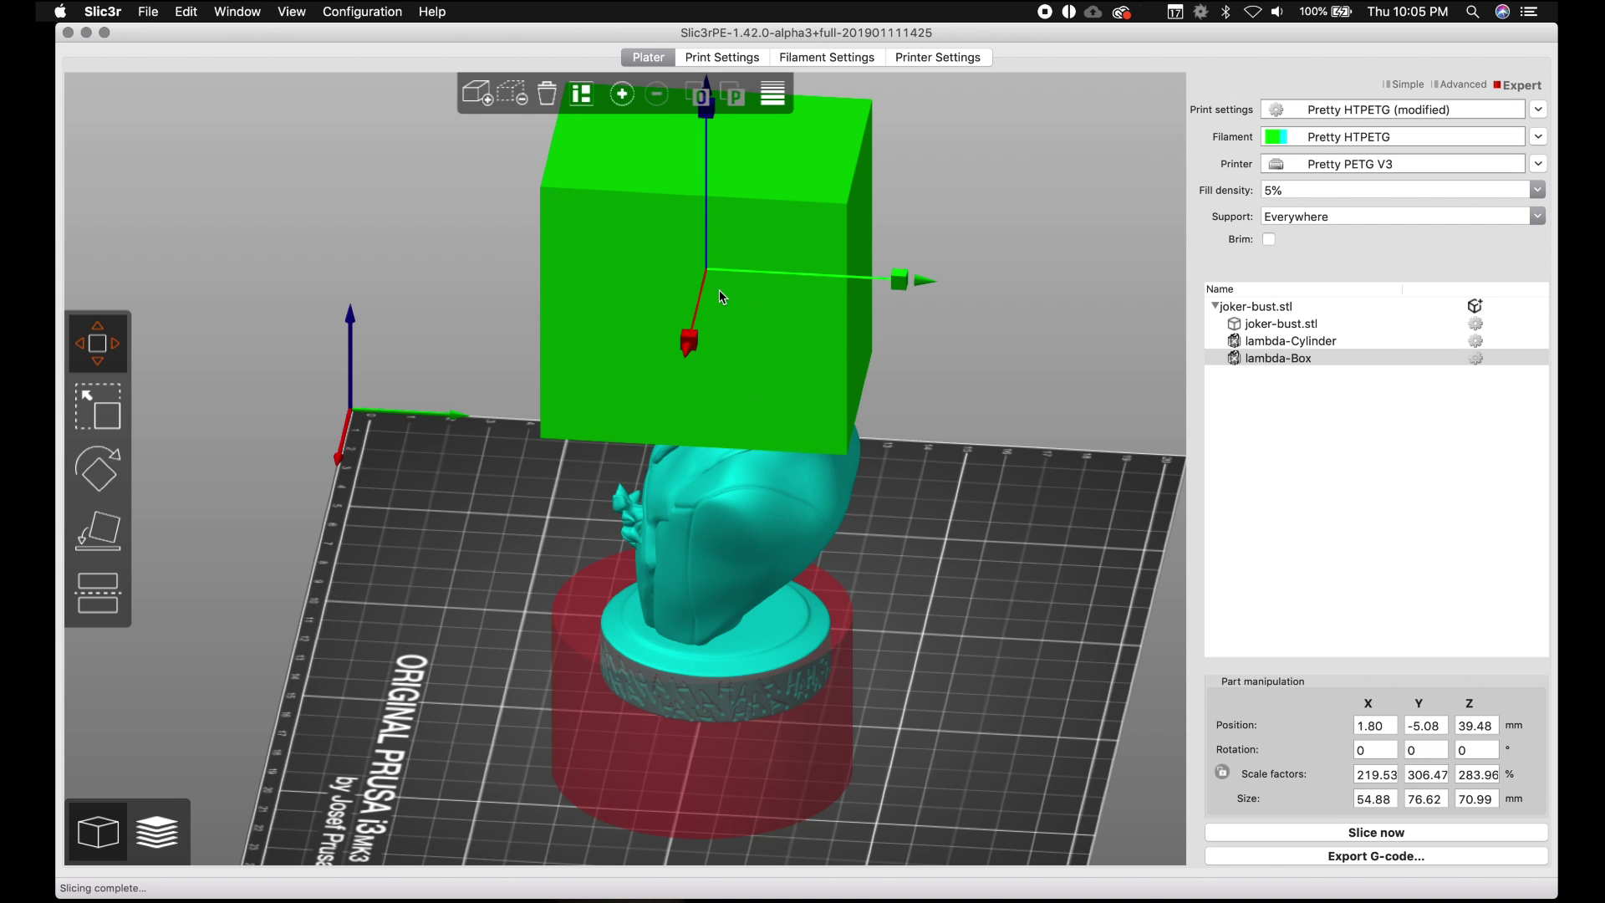
scroll(1000, 451, "down", 3)
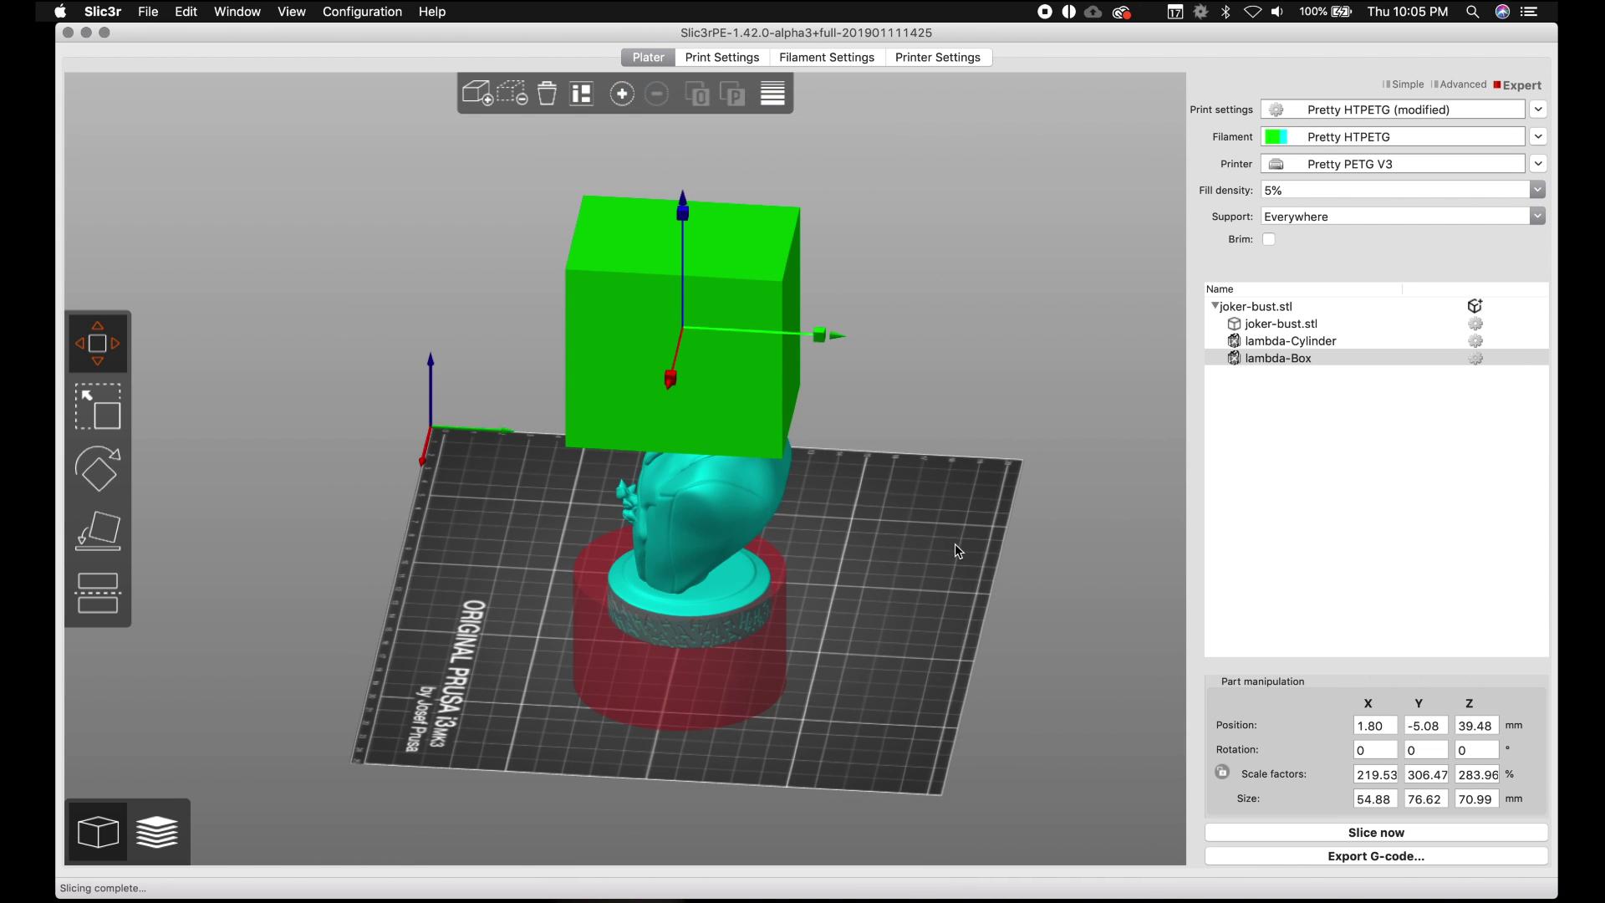
key("3")
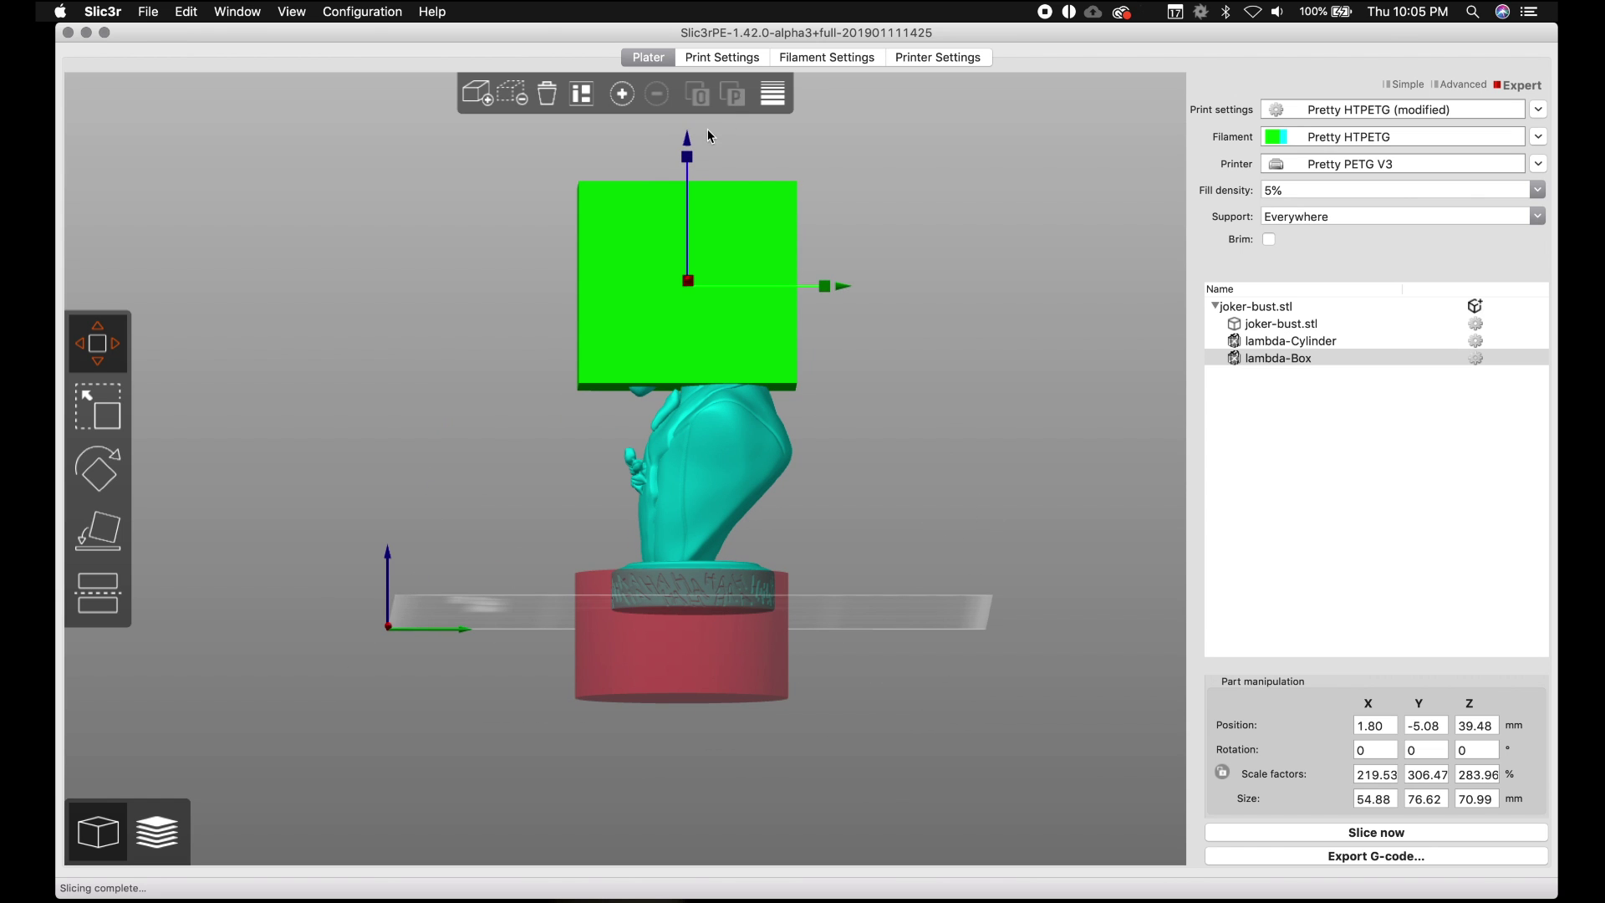
left_click_drag(687, 156, 692, 140)
left_click_drag(904, 620, 735, 669)
Deselect the box and orbit the re-sliced preview to check the support column under the chin.
left_click(909, 608)
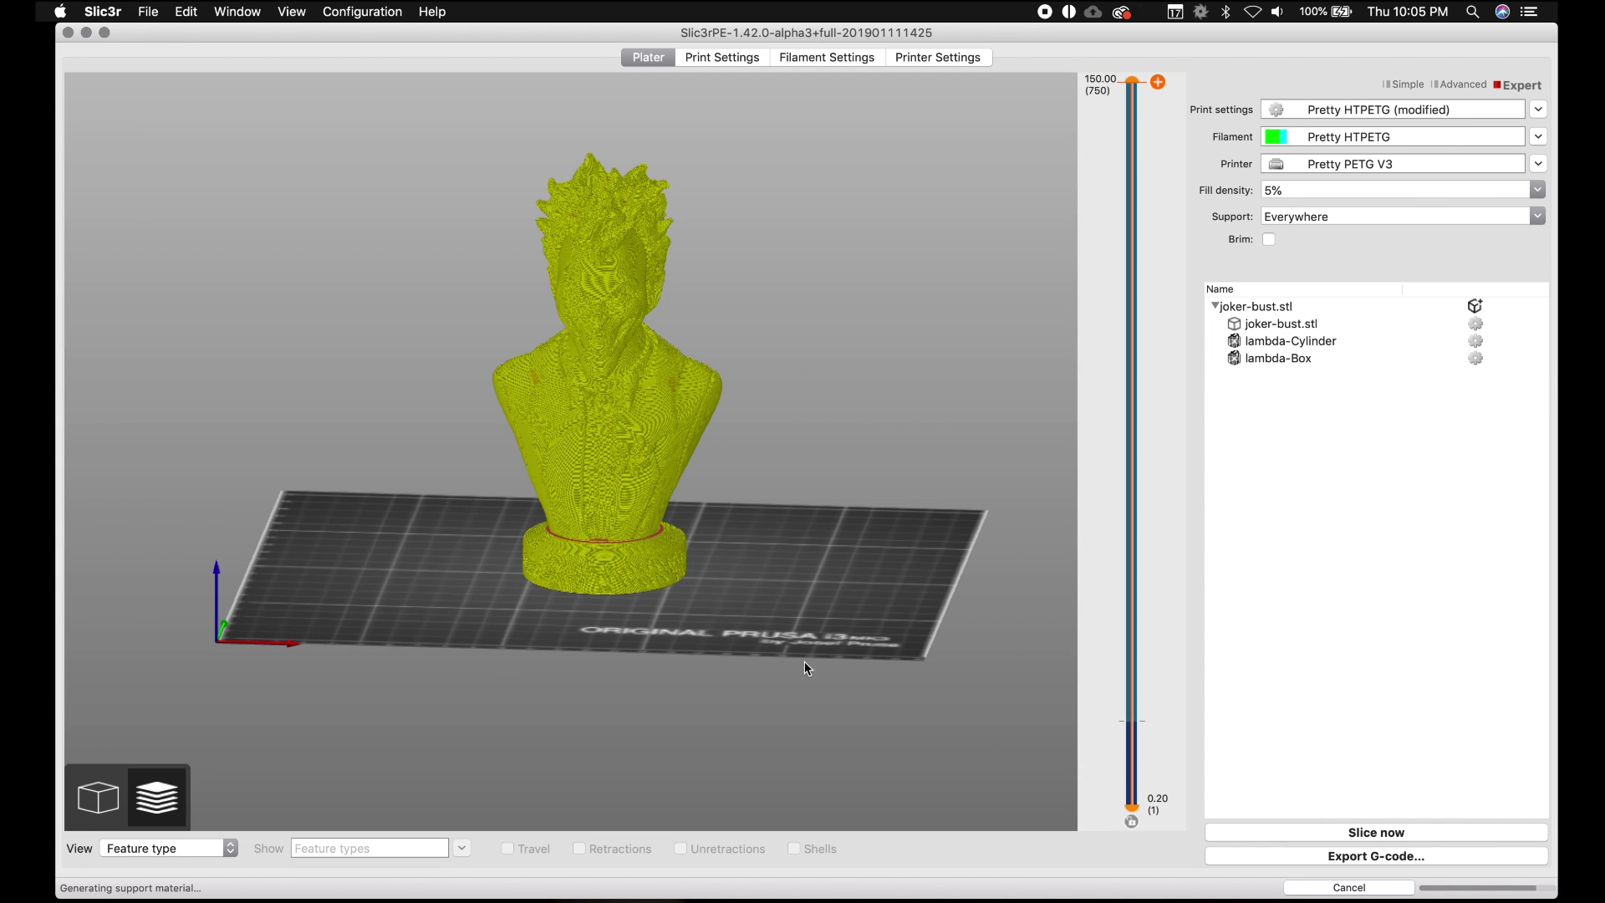
scroll(781, 623, "up", 5)
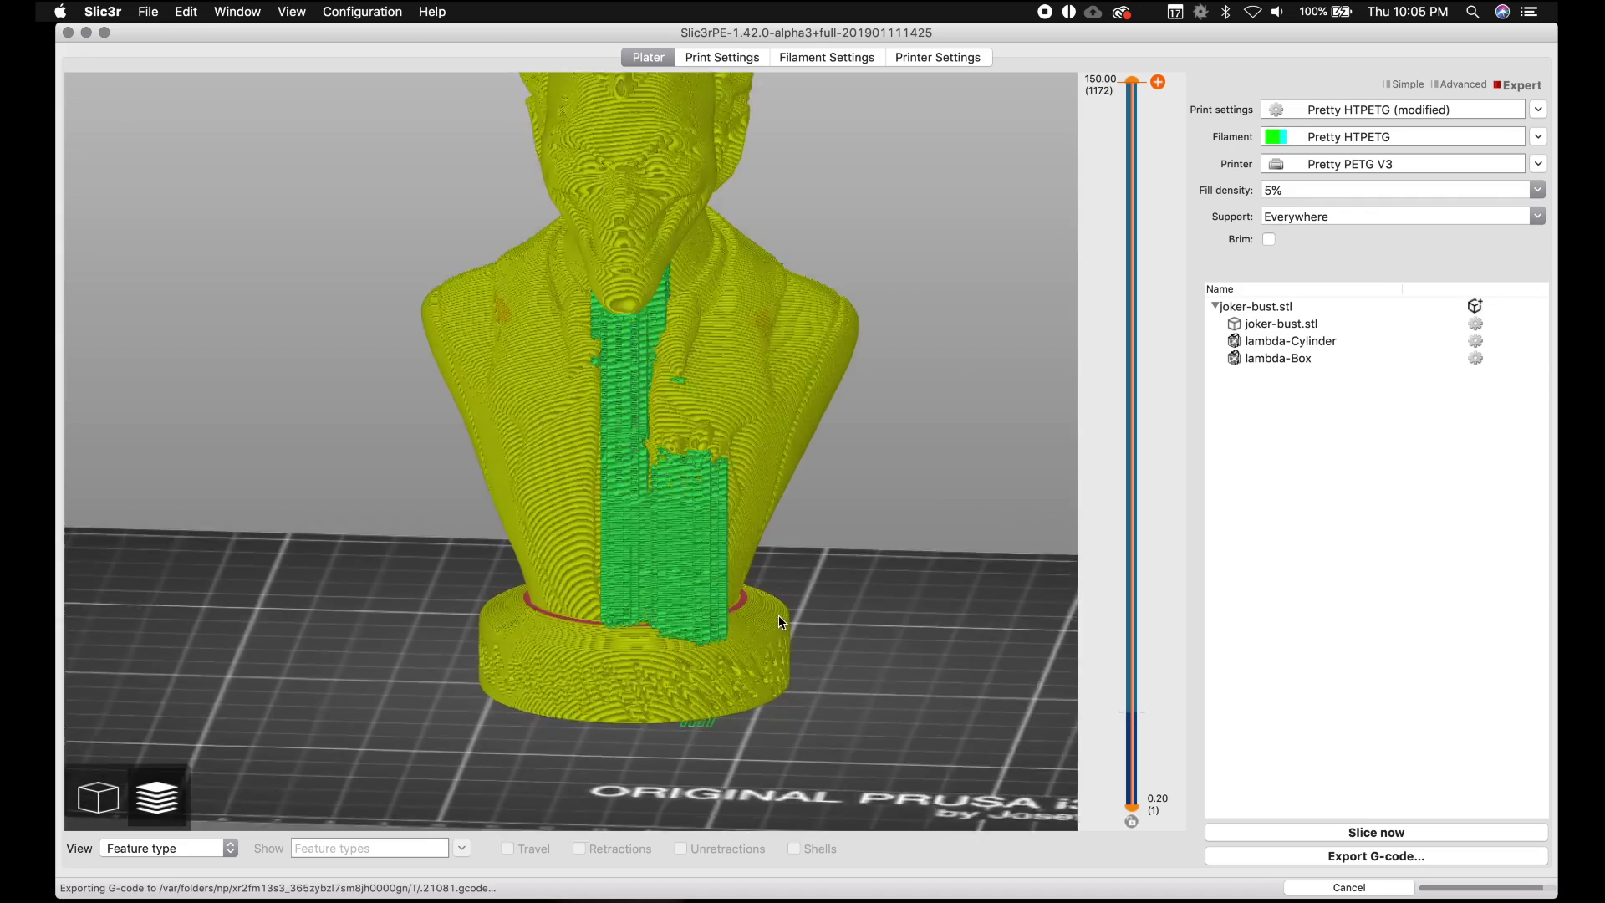
left_click_drag(834, 651, 738, 660)
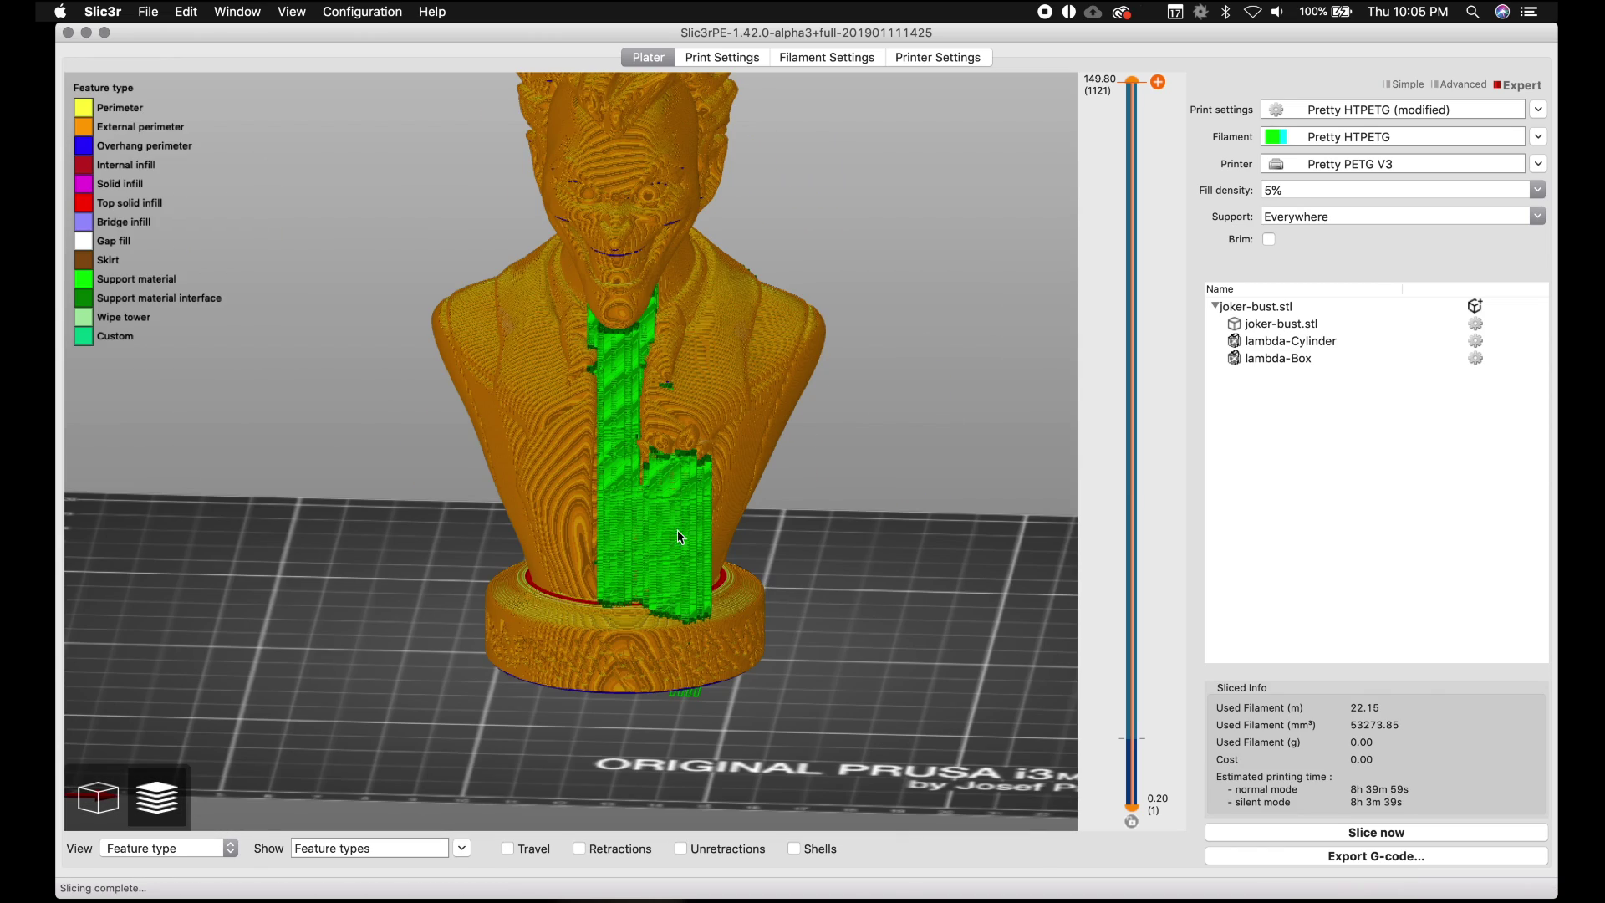
left_click_drag(826, 678, 749, 672)
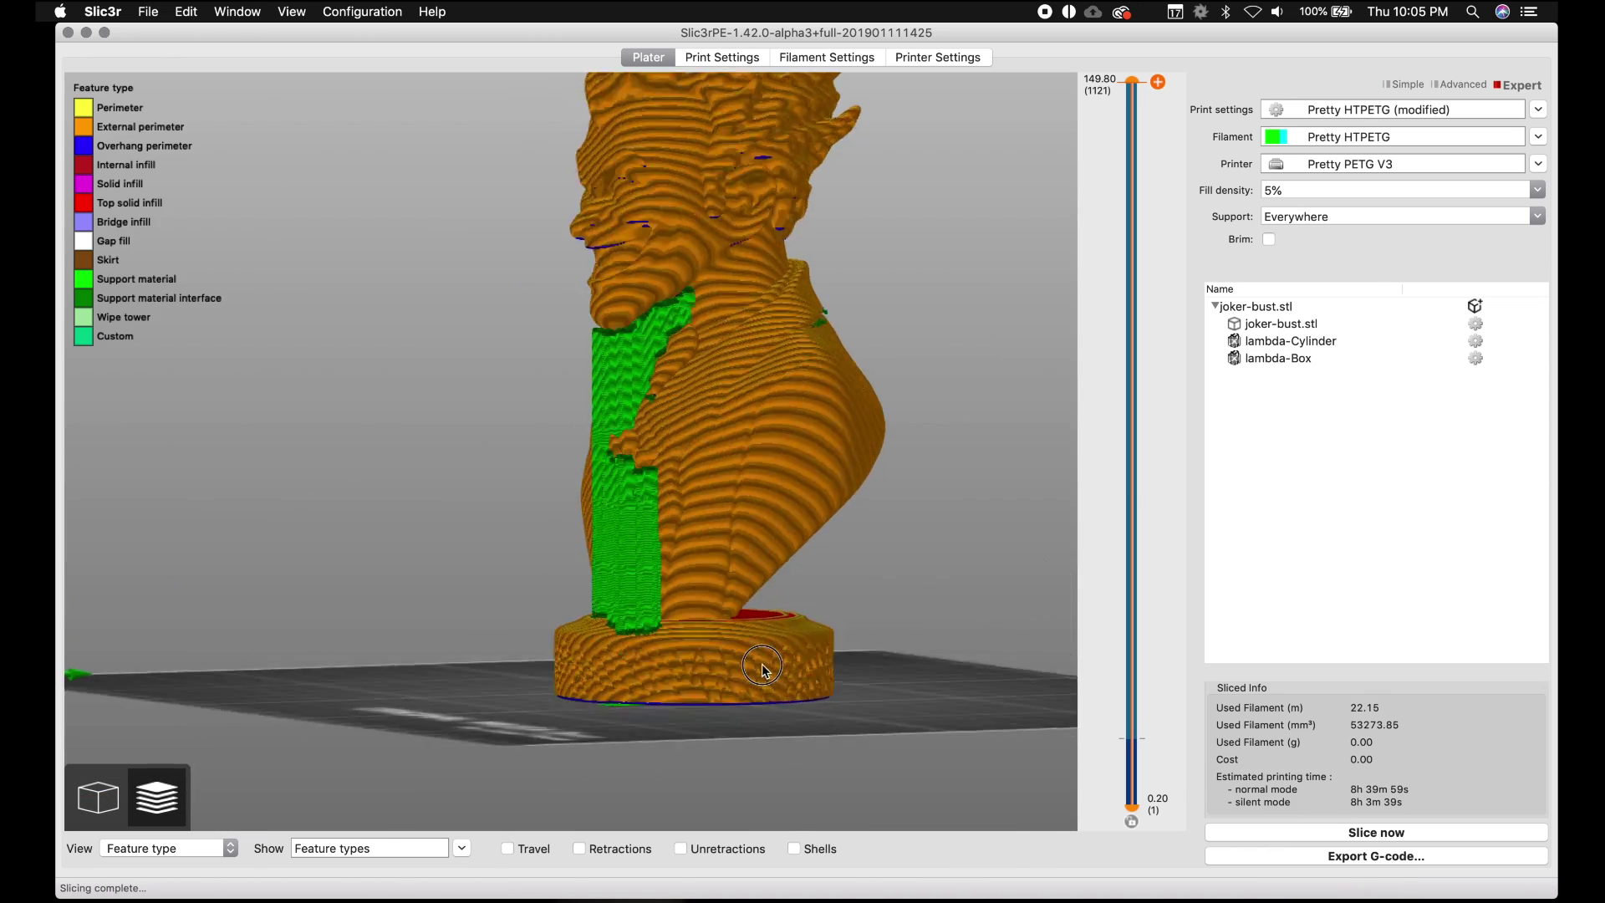
left_click_drag(762, 669, 867, 688)
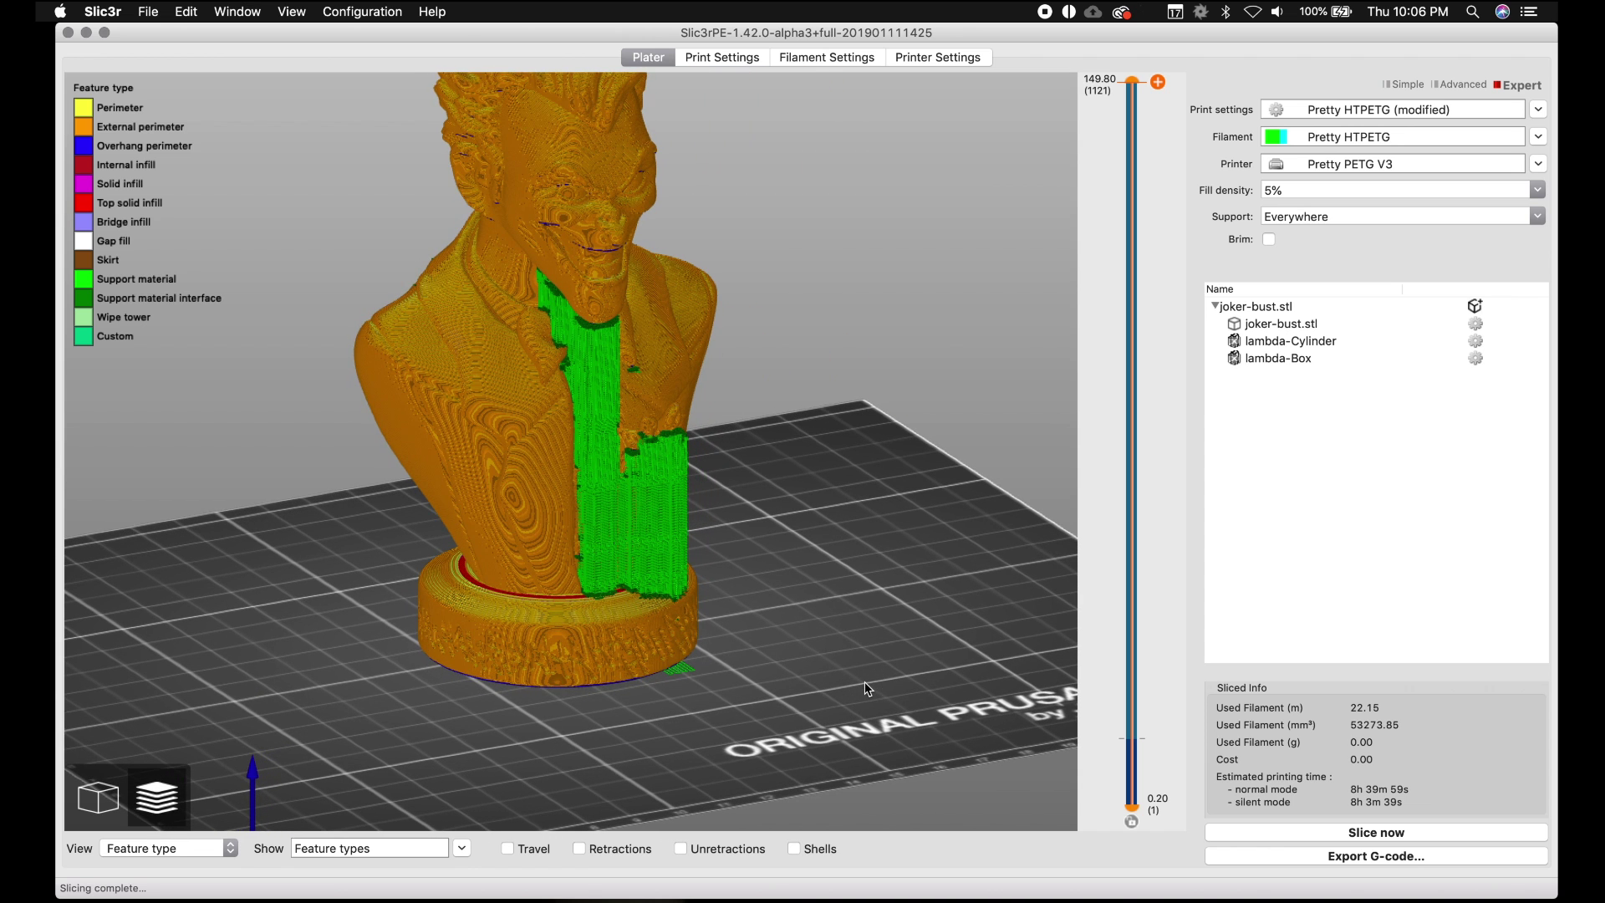
left_click_drag(826, 684, 723, 688)
Review the Support material settings, then return to the preview showing 22.15 m filament and 8h 39m 59s.
left_click(716, 59)
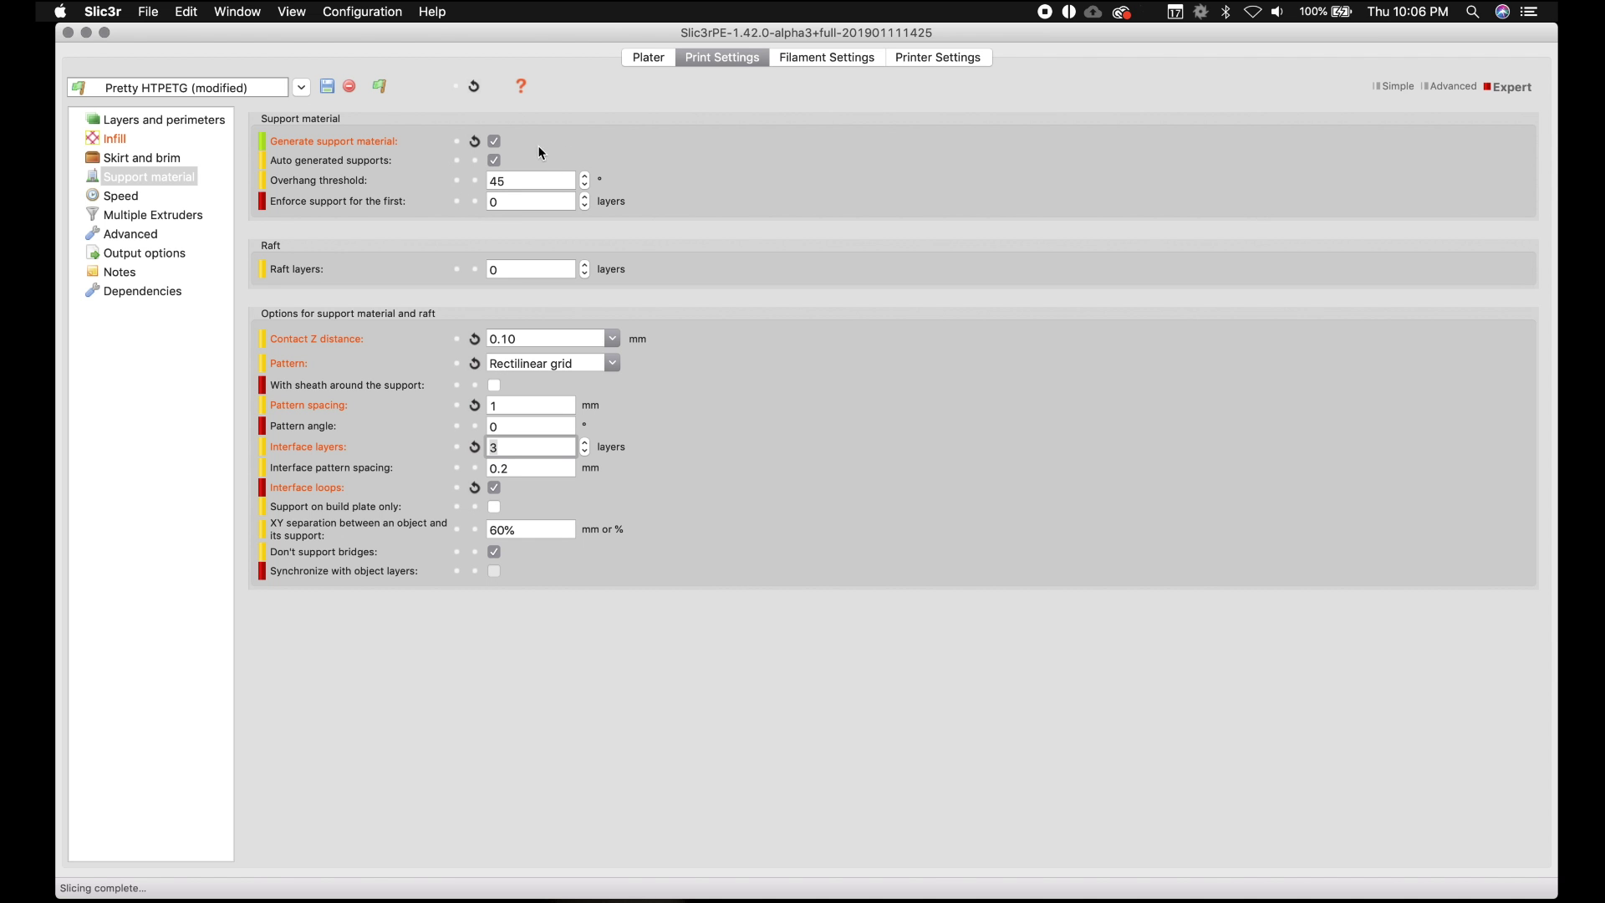
left_click(650, 58)
mouse_move(934, 663)
left_mouse_down()
mouse_move(986, 657)
mouse_move(865, 666)
mouse_move(955, 662)
left_mouse_up()
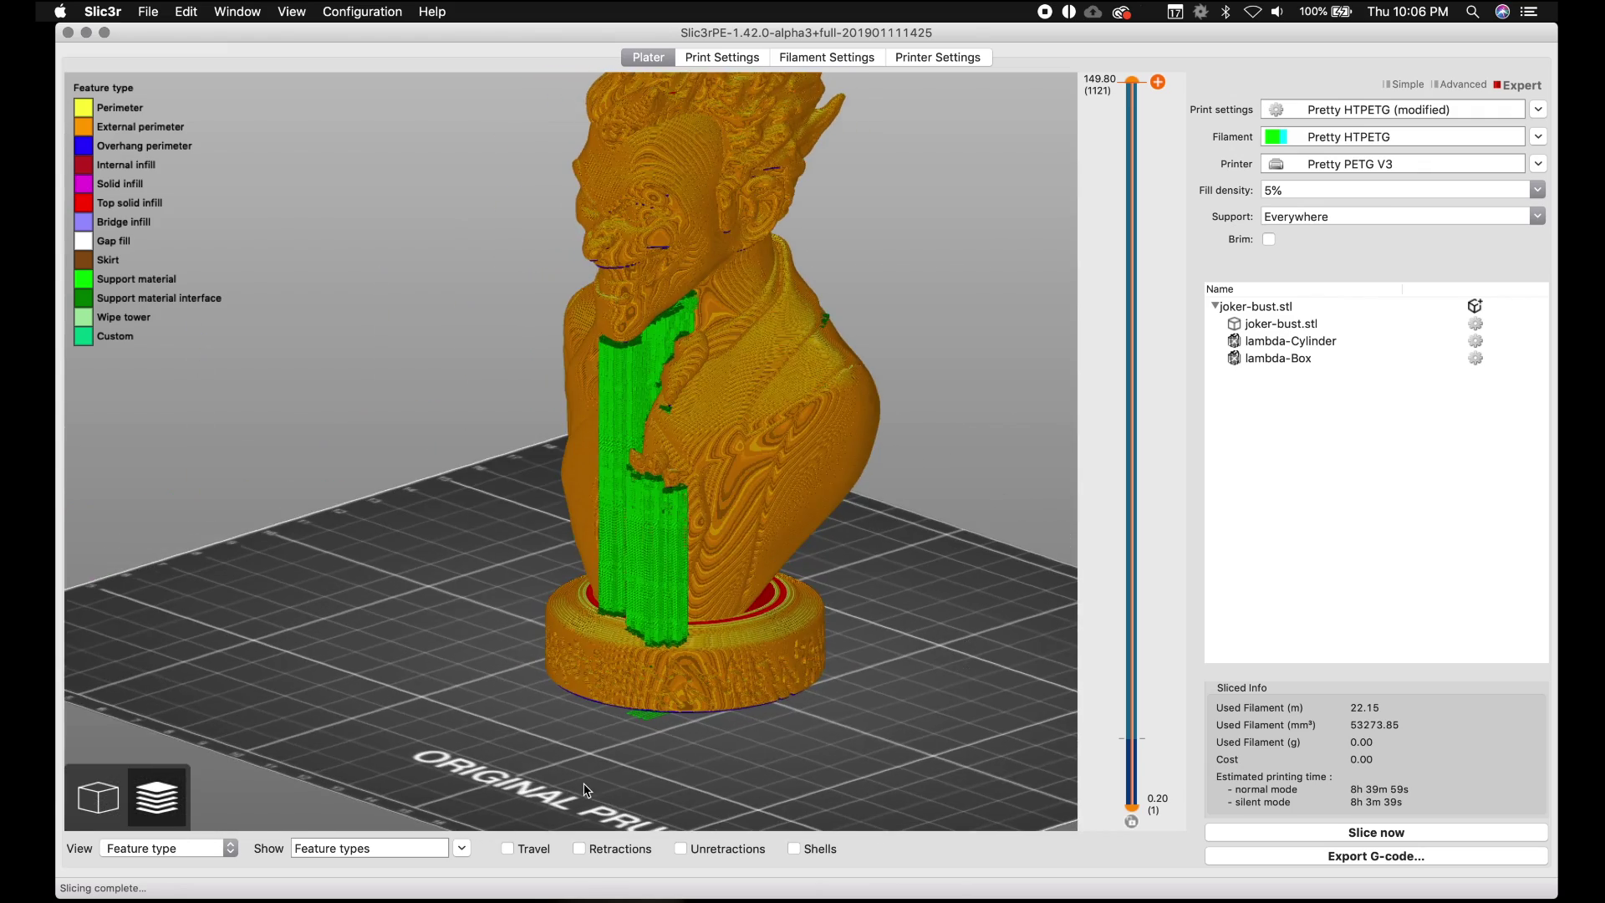
Switch to the 3D view and orbit around the red cylinder and box blockers at base and head.
left_click(105, 799)
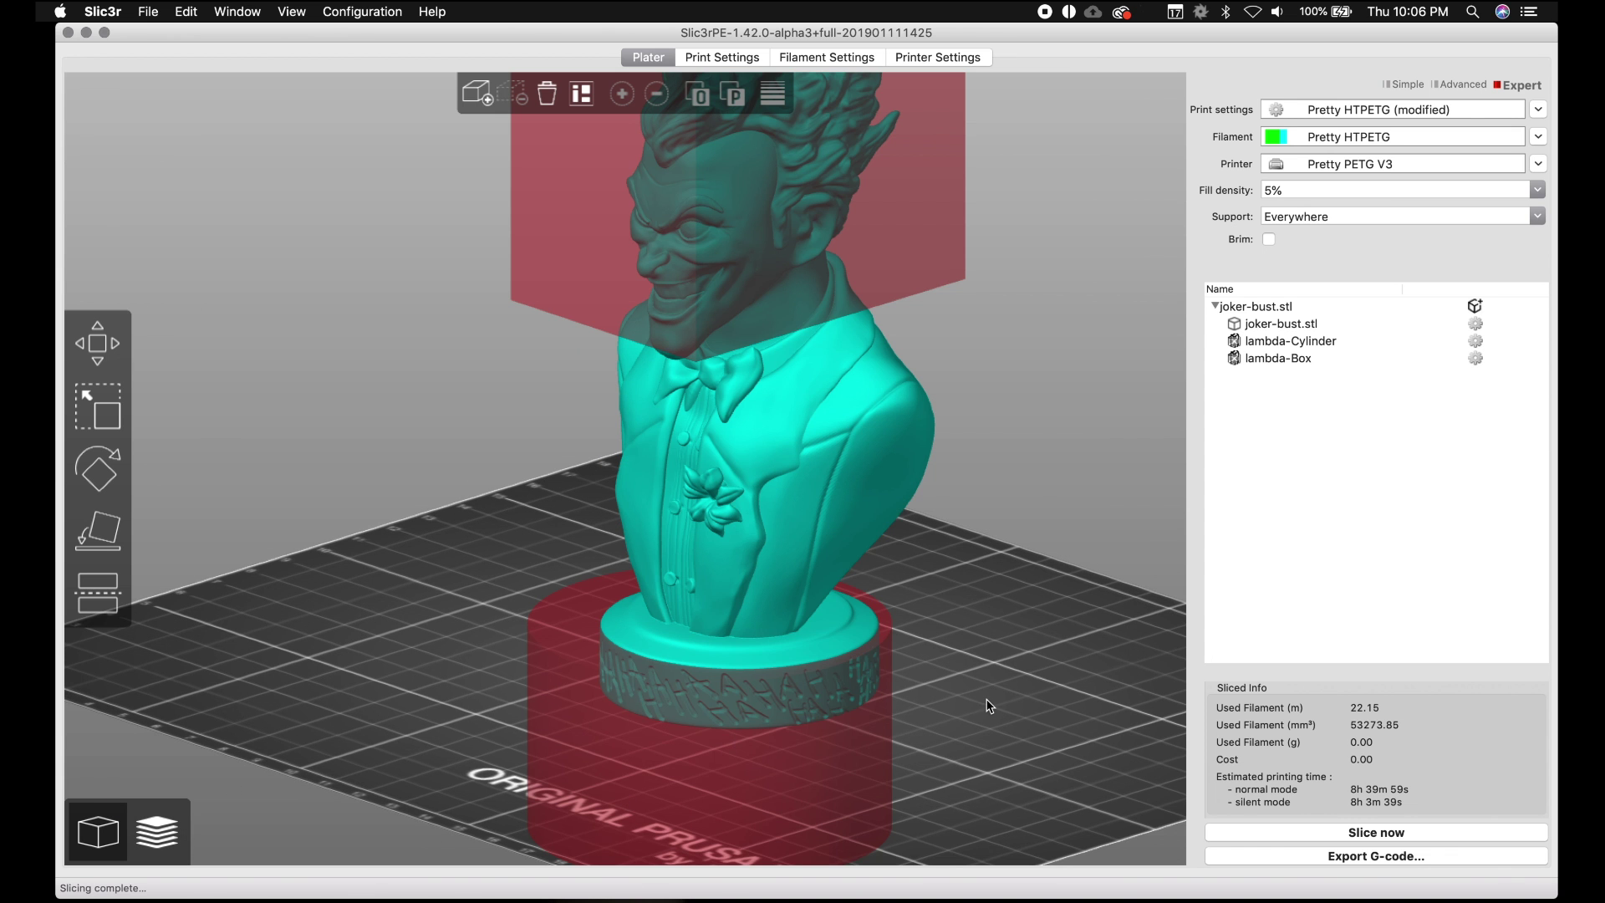
left_click_drag(992, 702, 801, 422)
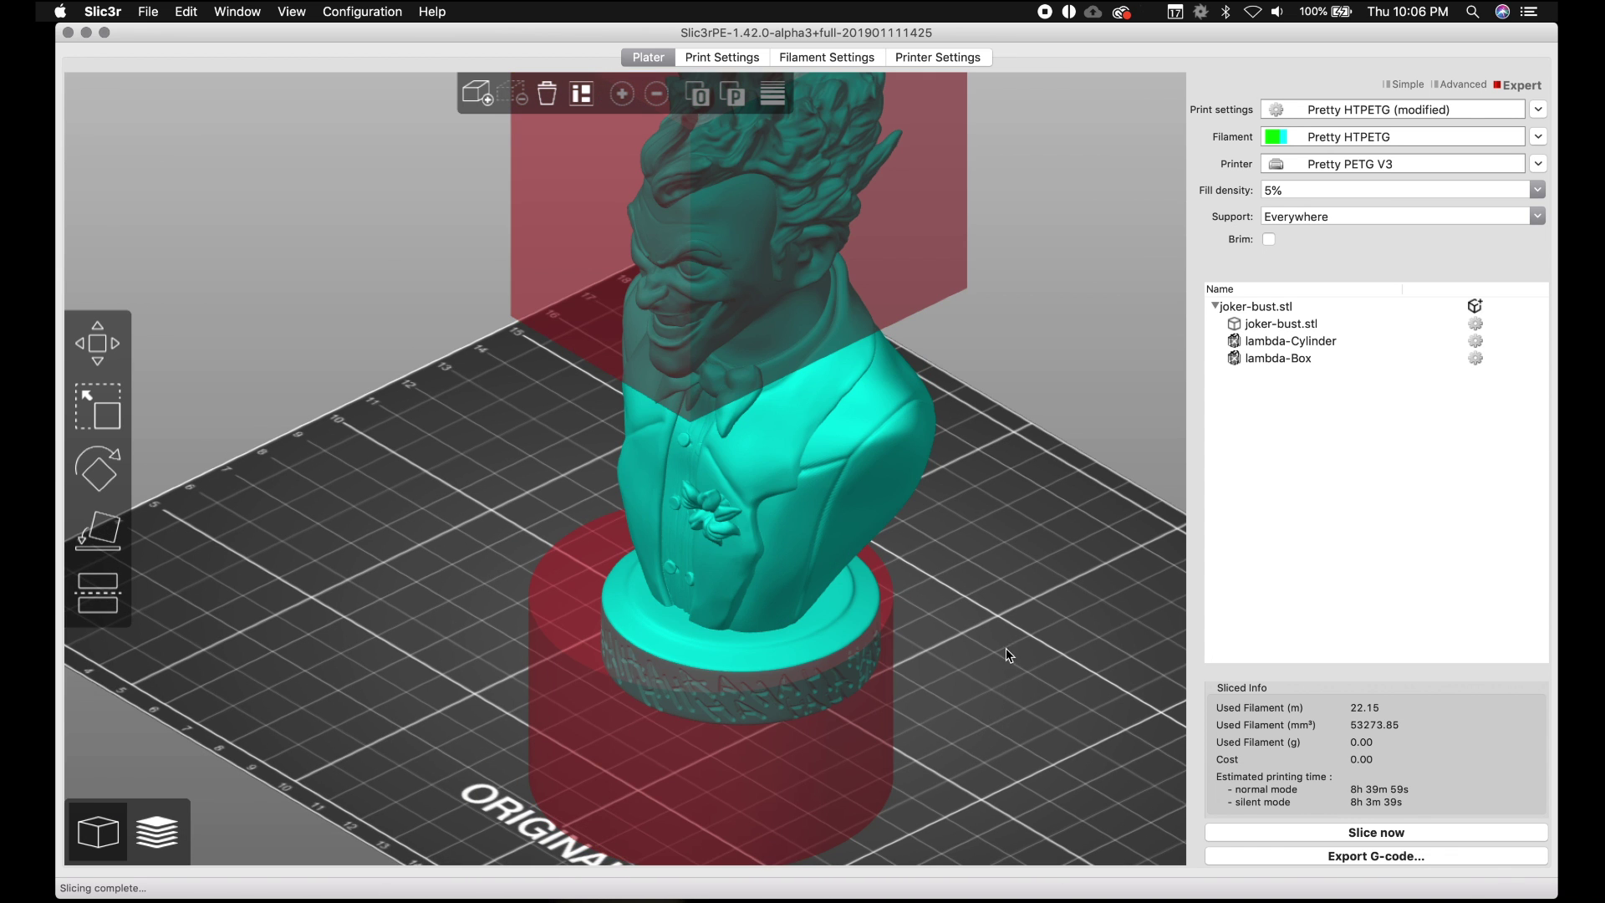
left_click_drag(978, 607, 975, 602)
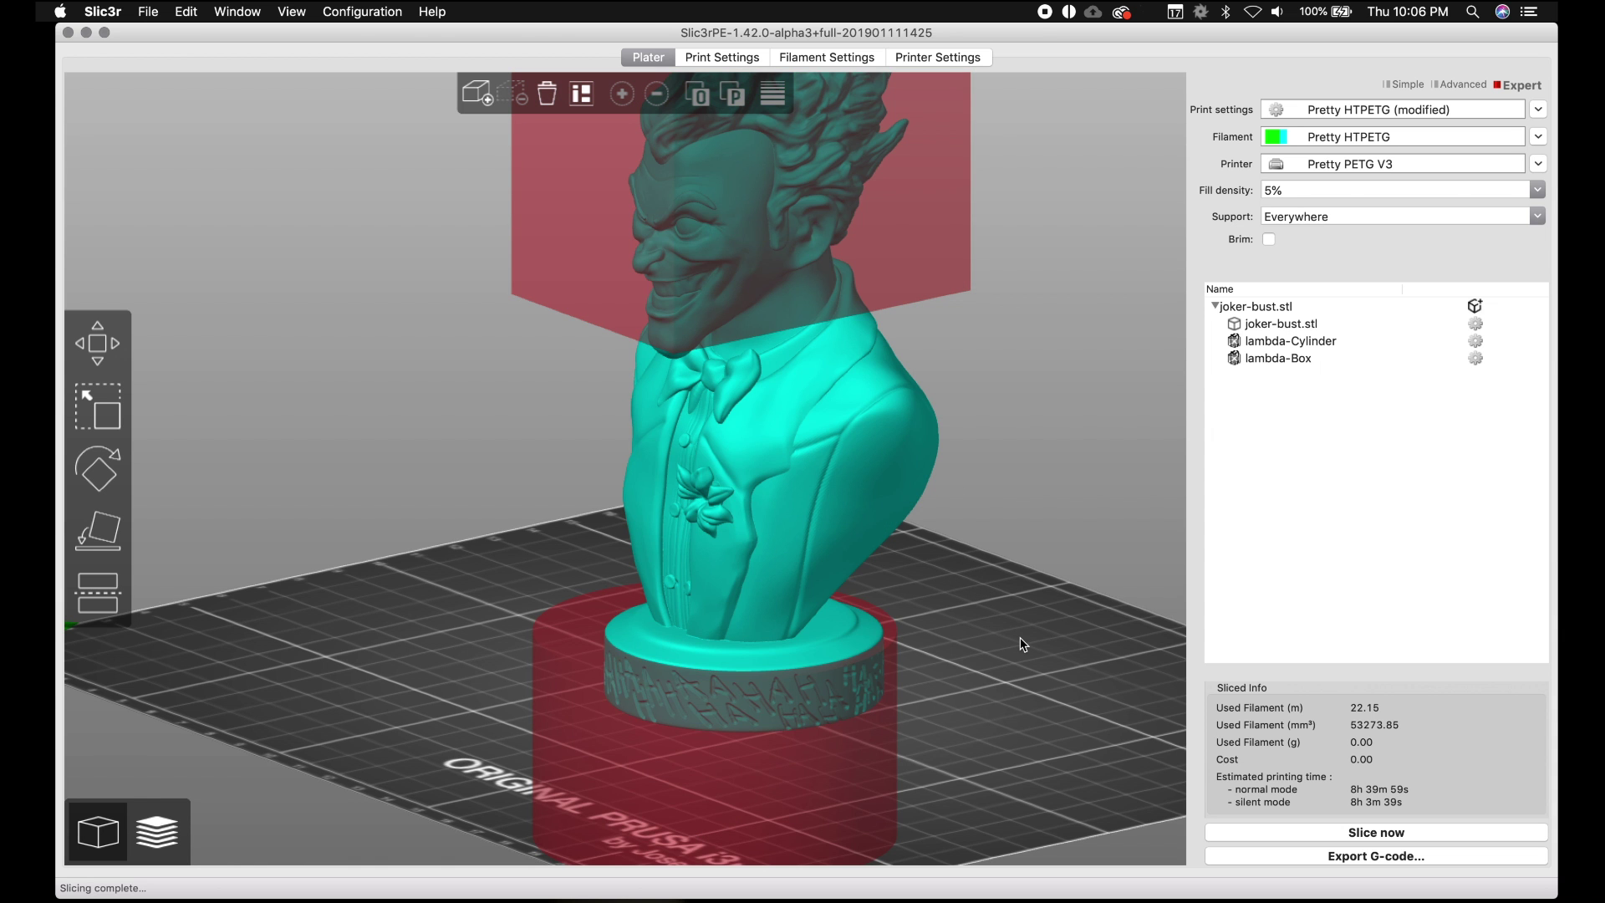
left_click_drag(1025, 658, 942, 705)
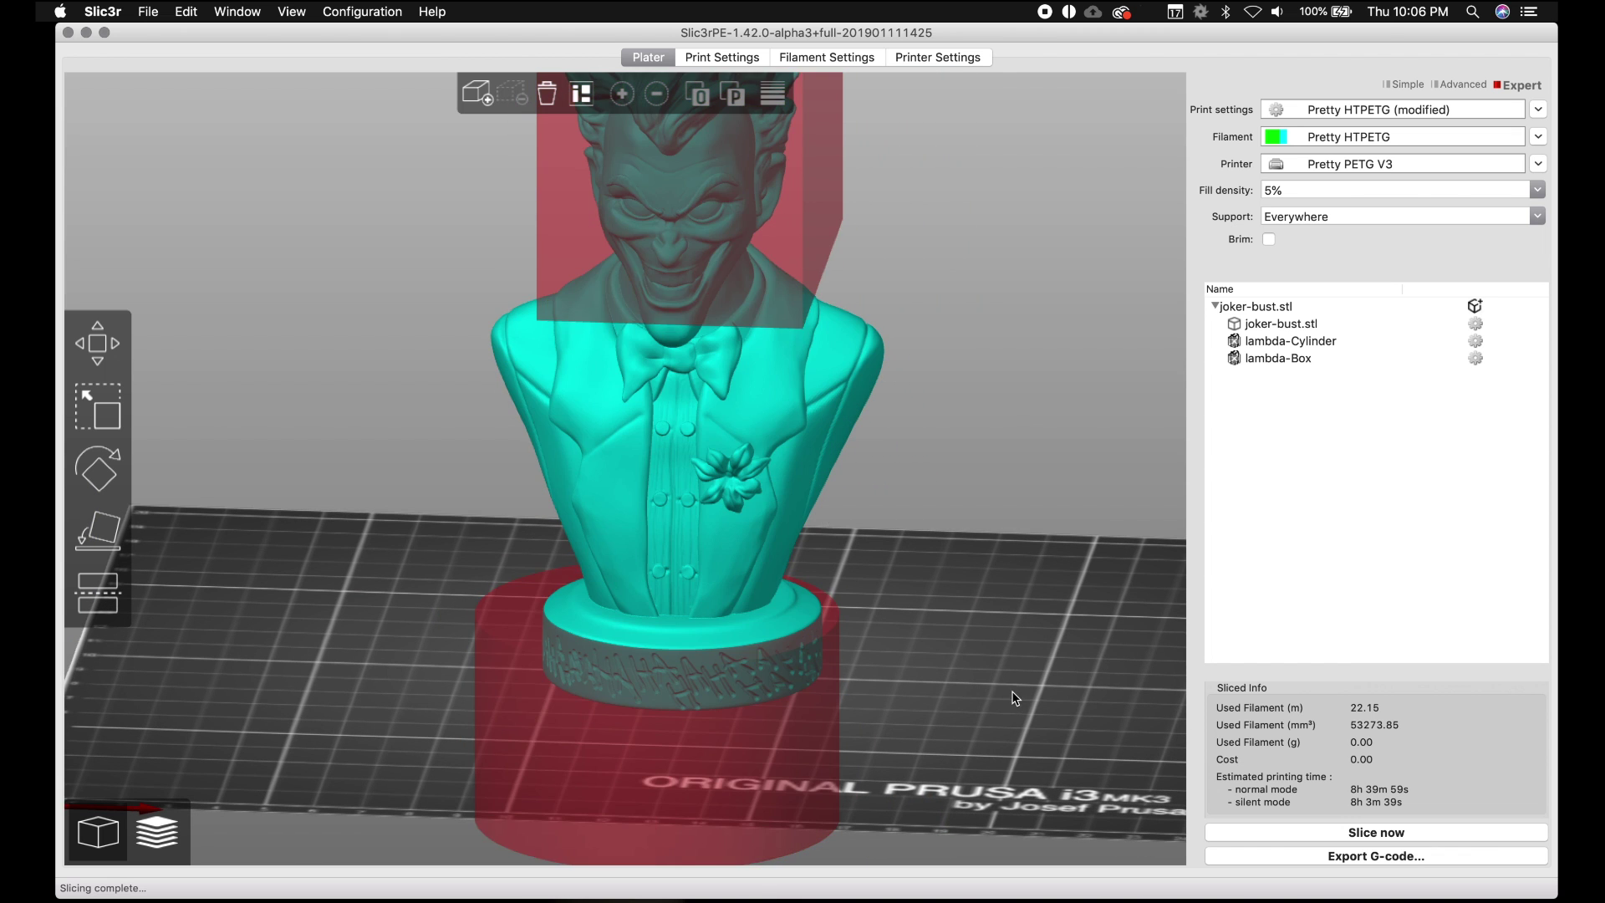
left_click_drag(1012, 692, 984, 696)
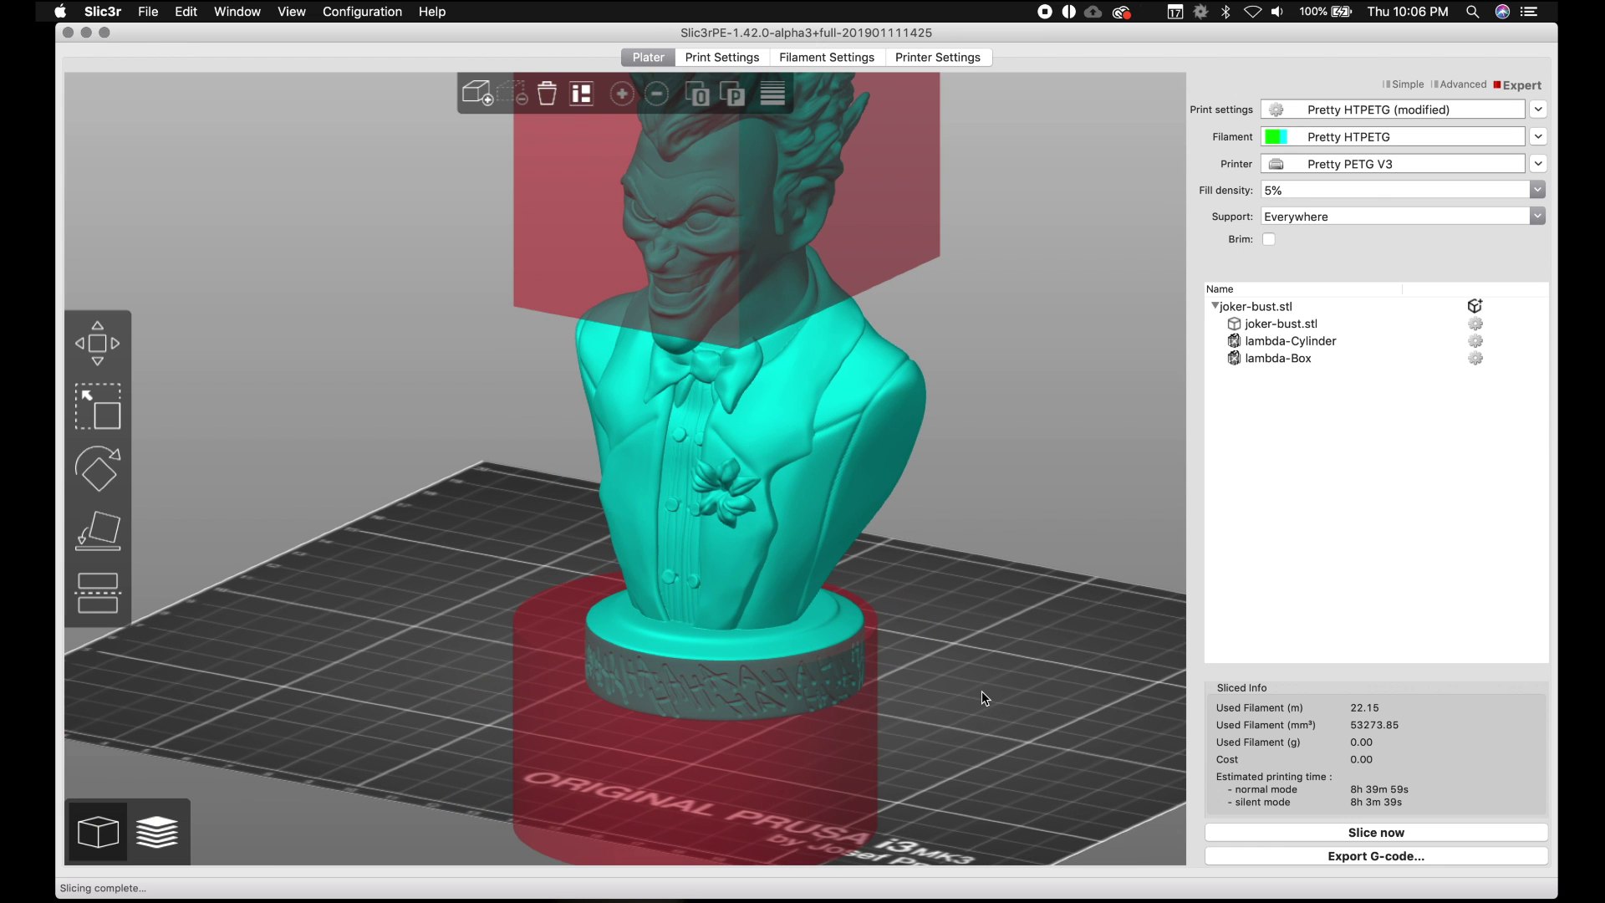